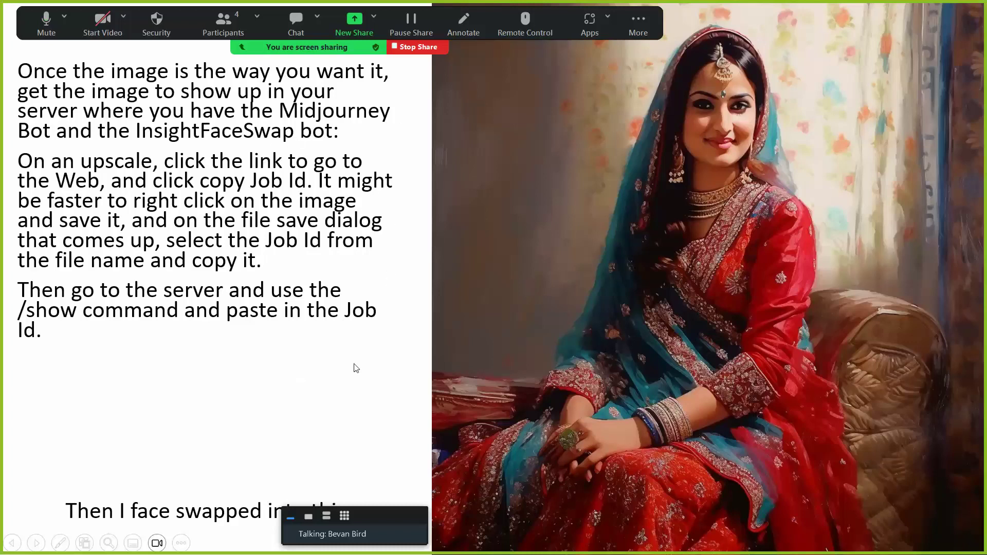
# - Exit the PowerPoint slideshow and return to editing the deck at slide 79
pyautogui.press('Escape')
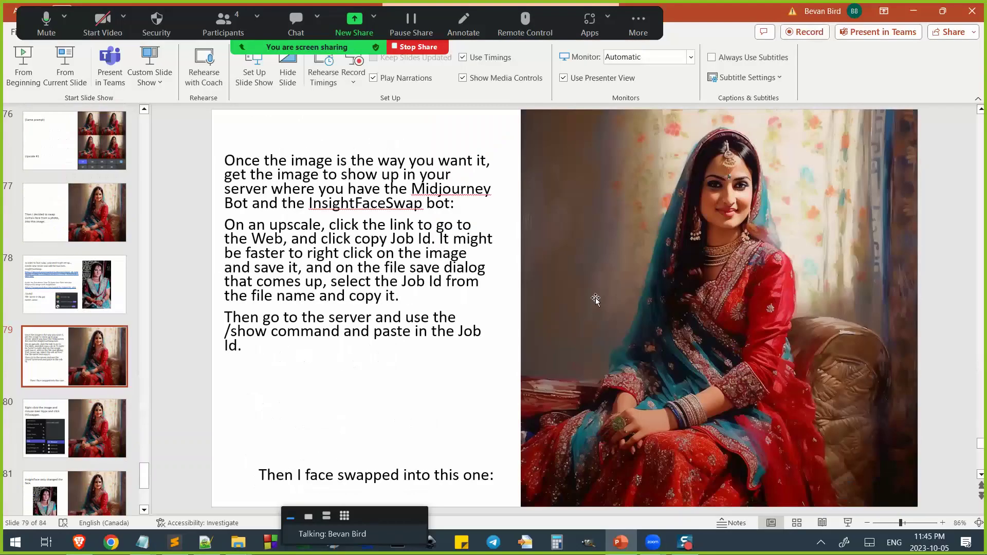
# - Bring Discord up from the system tray and preview the cat-sphinx image in the Midjourney Bot DM
pyautogui.click(821, 542)
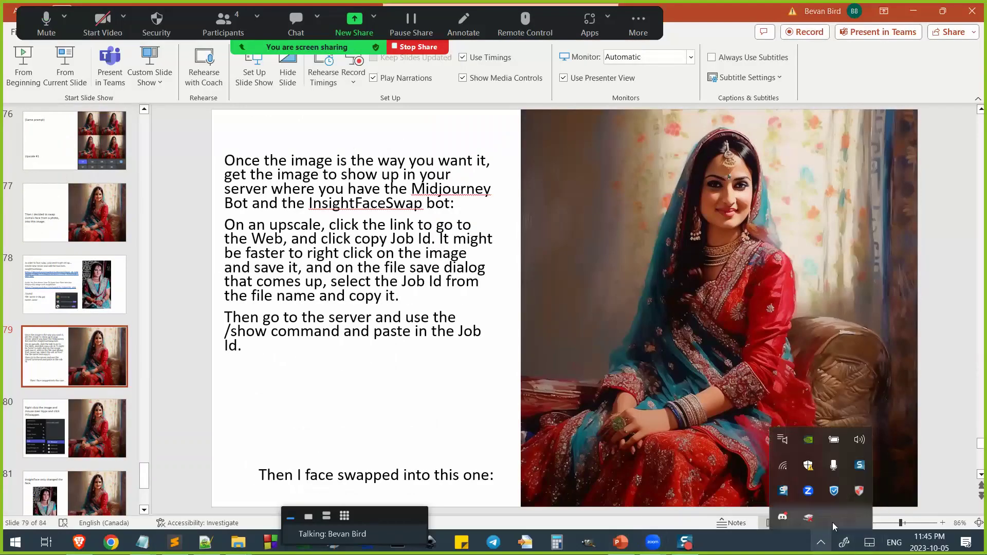
pyautogui.click(782, 517)
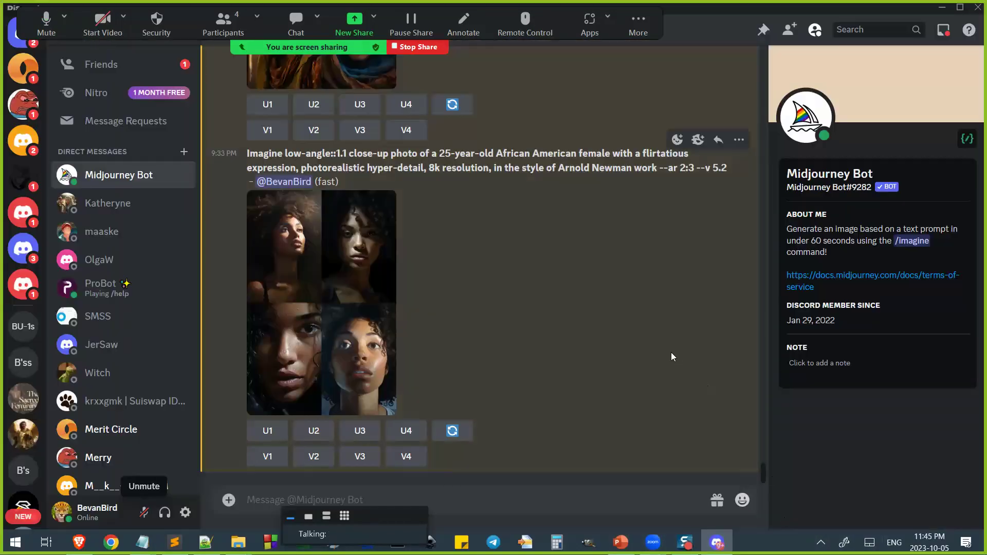
pyautogui.scroll(-15, 610, 329)
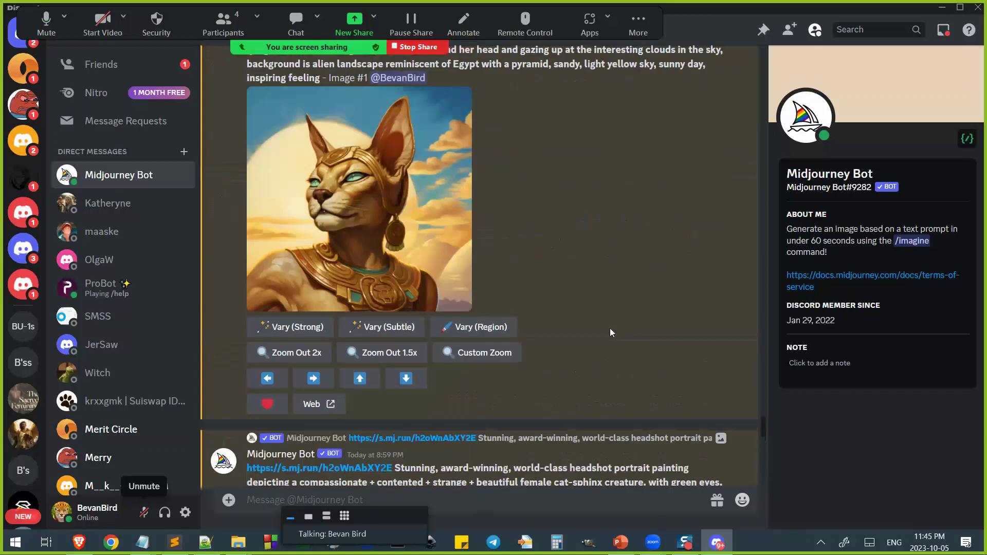
pyautogui.scroll(-7, 610, 330)
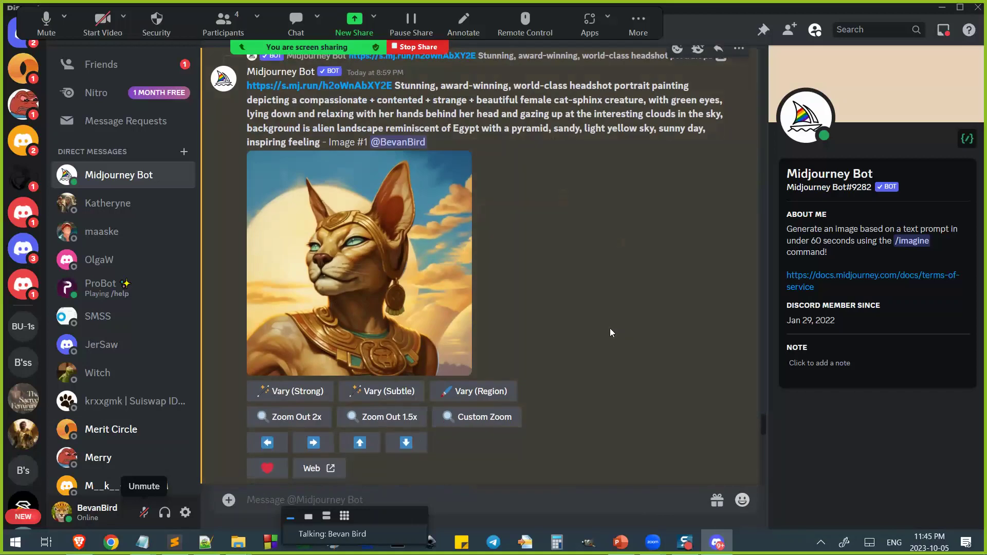
pyautogui.scroll(10, 447, 272)
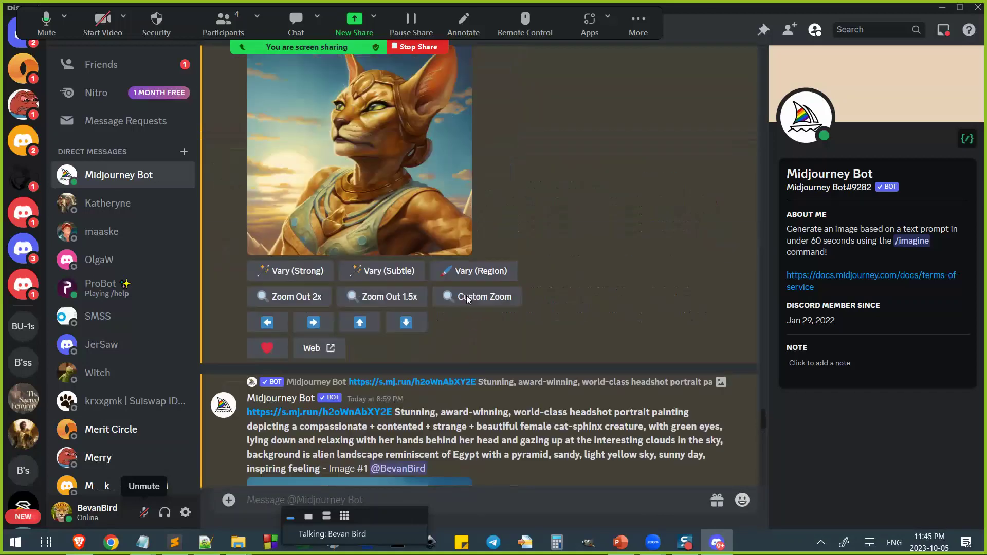
pyautogui.scroll(-3, 467, 295)
pyautogui.scroll(3, 466, 295)
pyautogui.scroll(-3, 466, 295)
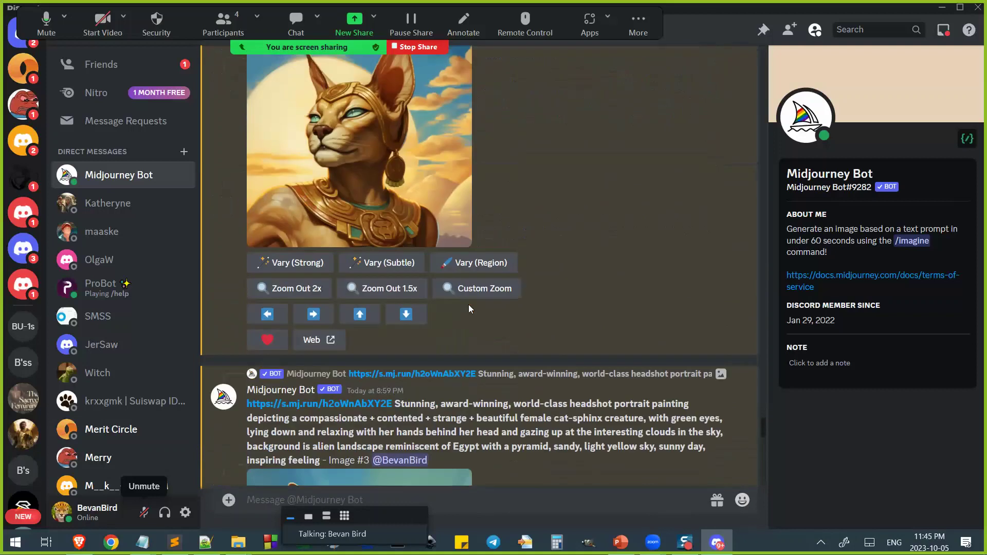
pyautogui.click(393, 125)
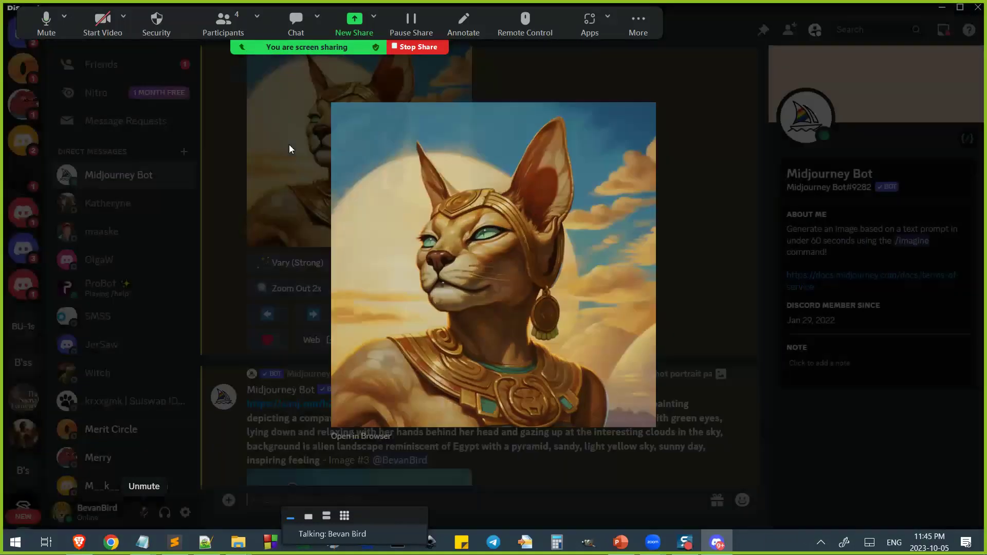
pyautogui.click(289, 144)
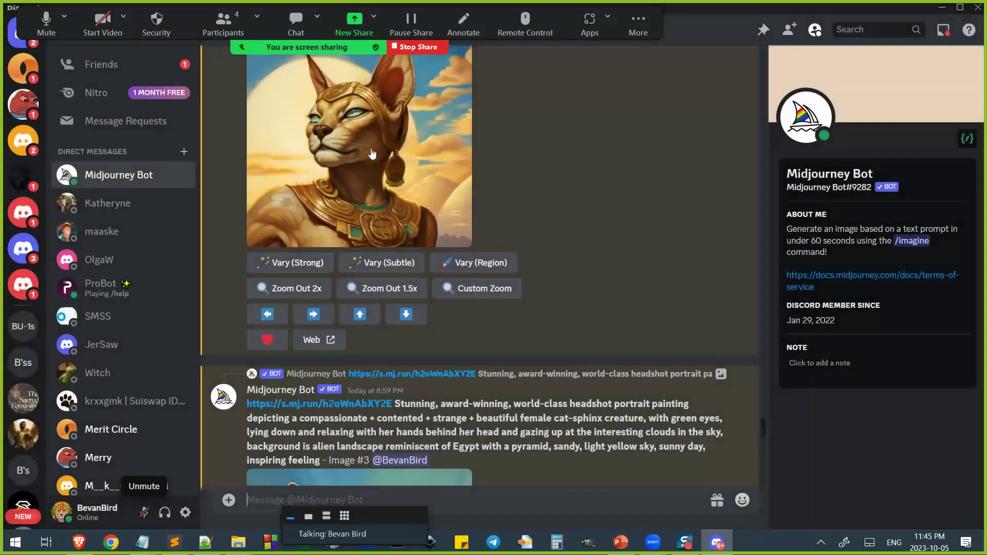
pyautogui.rightClick(371, 137)
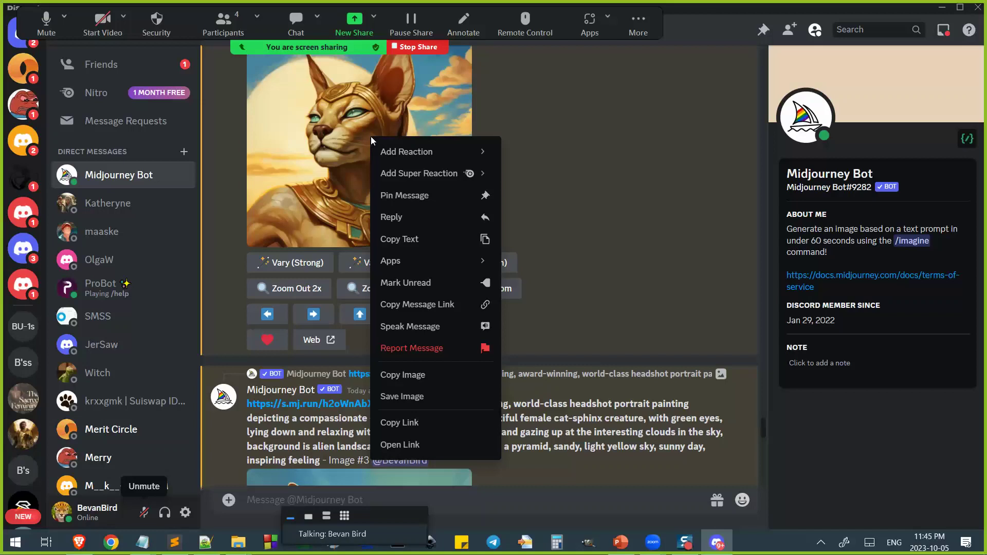
pyautogui.click(584, 141)
pyautogui.scroll(-5, 400, 181)
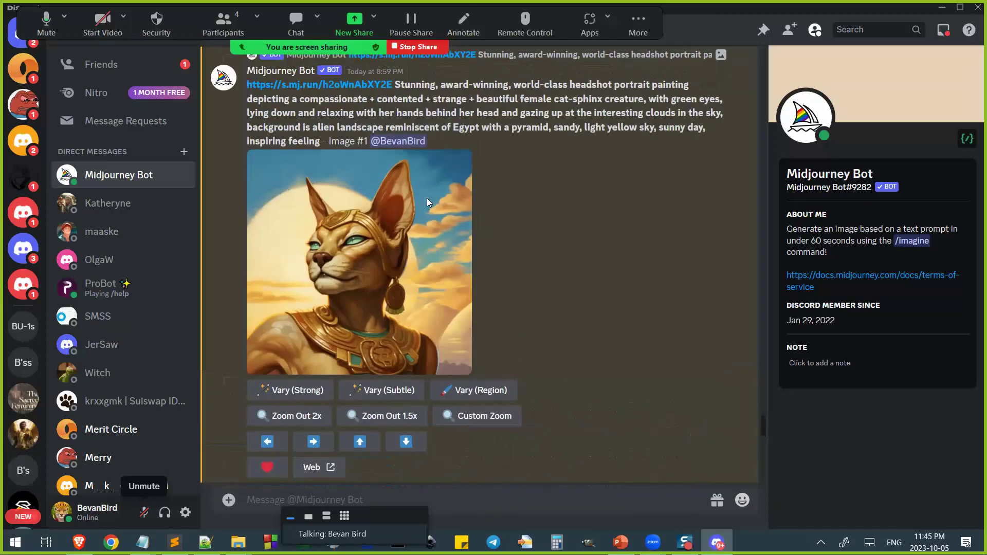
pyautogui.rightClick(371, 211)
pyautogui.click(423, 459)
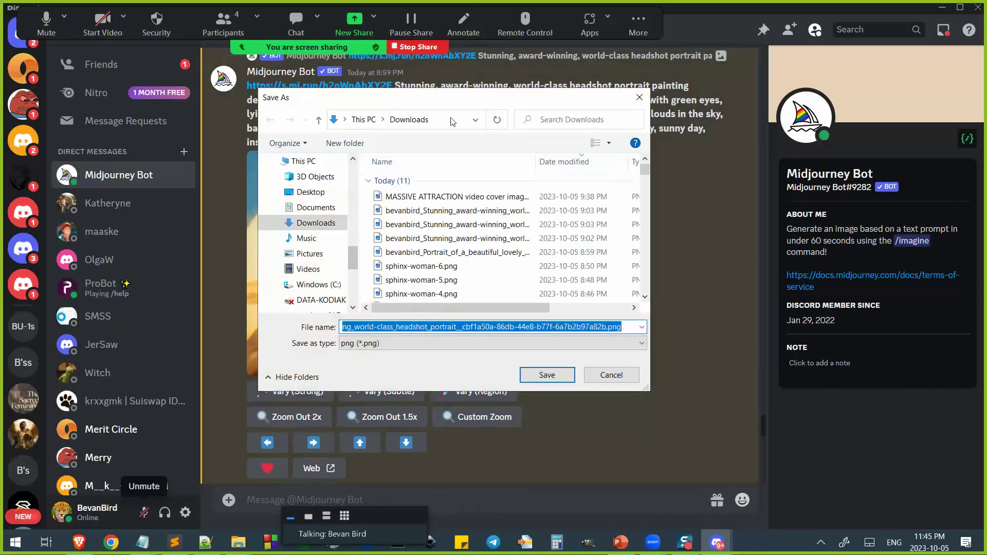
pyautogui.click(461, 330)
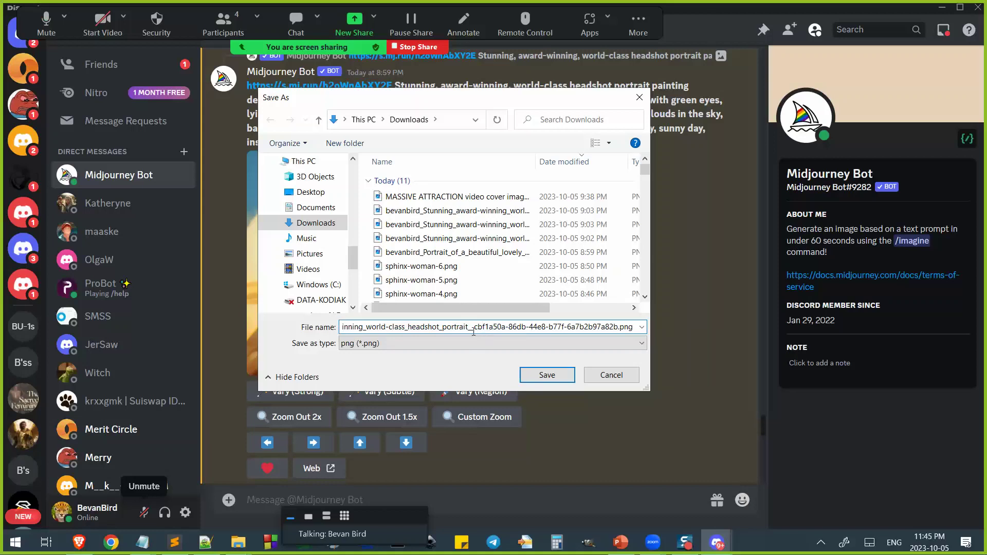
pyautogui.moveTo(474, 330); pyautogui.dragTo(617, 328)
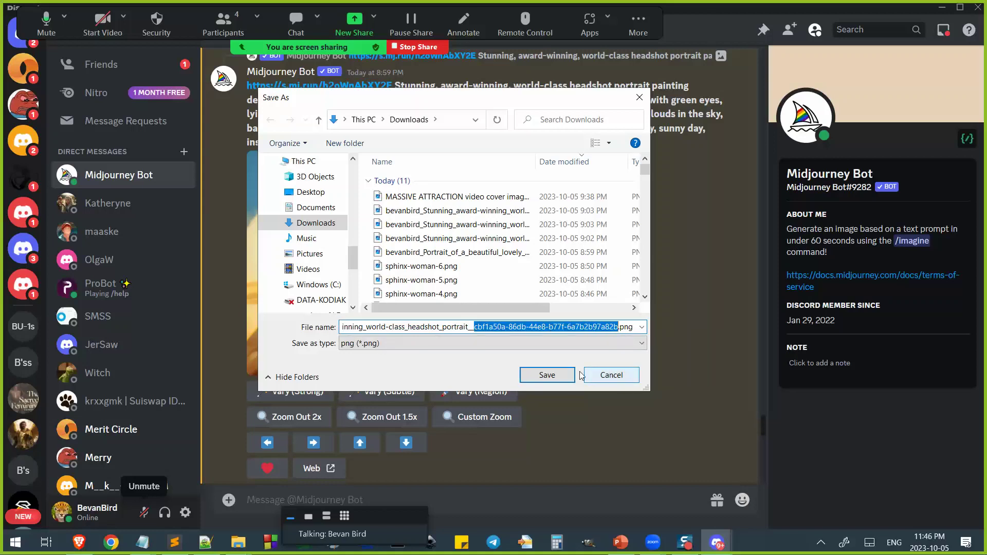
pyautogui.click(557, 377)
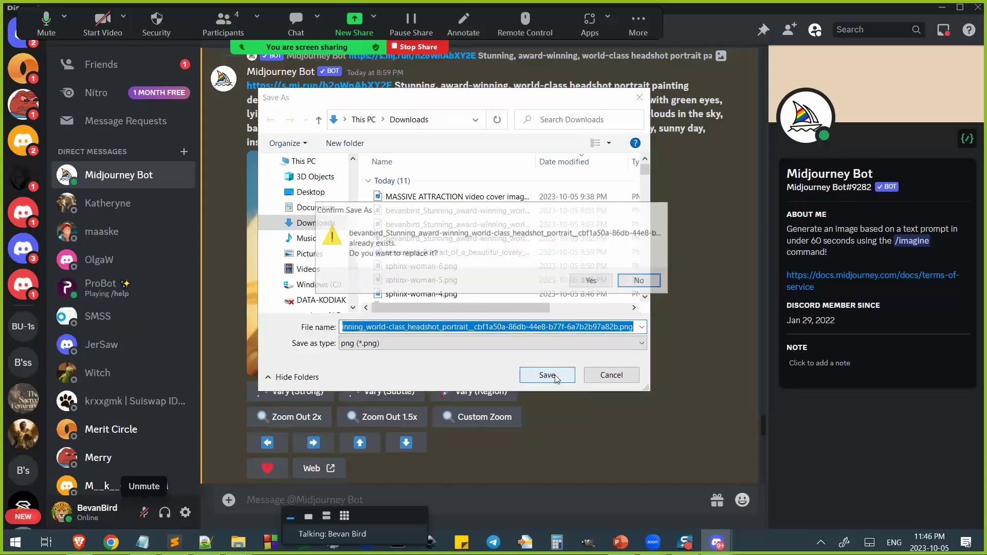
pyautogui.click(631, 284)
pyautogui.click(610, 374)
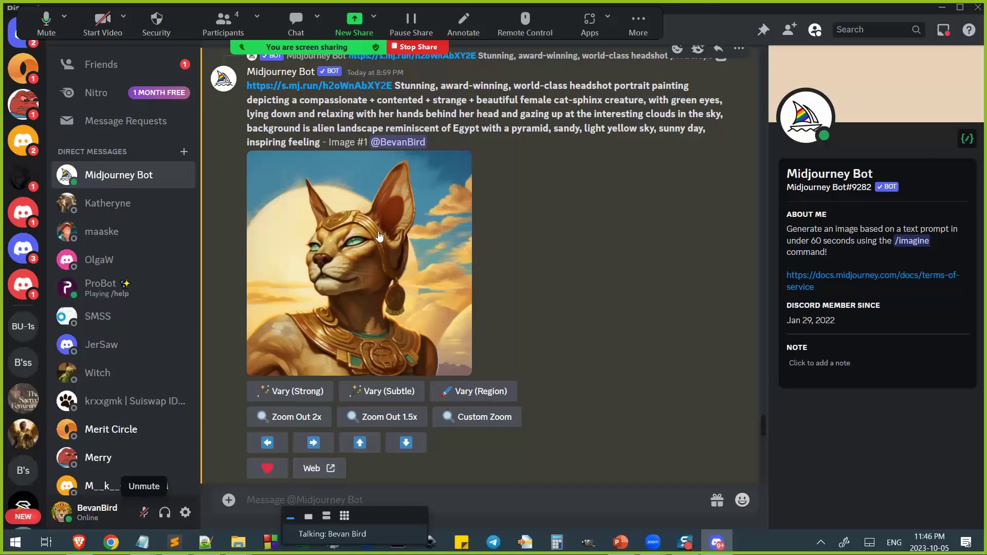
# - Copy the cat-sphinx image's Job ID from its Midjourney web page and return to Discord
pyautogui.click(330, 468)
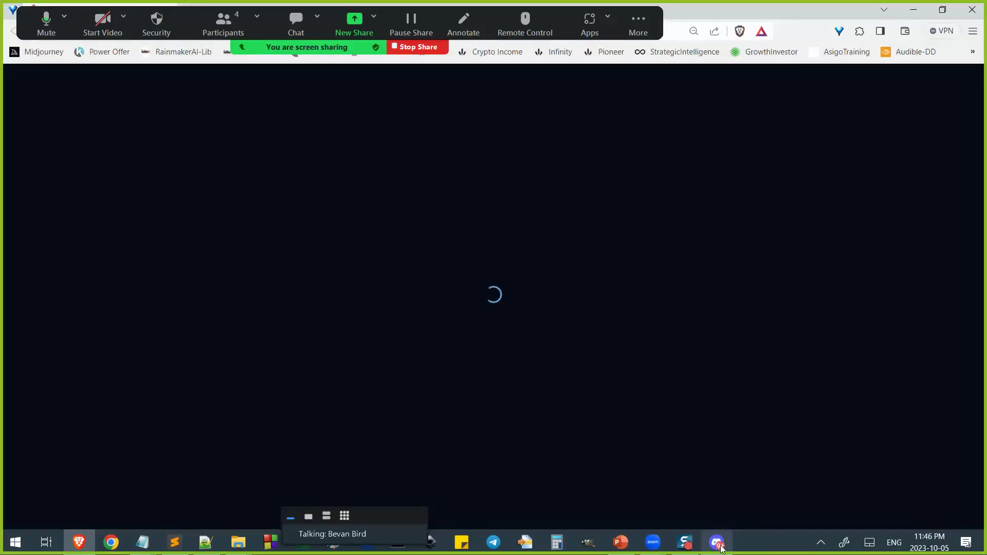
pyautogui.click(717, 542)
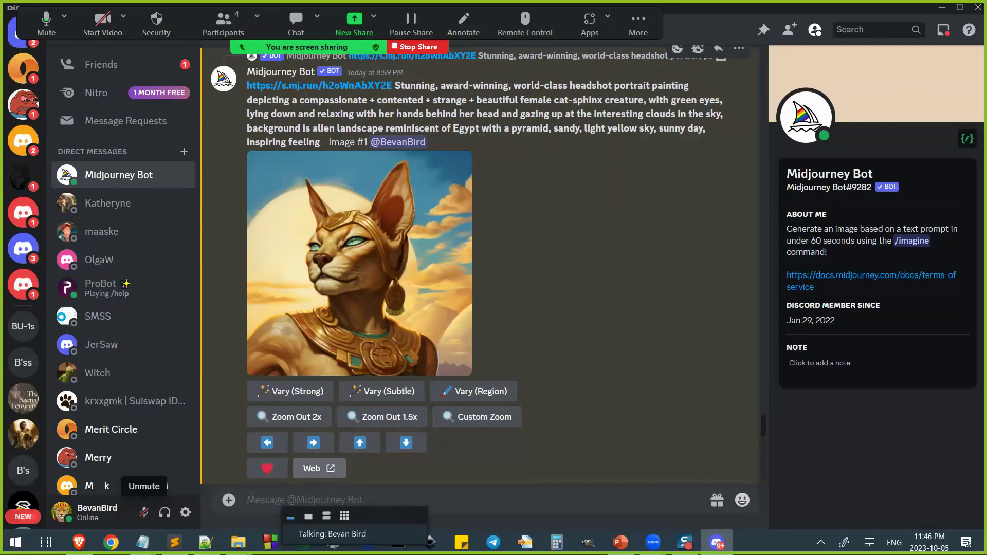
pyautogui.click(78, 545)
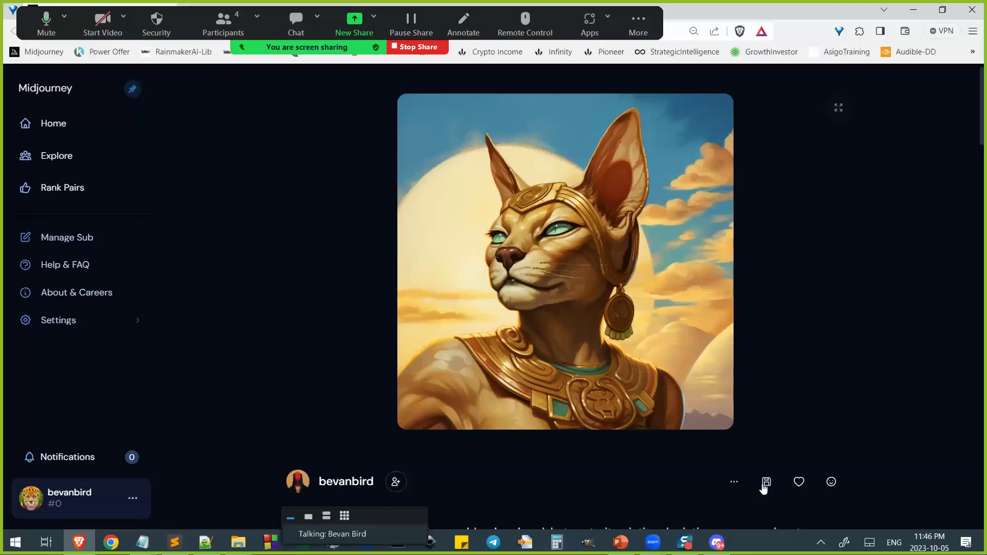
pyautogui.click(765, 486)
pyautogui.click(734, 487)
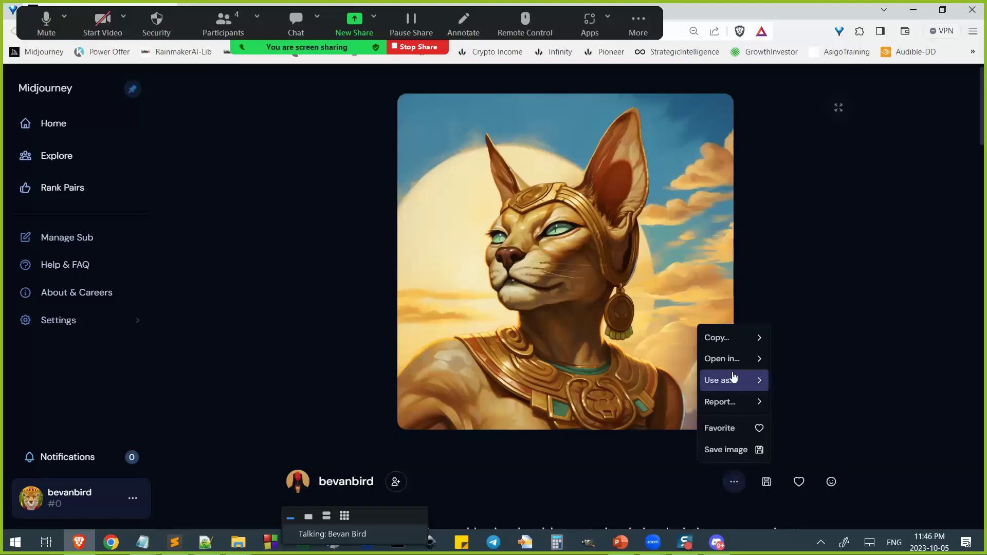
pyautogui.moveTo(726, 340)
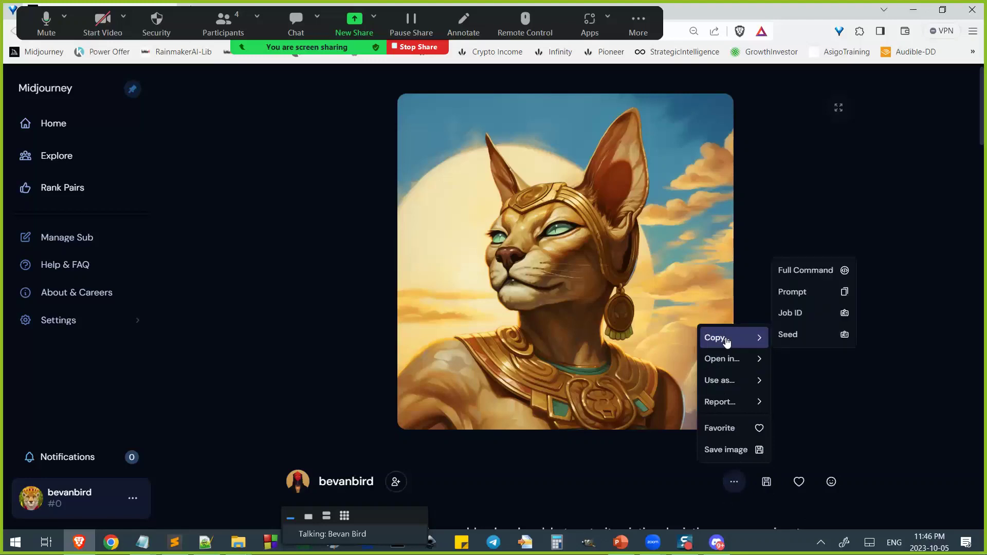
pyautogui.click(801, 319)
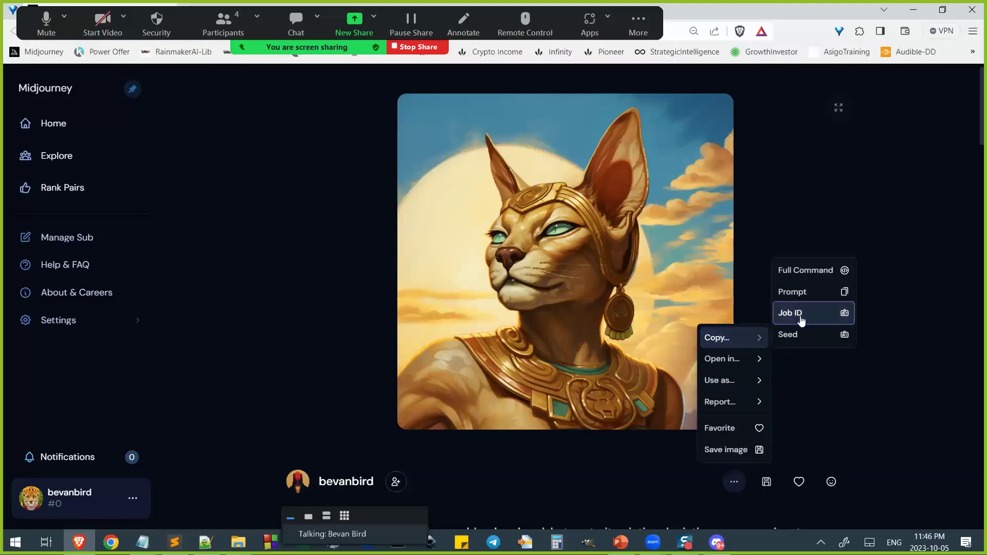
pyautogui.click(717, 542)
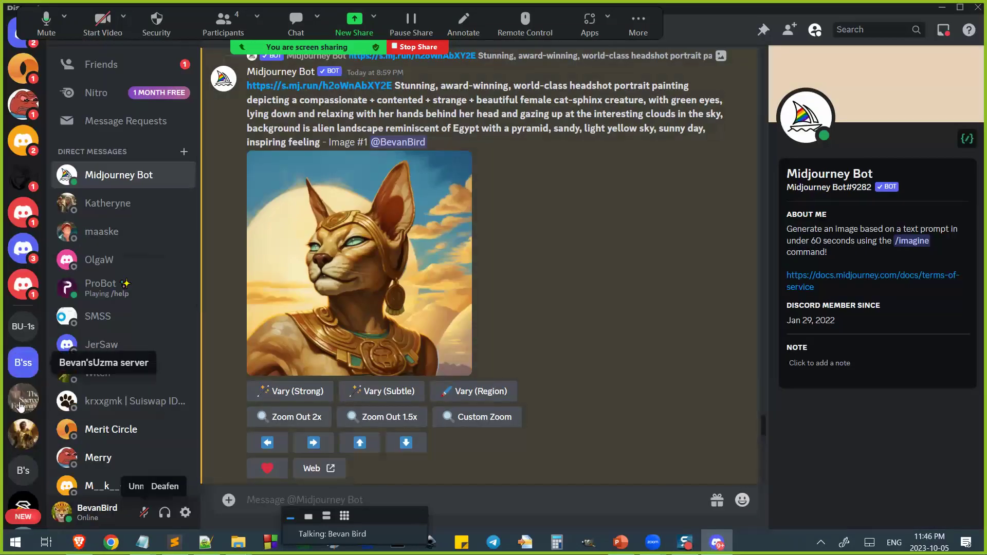
# - Run /show with the pasted cat-sphinx job ID in the private bot server's #general channel
pyautogui.click(23, 472)
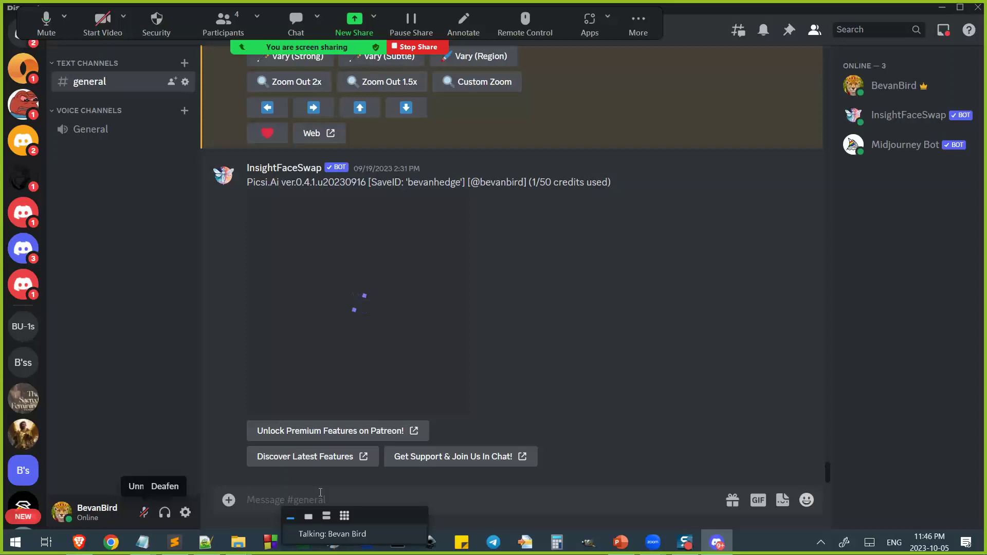
pyautogui.write('/sho')
pyautogui.press('BackSpace')
pyautogui.press('BackSpace')
pyautogui.press('BackSpace')
pyautogui.press('BackSpace')
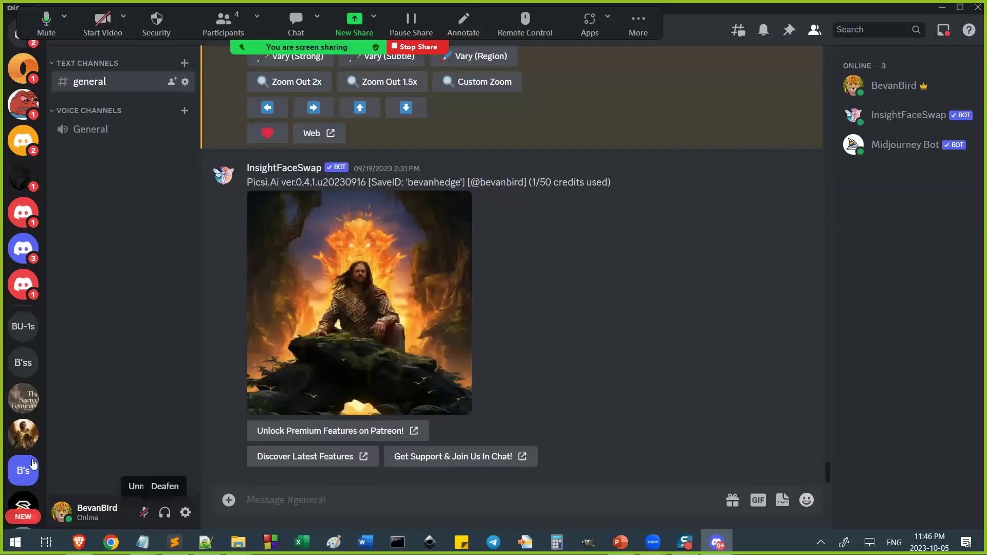
pyautogui.write('/show')
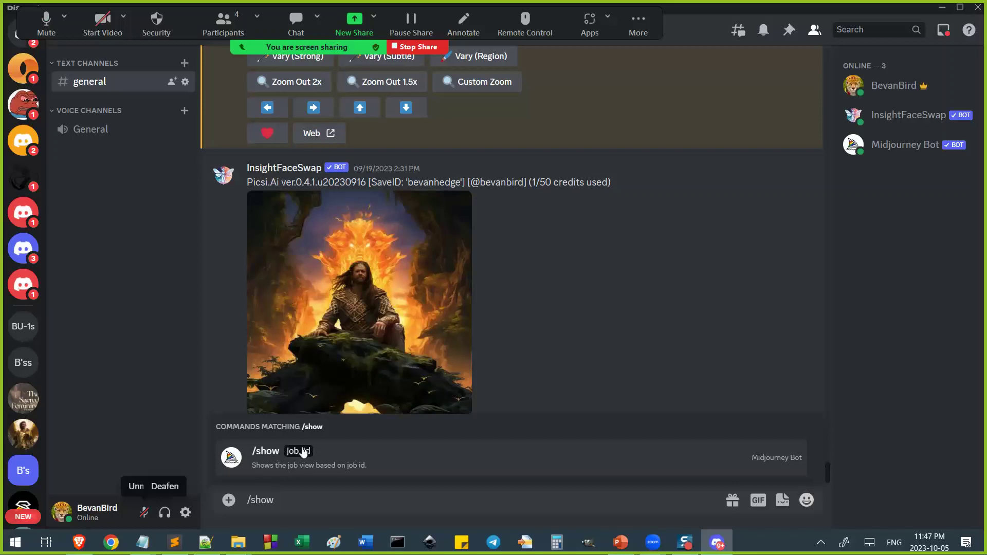
pyautogui.click(277, 451)
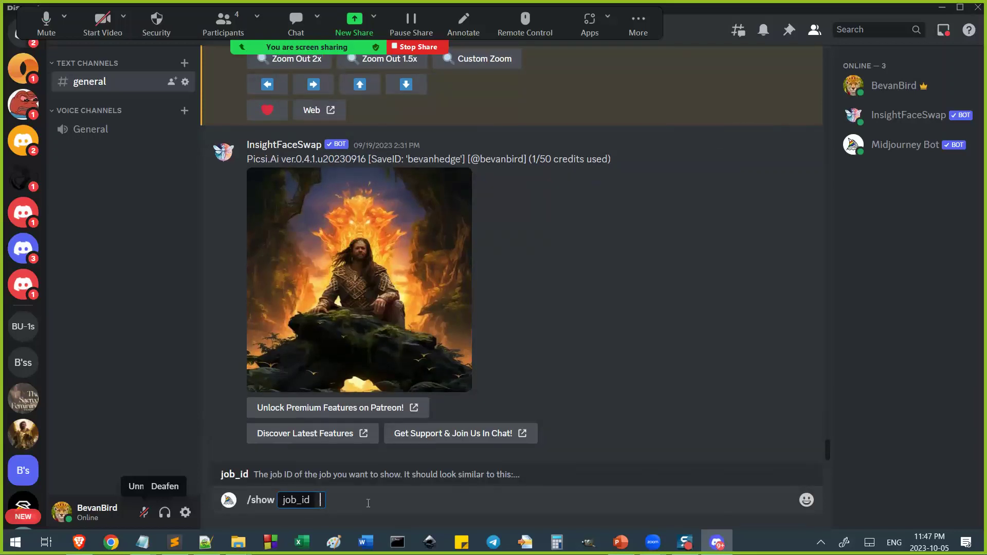
pyautogui.write('cbf1a50a-86db-44e8-b77f-6a7b2b97a82b')
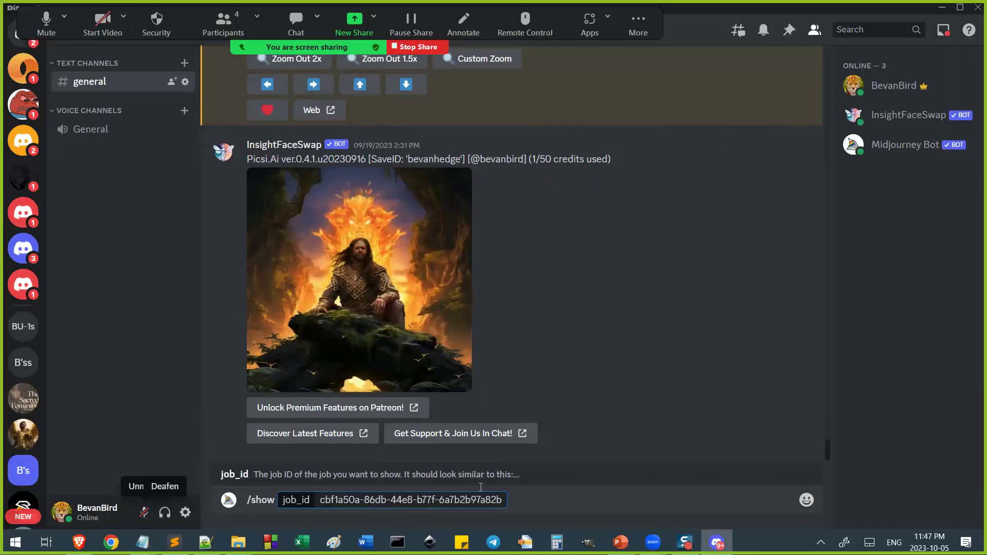
pyautogui.press('Return')
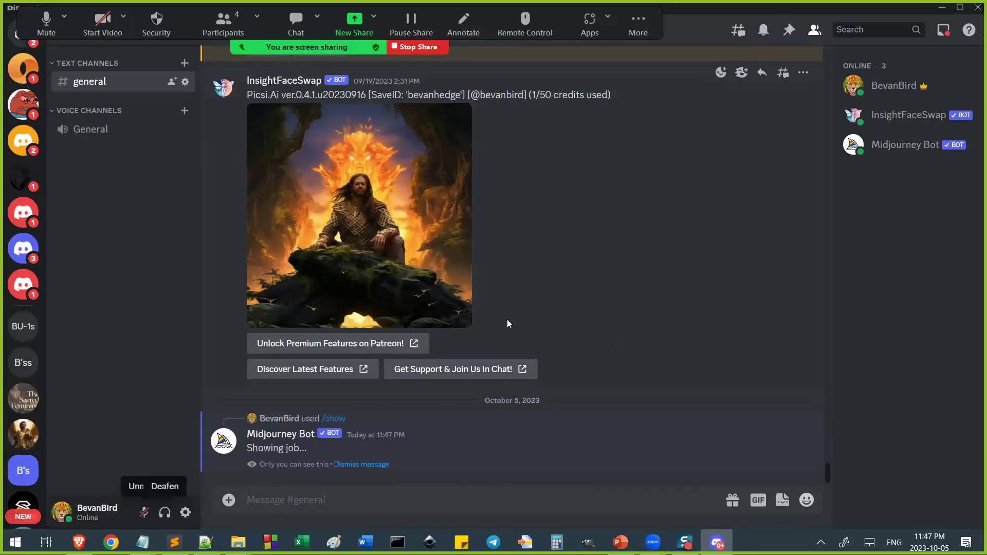
pyautogui.scroll(6, 507, 324)
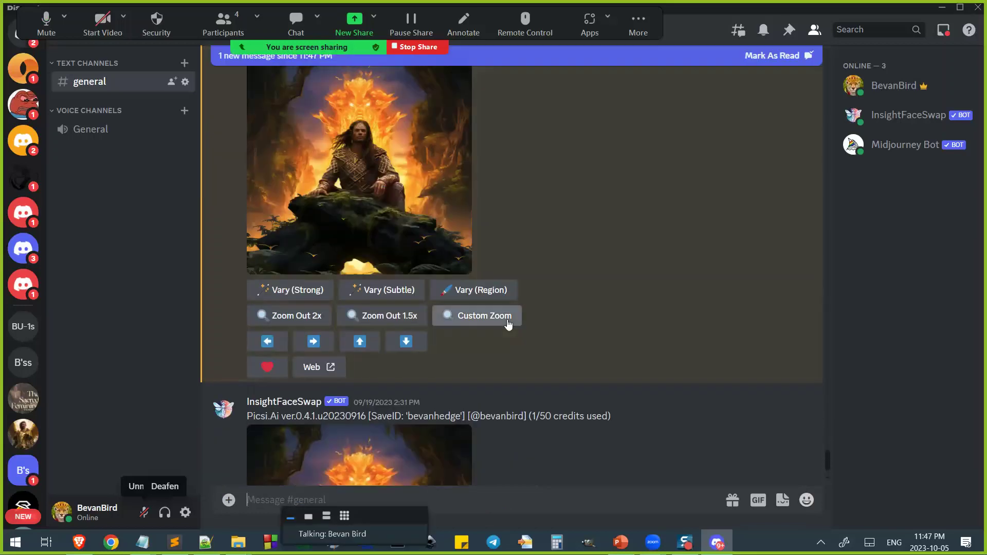
pyautogui.scroll(2, 506, 320)
# - Open the earlier fiery warrior image in the browser and close its enlarged Discord view
pyautogui.click(407, 258)
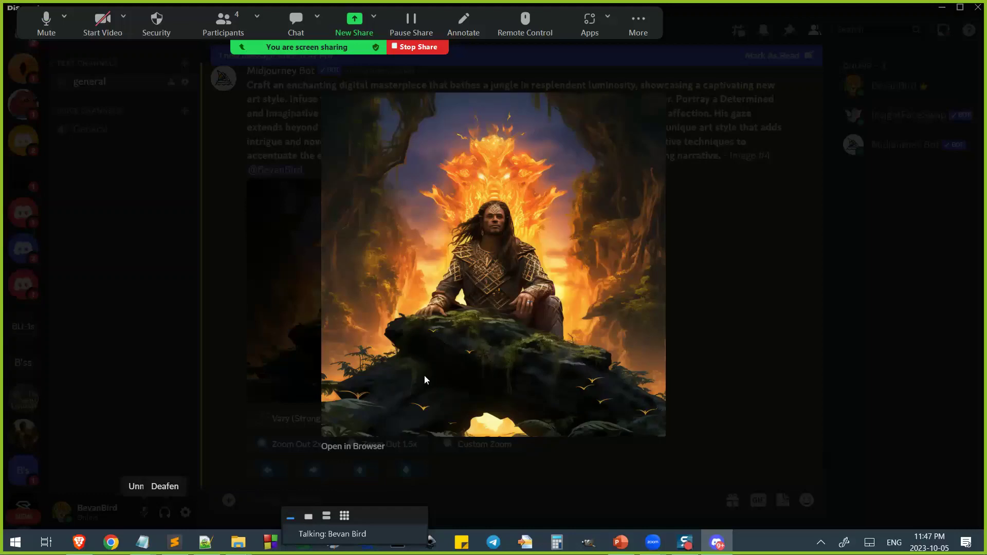
pyautogui.click(373, 447)
pyautogui.click(717, 542)
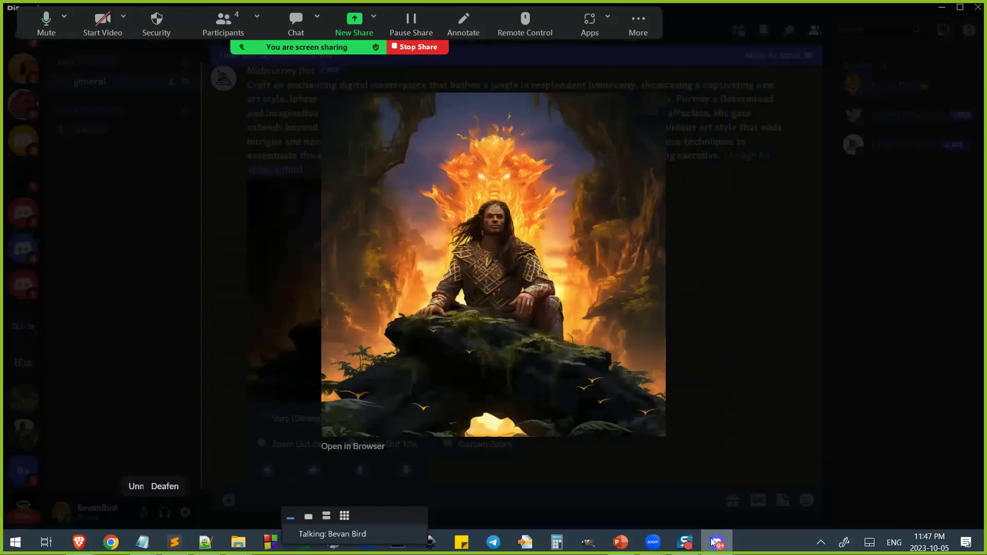
pyautogui.click(617, 291)
pyautogui.scroll(-10, 614, 292)
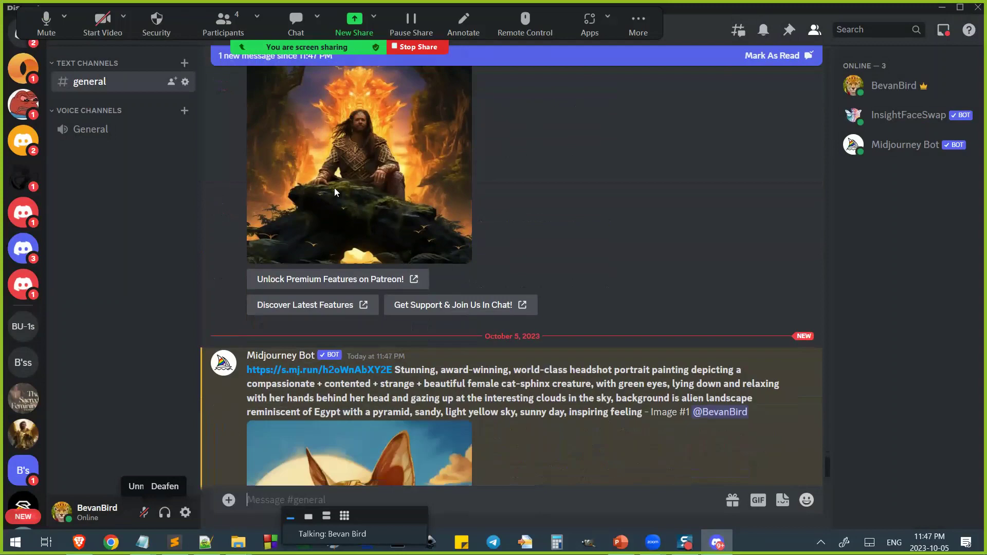
# - Open the reposted cat-sphinx image in the browser, then return to Discord's latest message
pyautogui.click(334, 187)
pyautogui.click(368, 448)
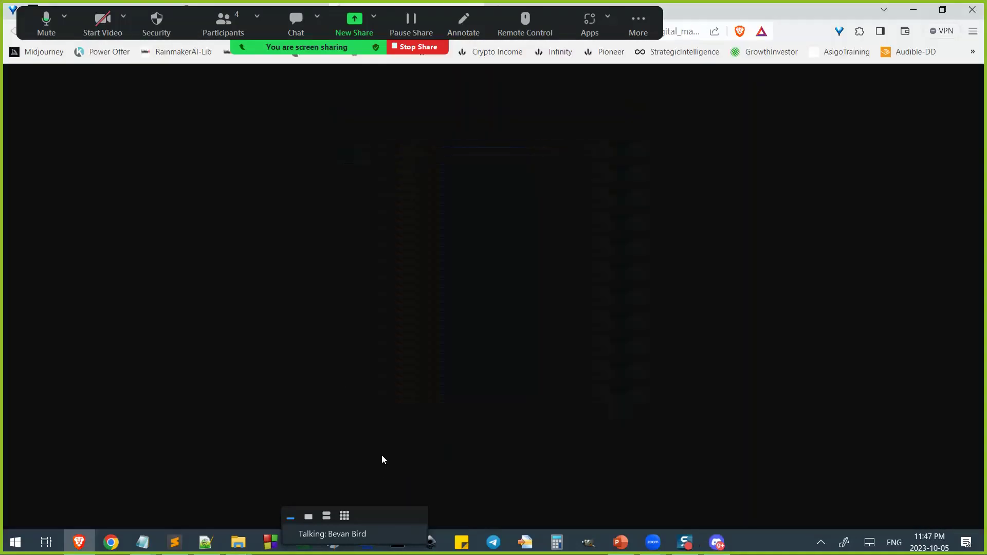
pyautogui.click(79, 544)
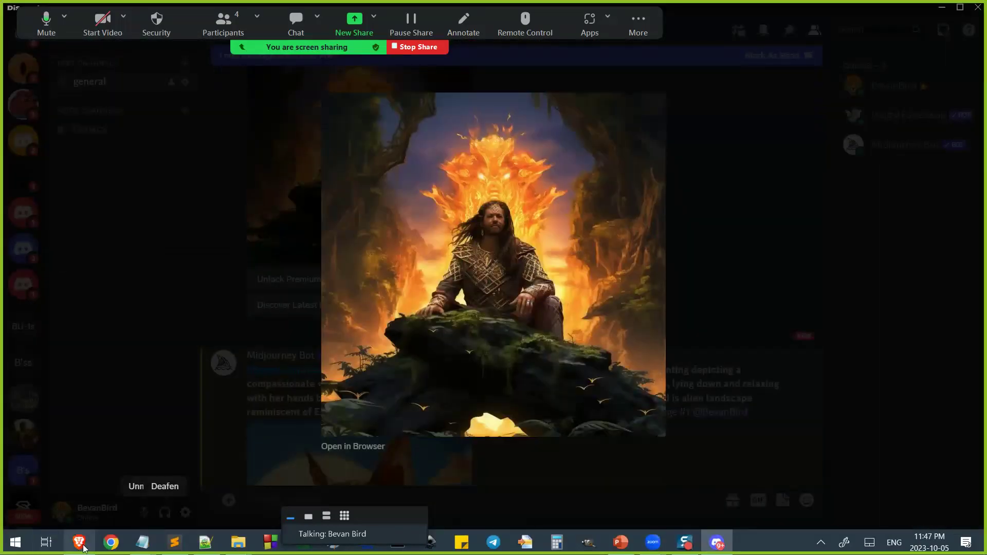
pyautogui.click(715, 547)
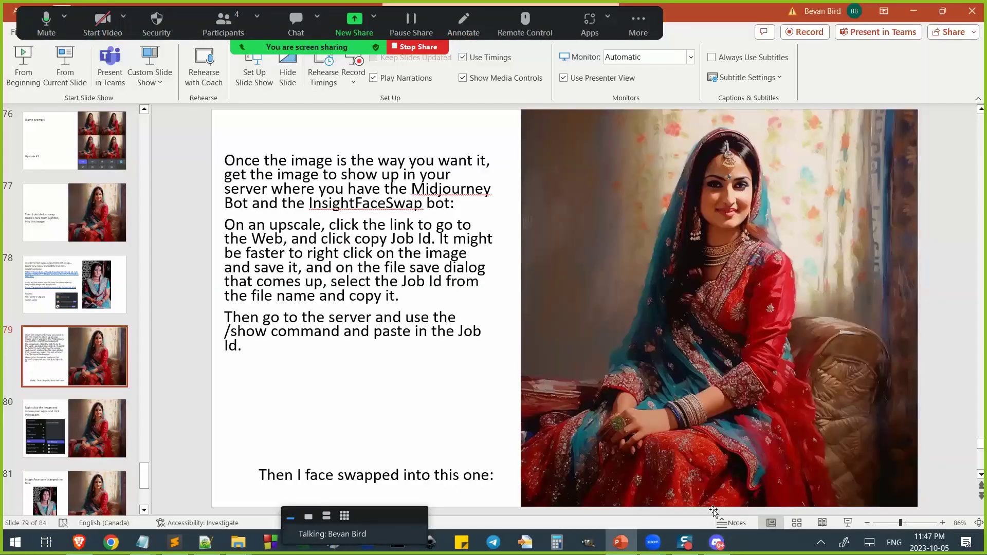
pyautogui.click(85, 545)
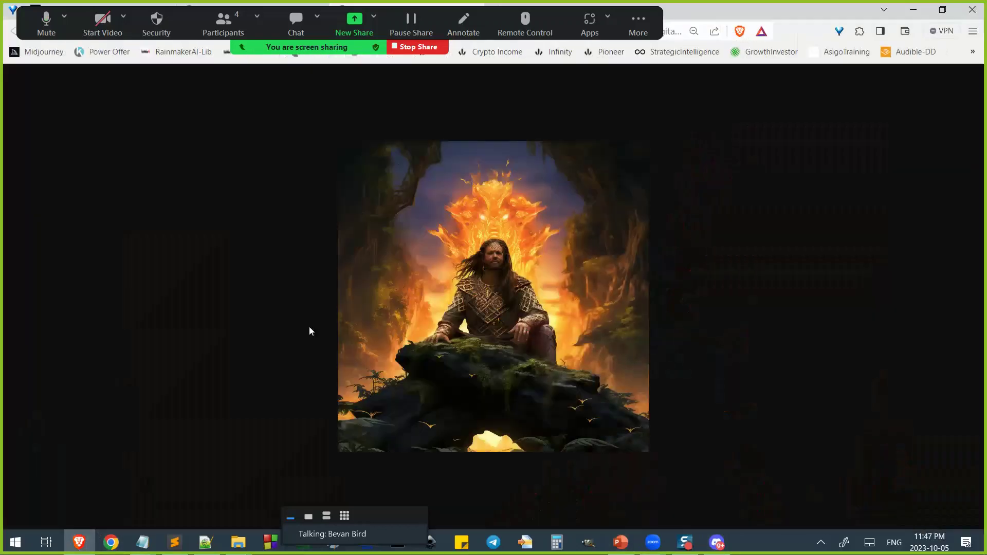
pyautogui.moveTo(641, 19); pyautogui.dragTo(882, 99)
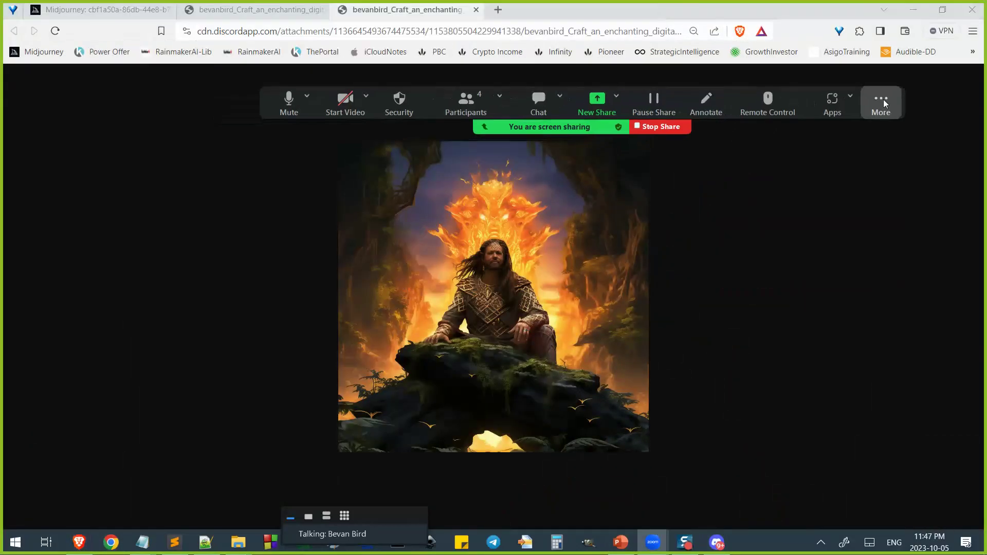
pyautogui.click(716, 543)
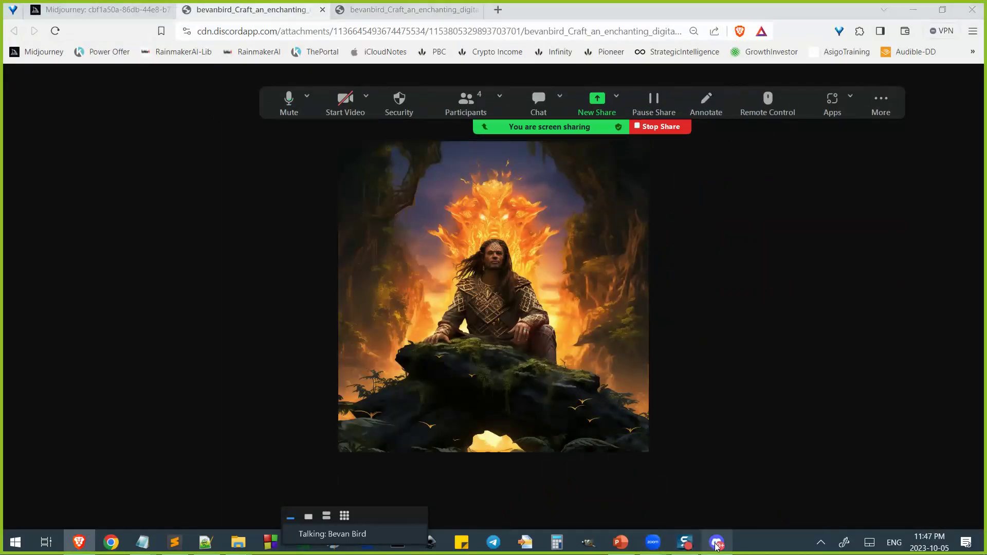
pyautogui.click(273, 330)
pyautogui.scroll(-6, 334, 412)
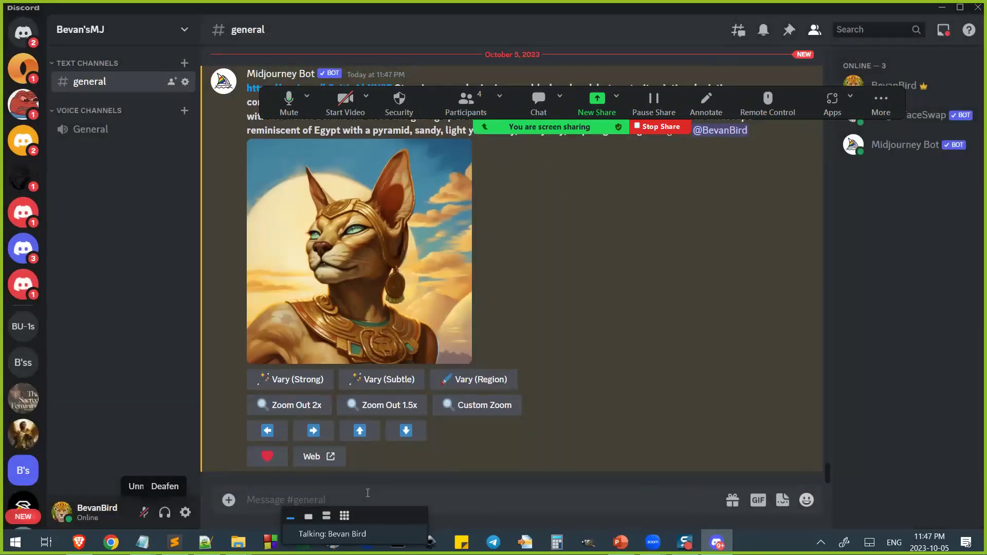
# - Clear the stray /sav text and run InsightFaceSwap's INSwapper on the Midjourney cat image message
pyautogui.write('/')
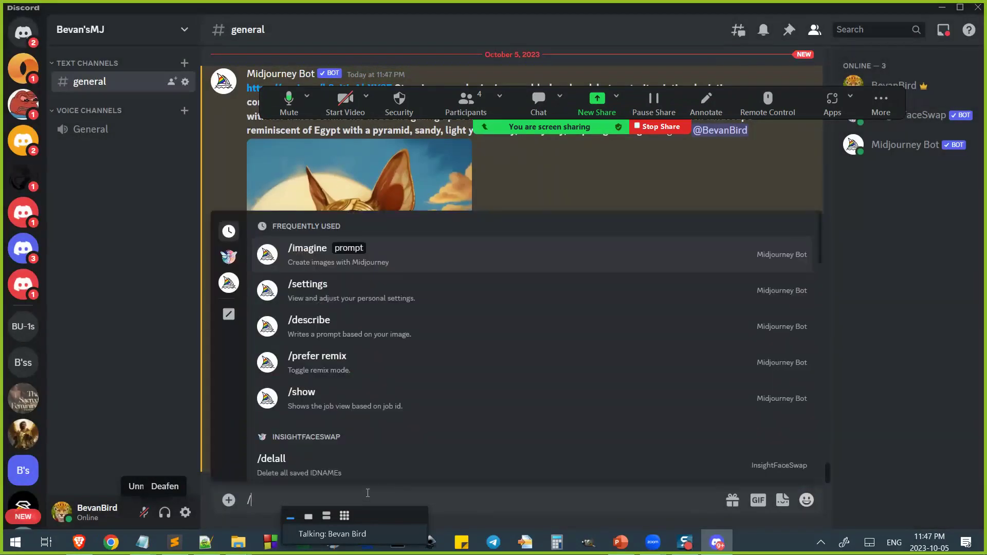
pyautogui.write('save')
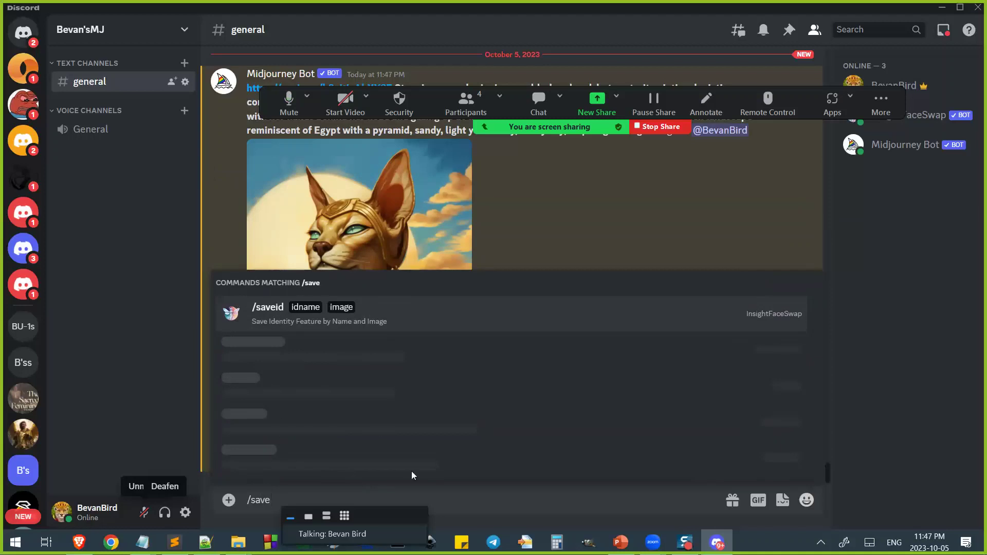
pyautogui.hotkey('ctrl', 'a')
pyautogui.press('BackSpace')
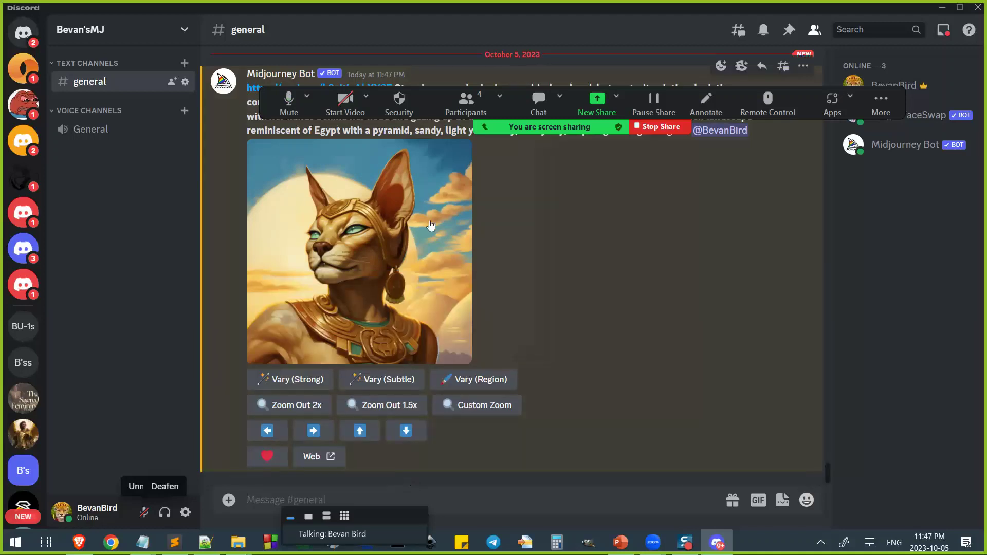
pyautogui.rightClick(407, 228)
pyautogui.moveTo(469, 308)
pyautogui.click(583, 307)
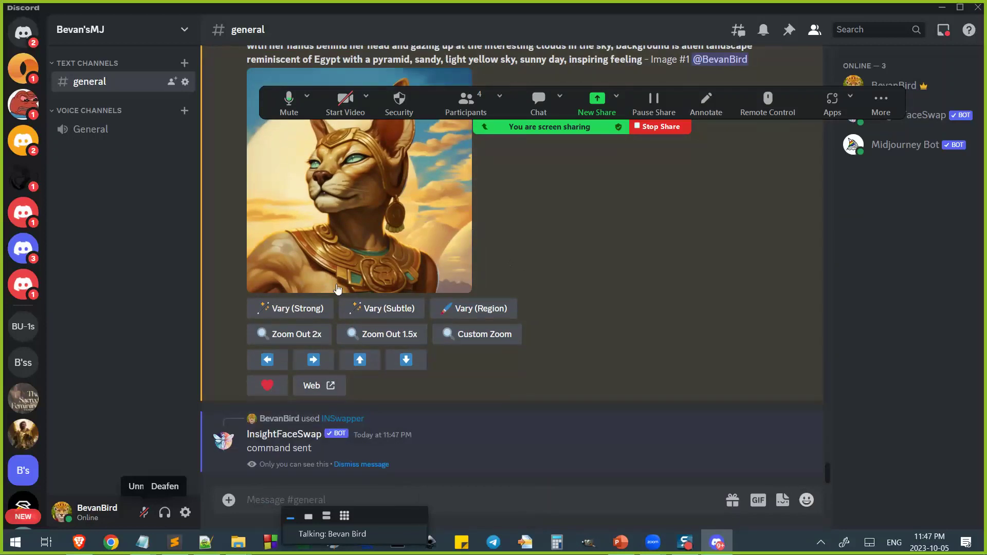
# - Enlarge the warrior image in Brave and zoom the page to 250% to inspect the face
pyautogui.click(79, 542)
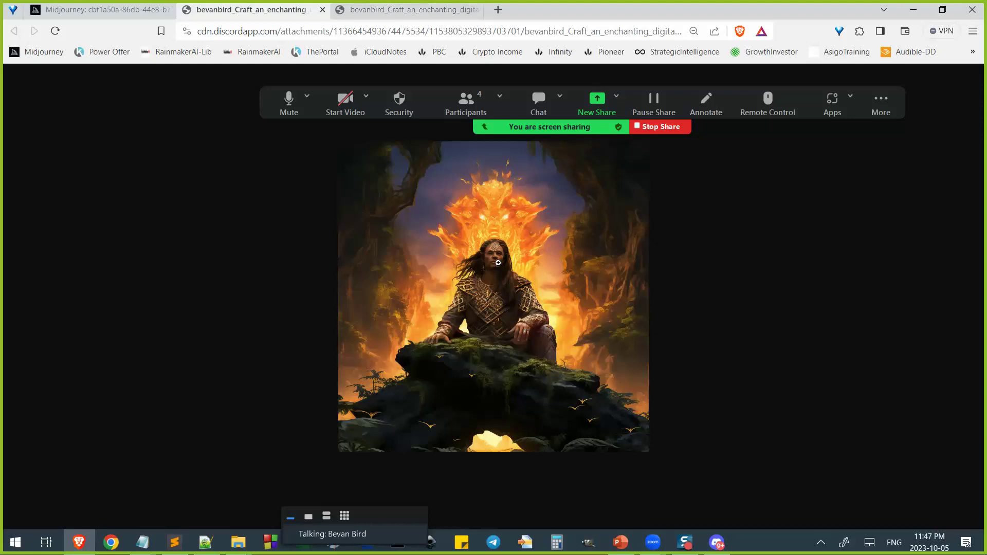
pyautogui.click(524, 267)
pyautogui.hotkey('ctrl', '+')
pyautogui.hotkey('ctrl', '+')
pyautogui.hotkey('ctrl', '+')
pyautogui.hotkey('ctrl', '+')
pyautogui.hotkey('ctrl', '+')
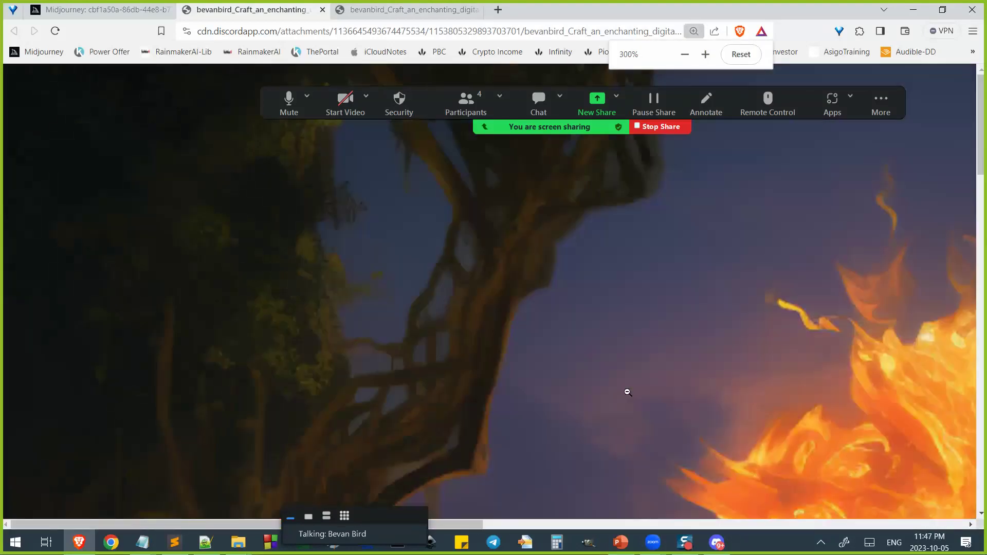
pyautogui.hotkey('ctrl', '+')
pyautogui.hotkey('ctrl', '+')
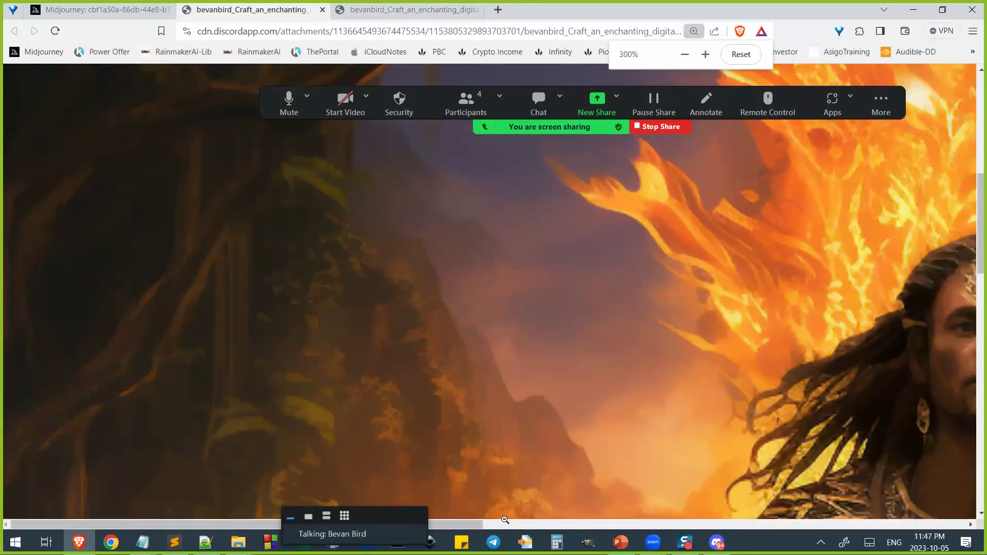
pyautogui.moveTo(489, 524); pyautogui.dragTo(693, 524)
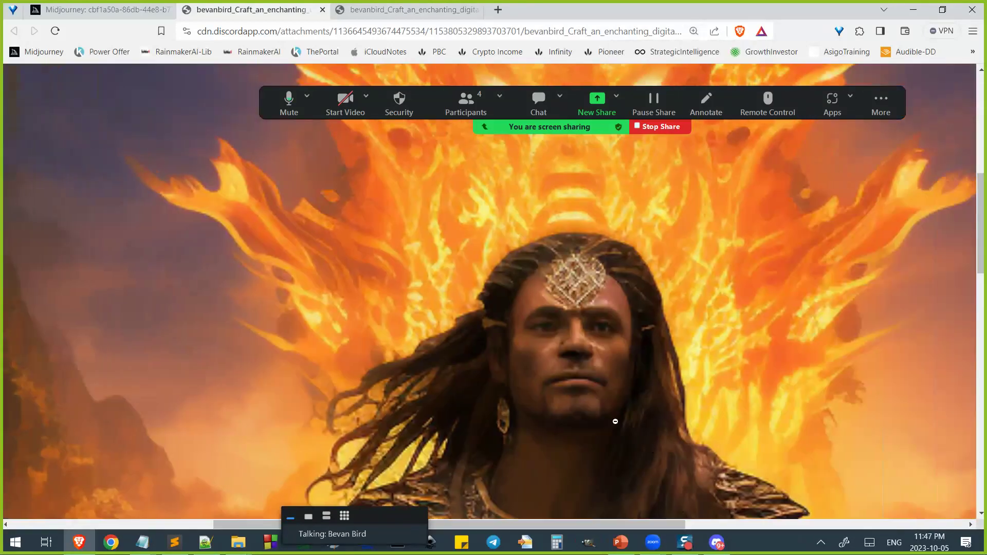
pyautogui.hotkey('ctrl', '-')
# - Copy the warrior image and paste it onto a new 1024 × 1024 Paint canvas
pyautogui.rightClick(442, 191)
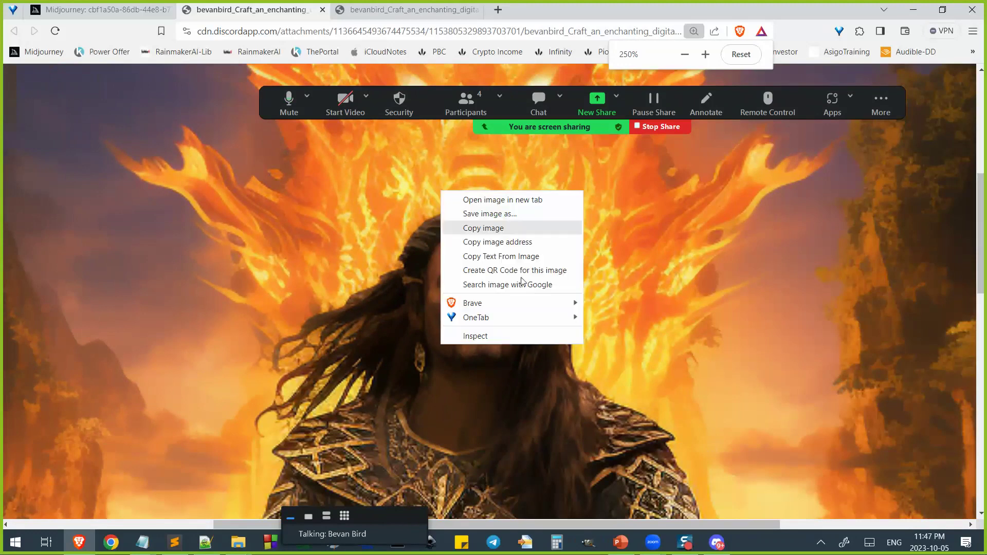
pyautogui.click(488, 226)
pyautogui.moveTo(310, 527); pyautogui.dragTo(518, 396)
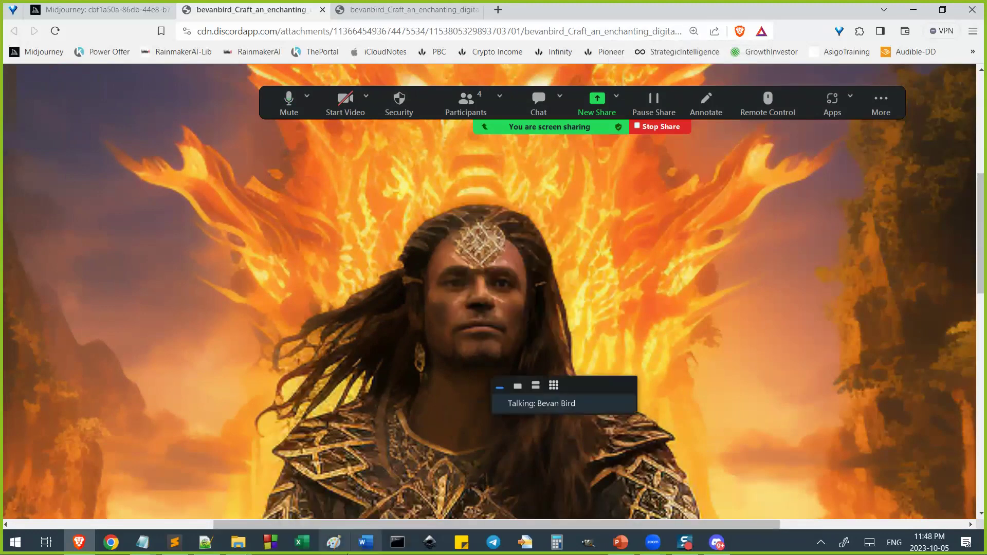
pyautogui.click(334, 543)
pyautogui.hotkey('ctrl', 'v')
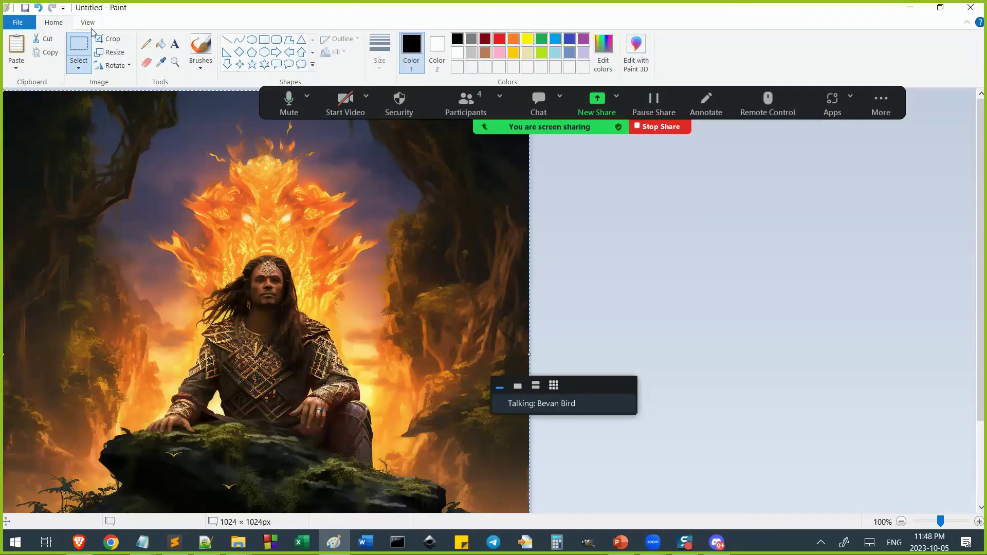
# - Crop the pasted warrior image down to the man's head
pyautogui.click(78, 45)
pyautogui.moveTo(225, 254); pyautogui.dragTo(307, 333)
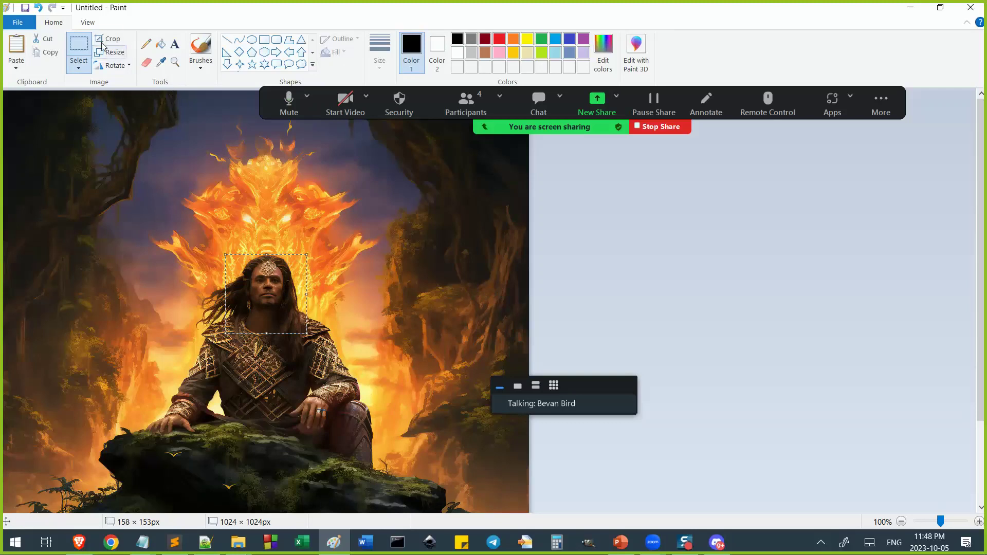
pyautogui.click(108, 38)
pyautogui.scroll(5, 60, 154)
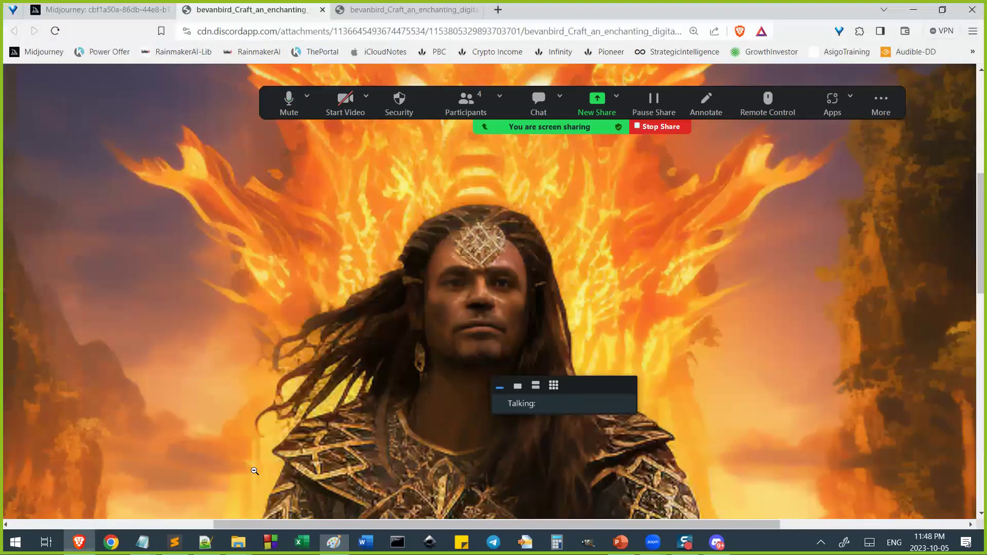
# - Copy the other warrior image from Brave into a new Paint window and crop it to the head
pyautogui.click(79, 542)
pyautogui.click(406, 9)
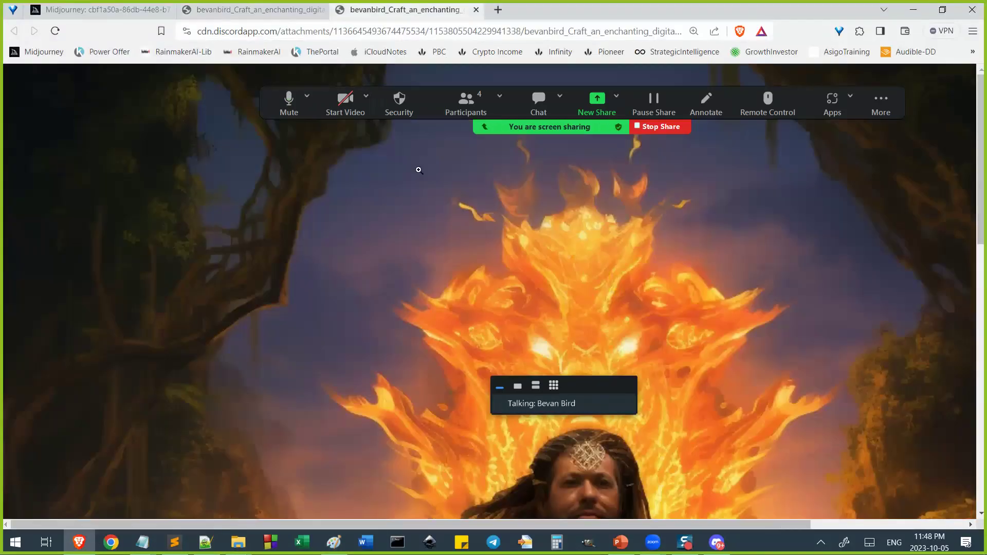
pyautogui.rightClick(418, 170)
pyautogui.click(442, 207)
pyautogui.click(333, 542)
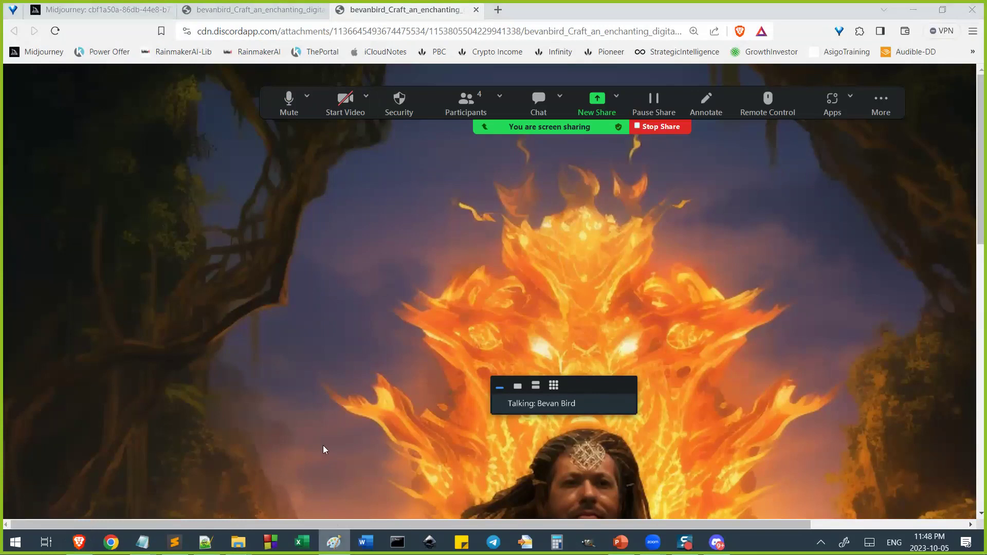
pyautogui.click(290, 470)
pyautogui.hotkey('ctrl', 'v')
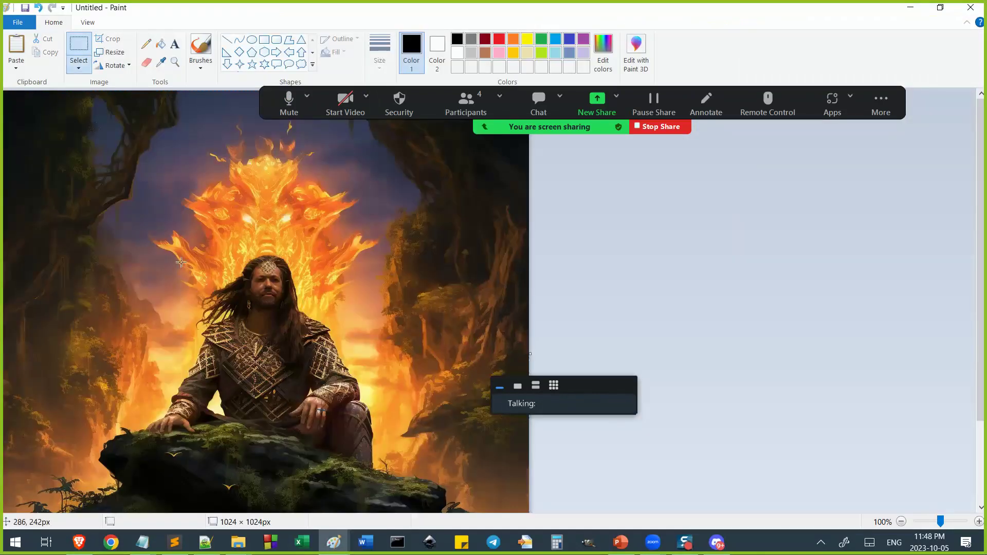
pyautogui.moveTo(217, 253); pyautogui.dragTo(308, 338)
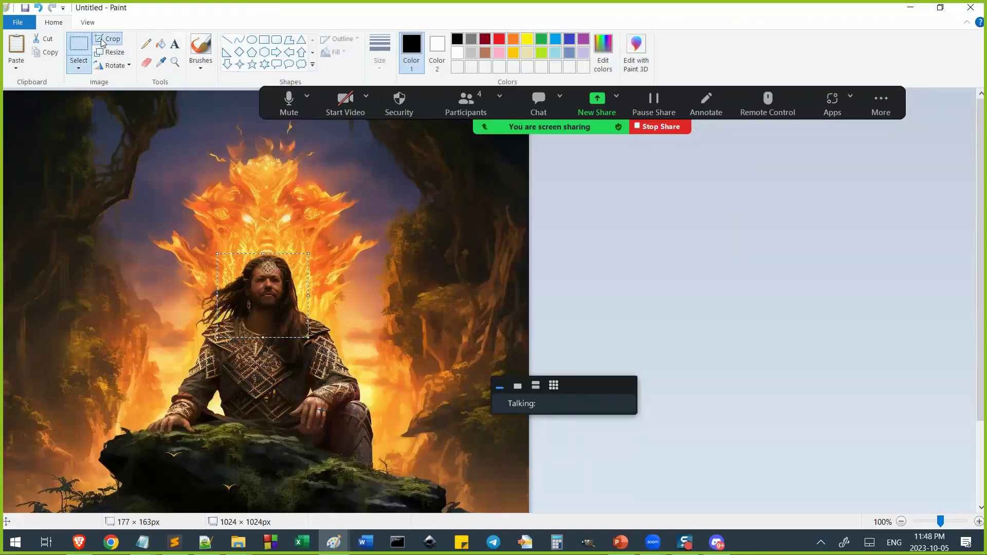
pyautogui.click(103, 43)
# - Widen the first canvas and place the second cropped head beside the first
pyautogui.hotkey('ctrl', 'a')
pyautogui.hotkey('ctrl', 'x')
pyautogui.click(331, 542)
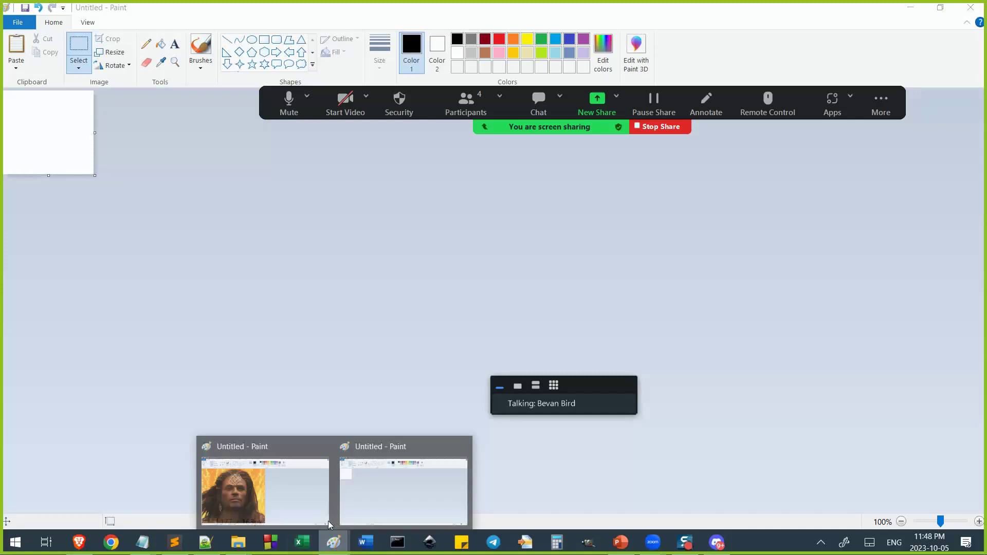
pyautogui.click(310, 507)
pyautogui.scroll(-3, 137, 239)
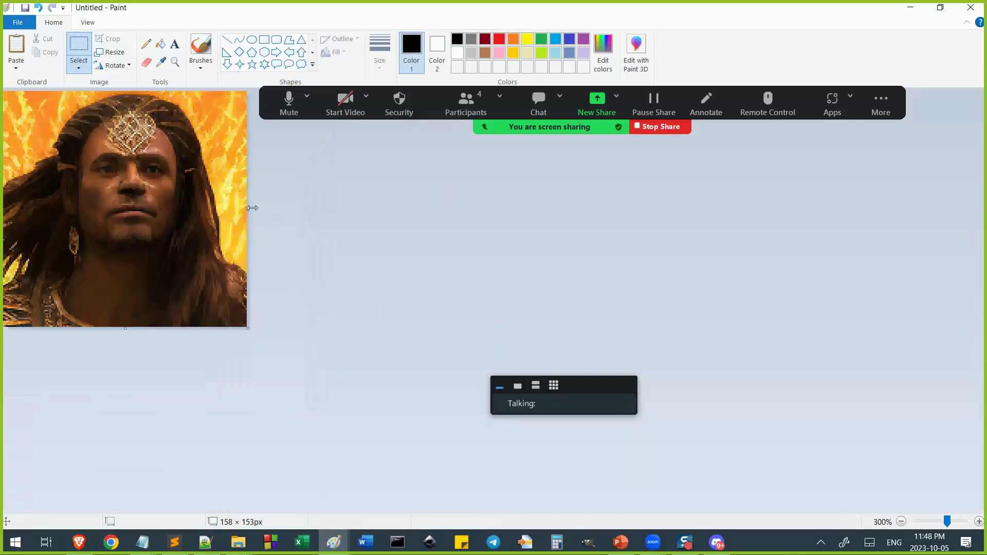
pyautogui.moveTo(252, 207); pyautogui.dragTo(612, 198)
pyautogui.hotkey('ctrl', 'v')
pyautogui.moveTo(160, 162); pyautogui.dragTo(408, 153)
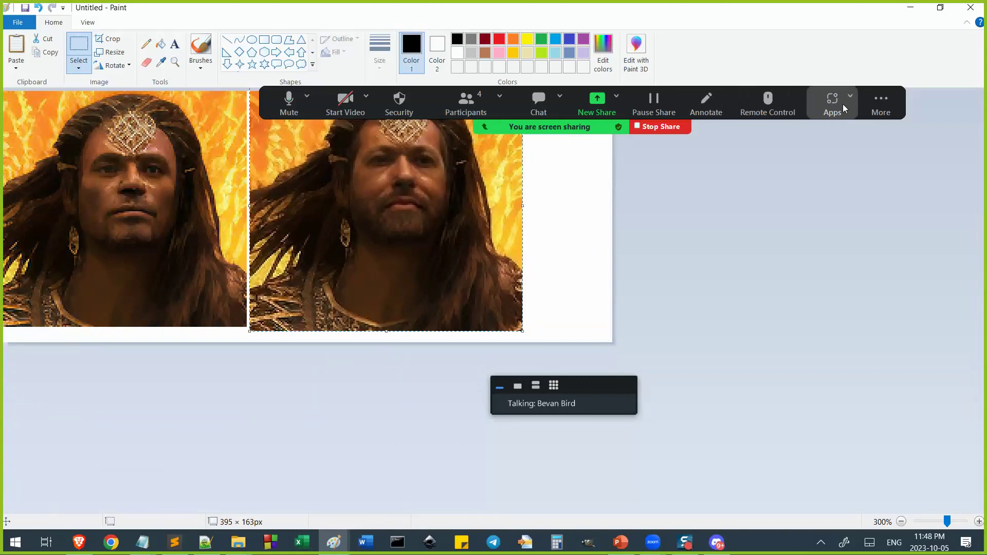
pyautogui.scroll(1, 209, 192)
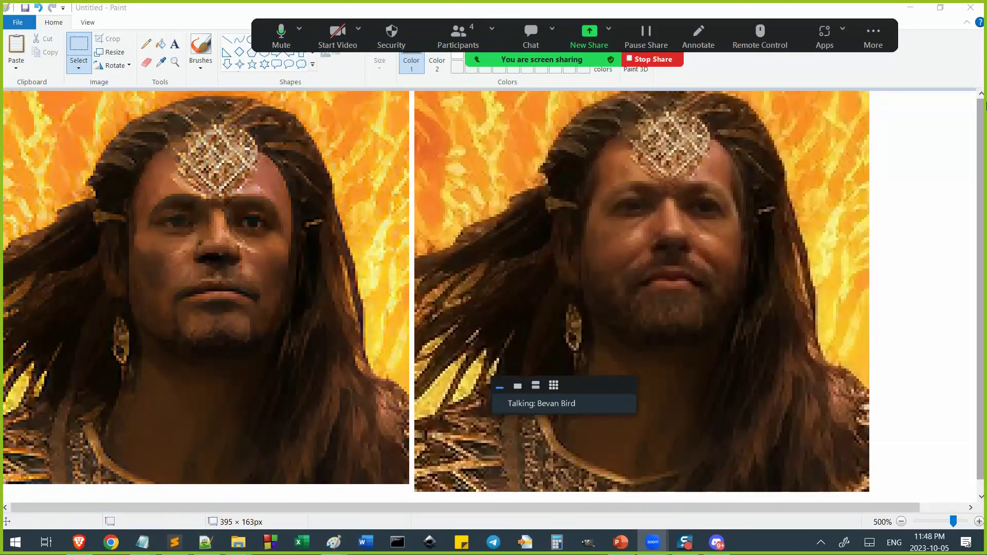
# - Close both Paint windows, choosing Don't Save for each
pyautogui.click(979, 5)
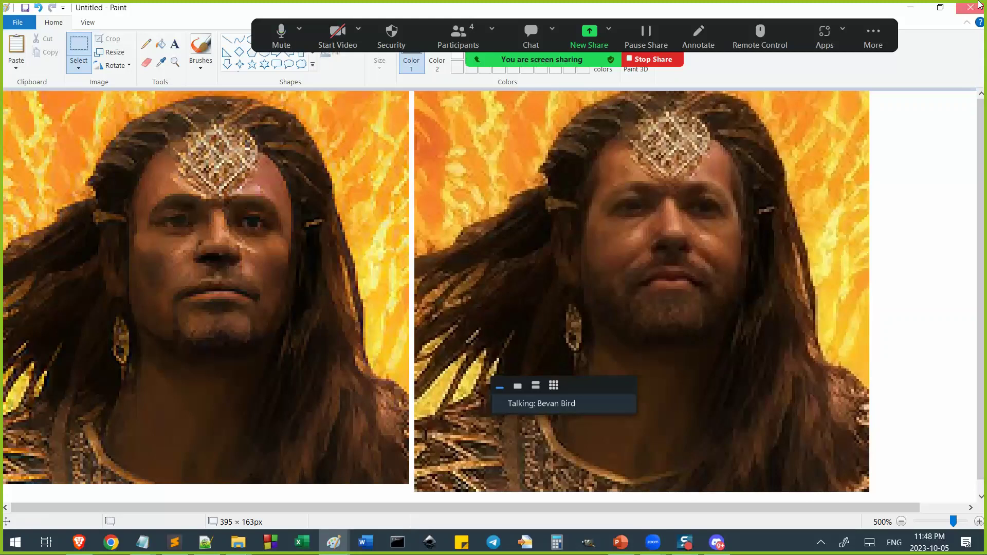
pyautogui.click(518, 272)
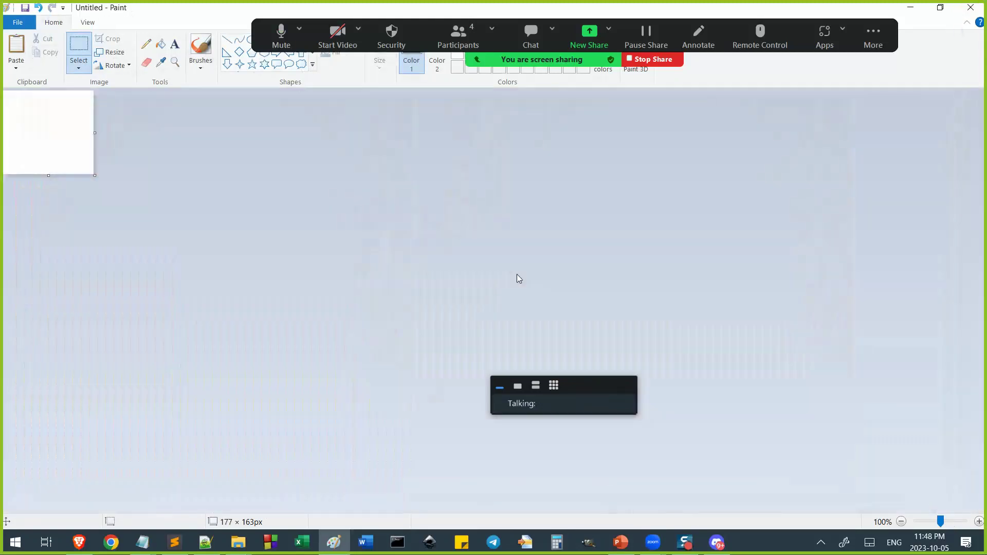
pyautogui.hotkey('alt', 'F4')
pyautogui.click(518, 271)
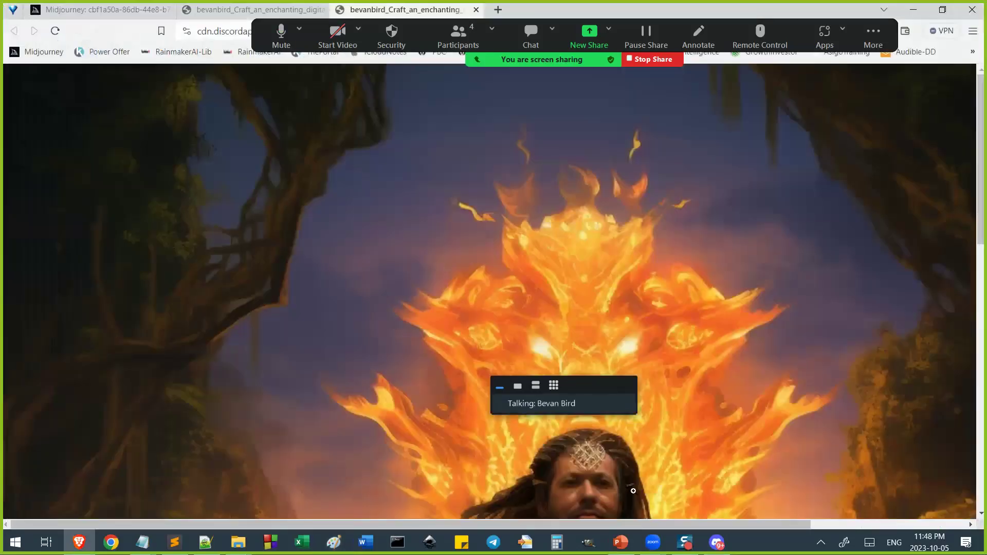
pyautogui.click(717, 542)
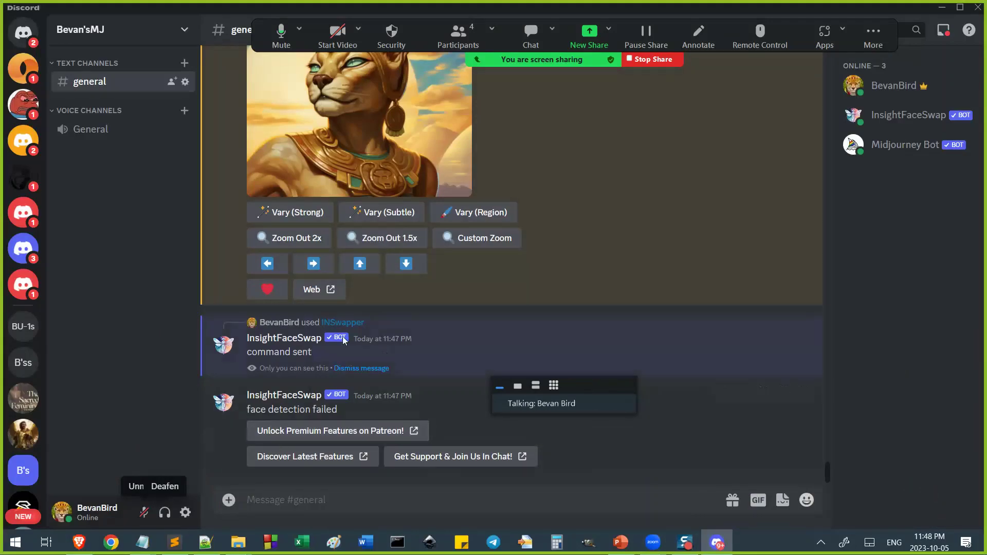
pyautogui.moveTo(340, 416); pyautogui.dragTo(239, 415)
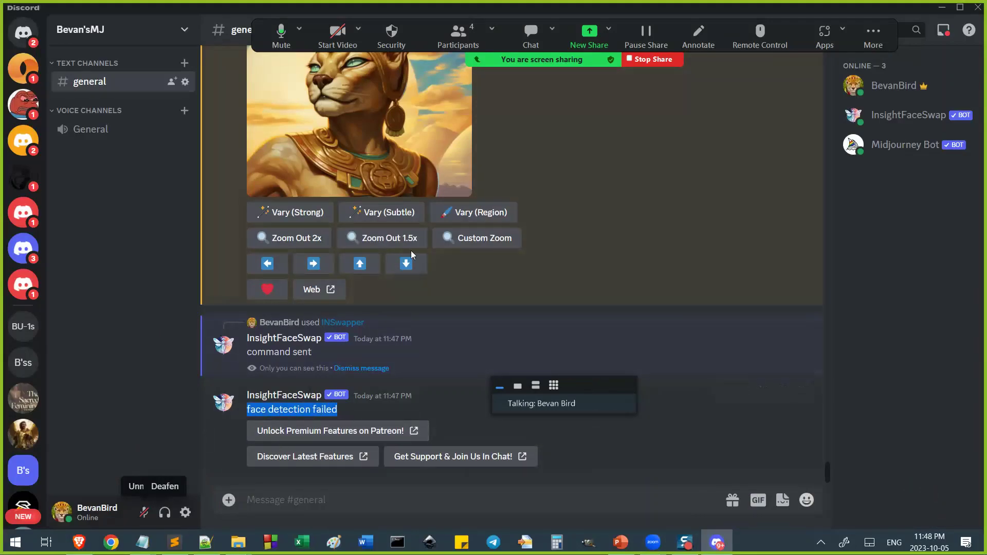
pyautogui.scroll(3, 321, 261)
pyautogui.scroll(6, 591, 324)
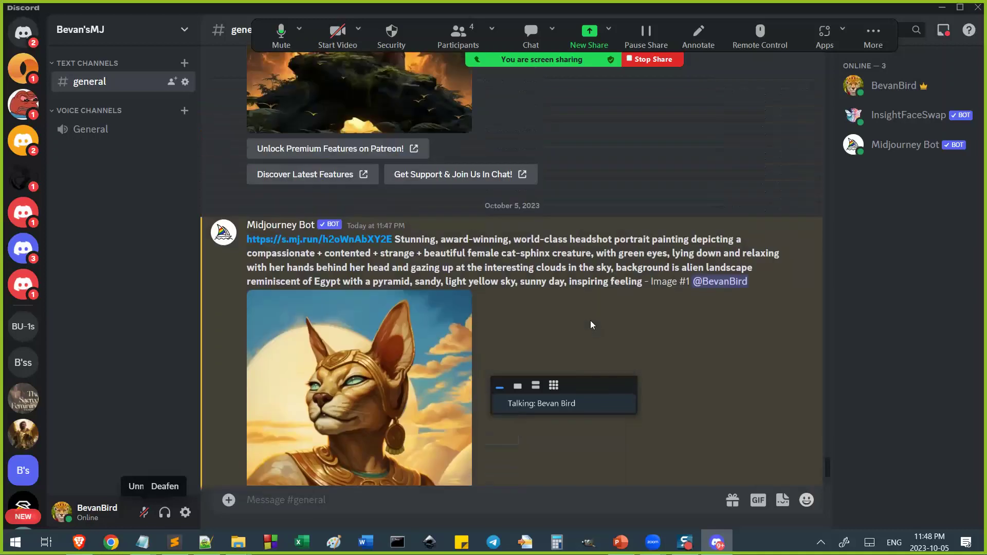
pyautogui.scroll(-4, 585, 335)
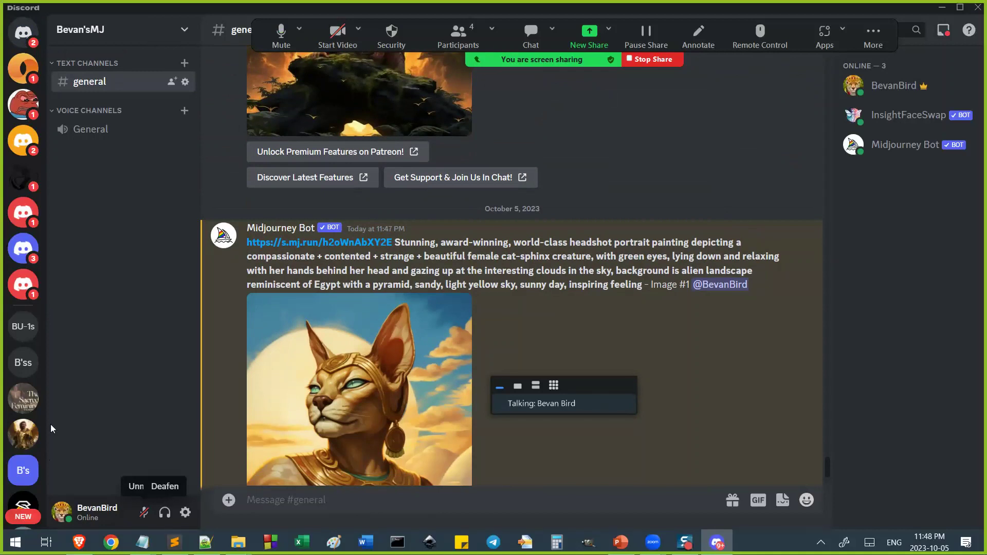
pyautogui.click(20, 521)
pyautogui.scroll(-2, 22, 499)
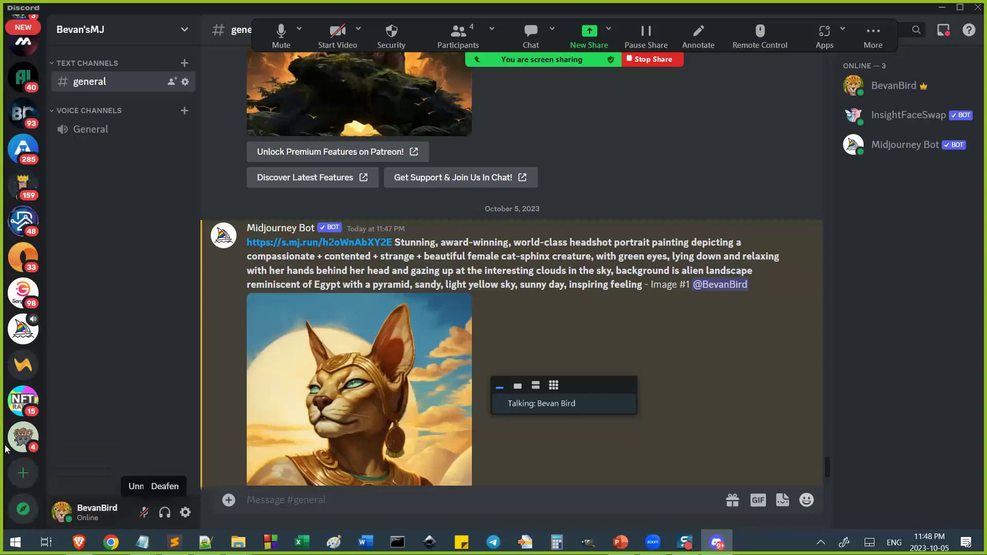
# - Create a server from scratch for me and my friends, renaming it to the temp server title
pyautogui.click(21, 480)
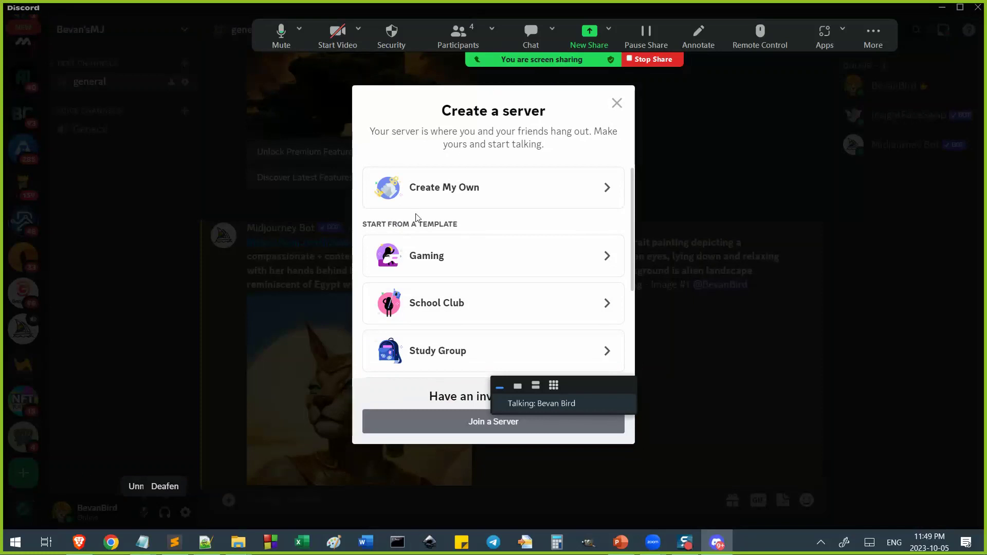
pyautogui.click(434, 188)
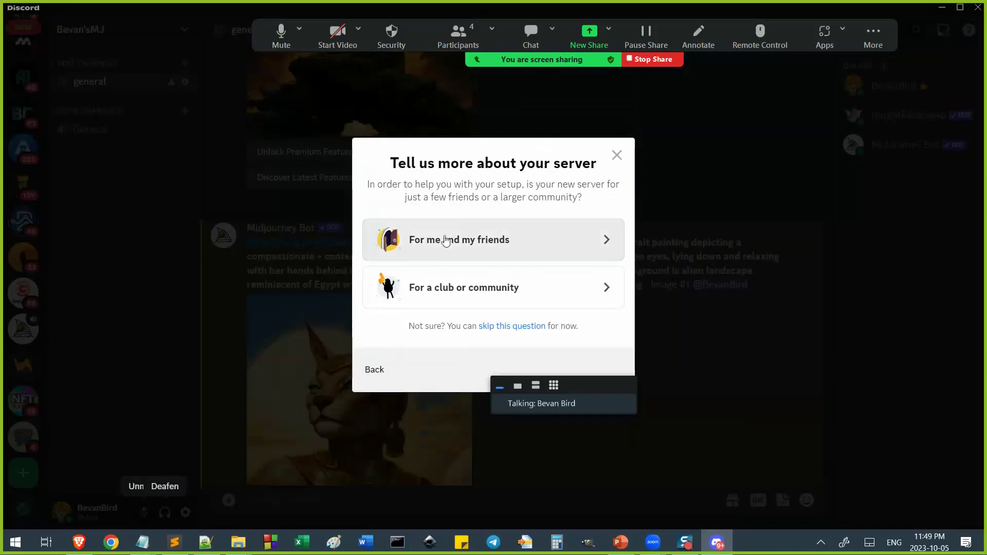
pyautogui.click(513, 241)
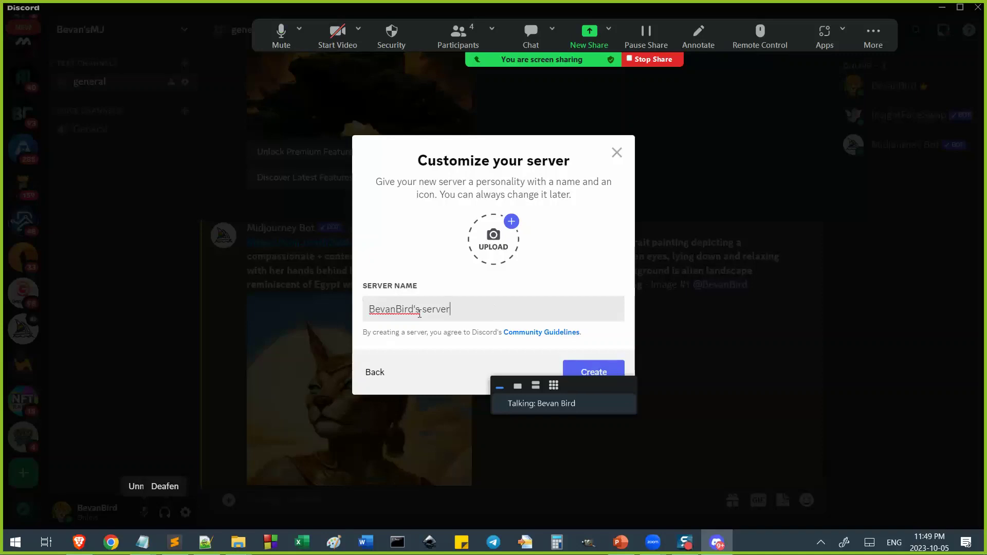
pyautogui.moveTo(398, 309); pyautogui.dragTo(413, 315)
pyautogui.press('BackSpace')
pyautogui.write('test')
pyautogui.press('BackSpace')
pyautogui.press('BackSpace')
pyautogui.press('BackSpace')
pyautogui.write('temp')
# - Confirm creation of the temp server and view its general channel welcome page
pyautogui.click(590, 370)
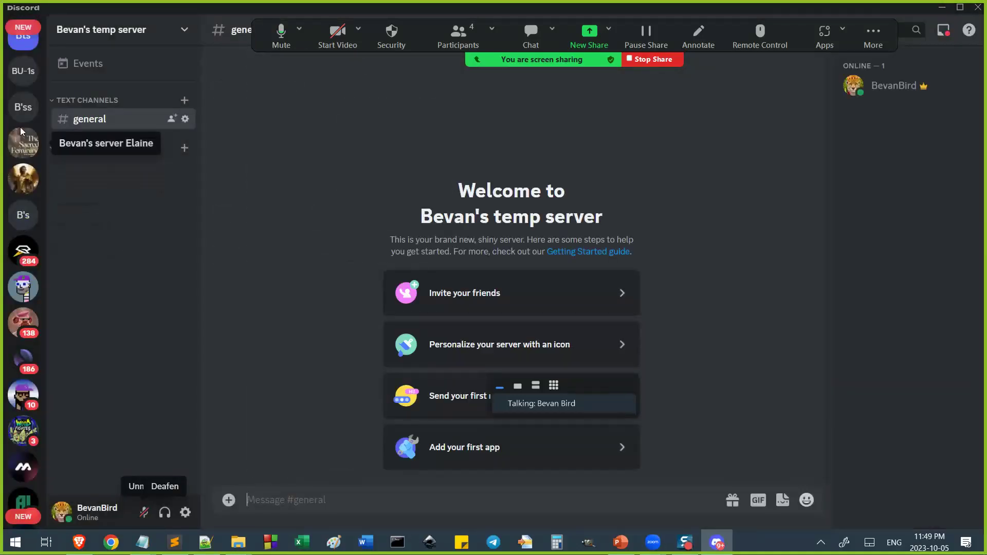
pyautogui.scroll(2, 26, 218)
pyautogui.scroll(2, 26, 221)
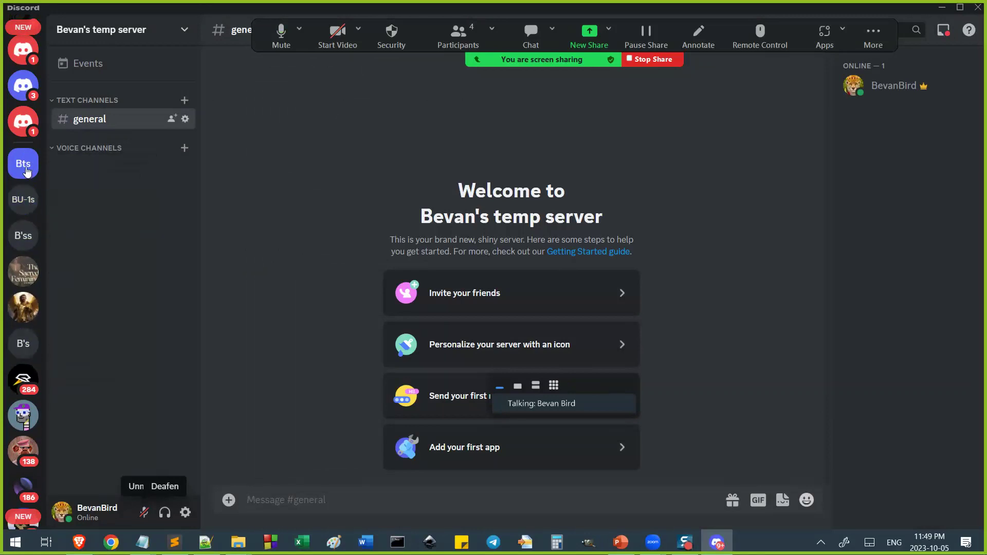
# - Search the App Directory for 'Midjourney' and open the Midjourney Bot app page
pyautogui.click(497, 451)
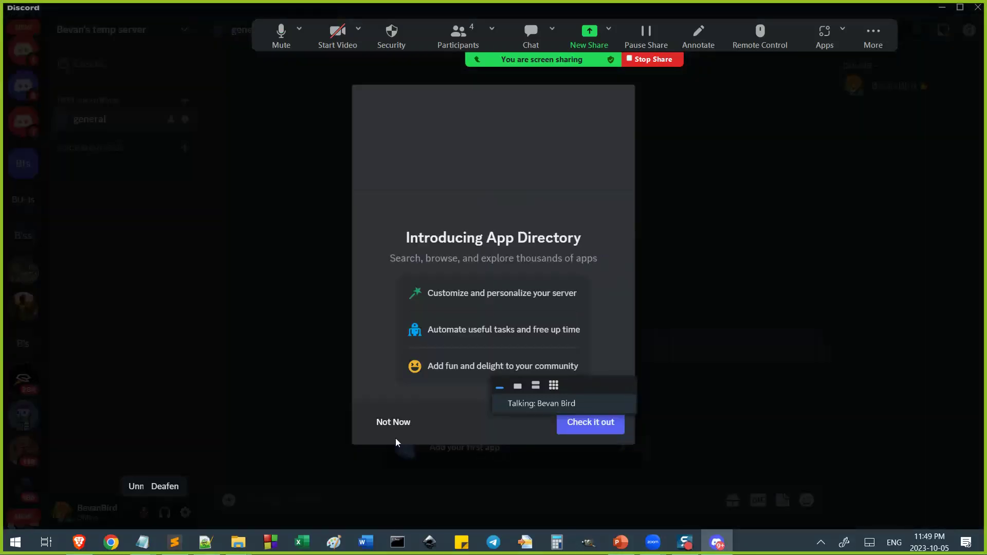
pyautogui.click(601, 430)
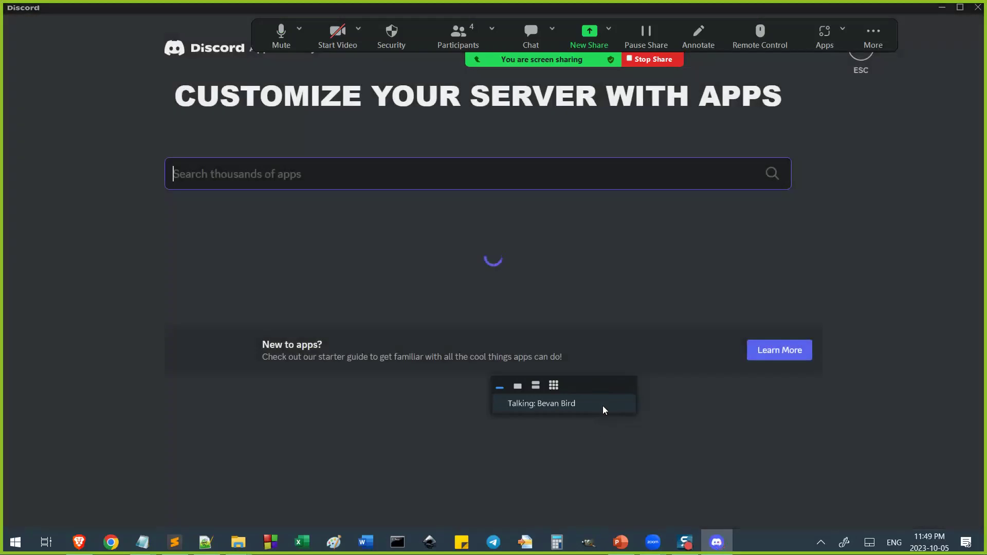
pyautogui.write('M')
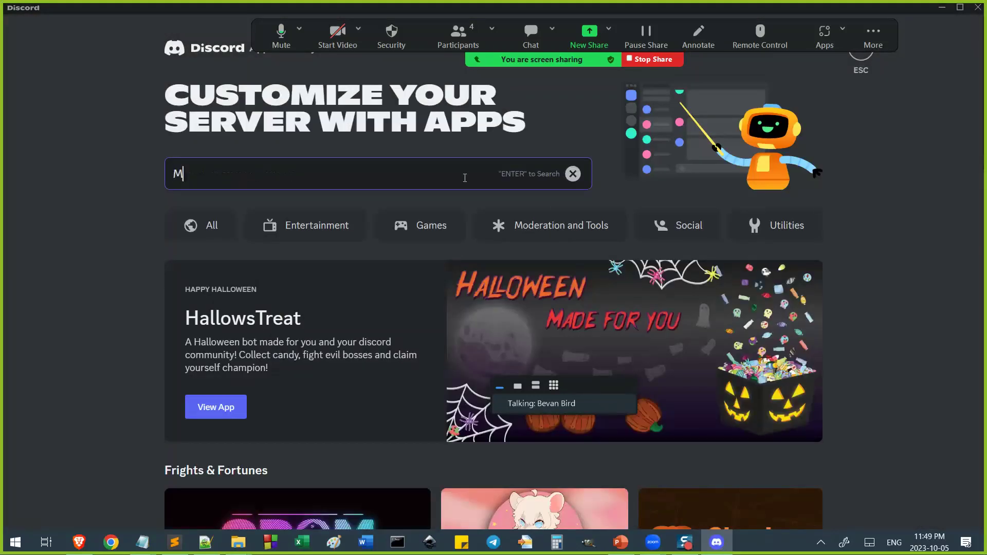
pyautogui.write('idjounr')
pyautogui.press('BackSpace')
pyautogui.press('BackSpace')
pyautogui.write('rn')
pyautogui.press('Return')
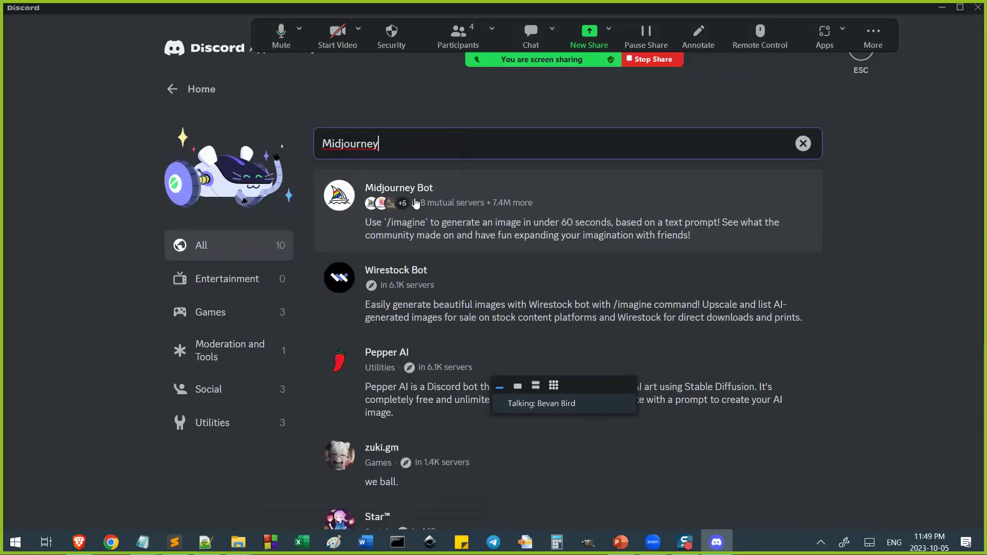
pyautogui.click(511, 200)
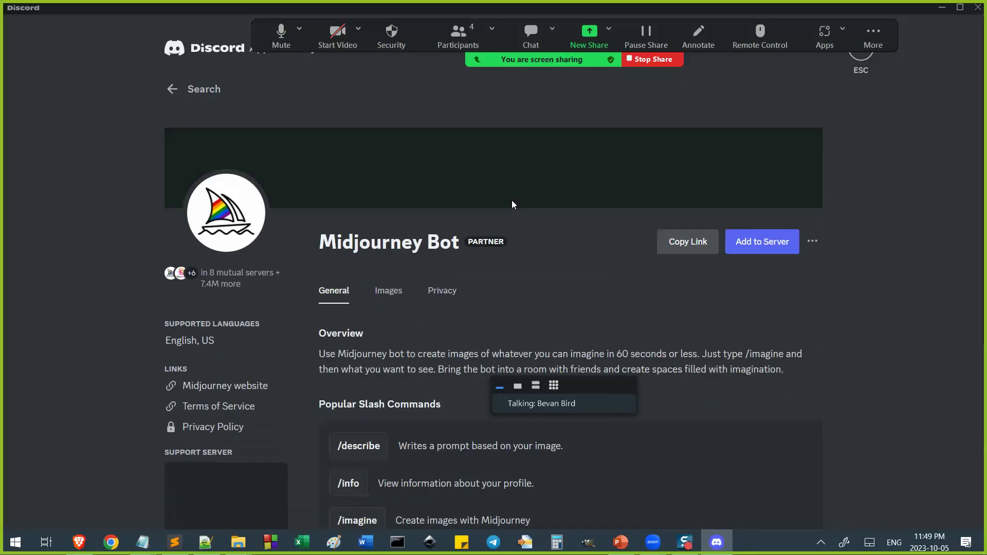
# - Authorize Midjourney Bot on the temp server, pass the captcha, and go to that server
pyautogui.click(732, 242)
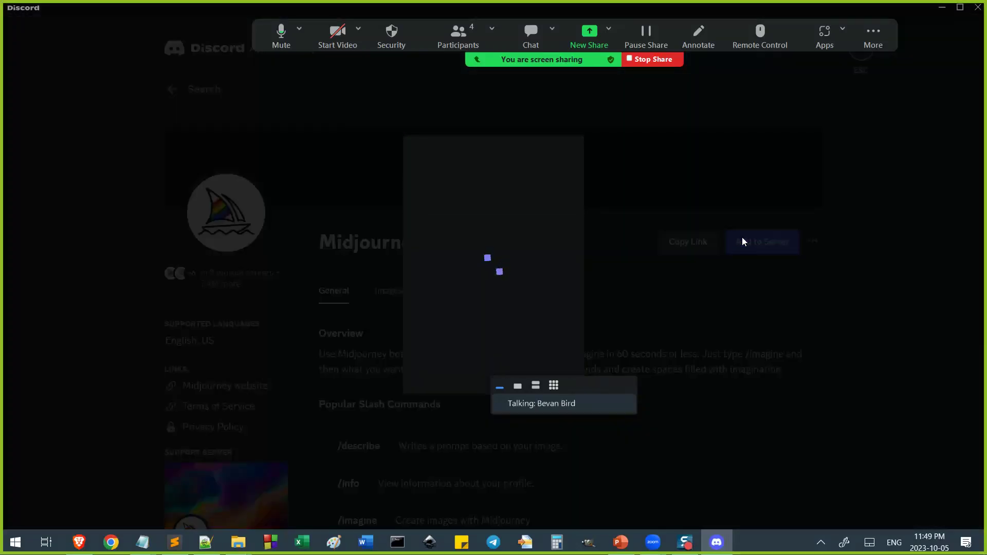
pyautogui.click(590, 447)
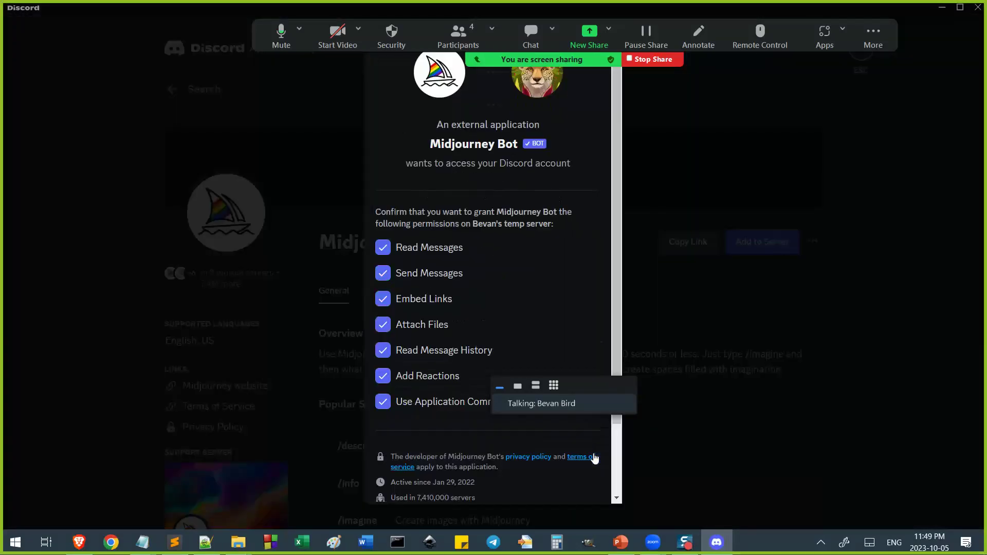
pyautogui.scroll(-3, 562, 253)
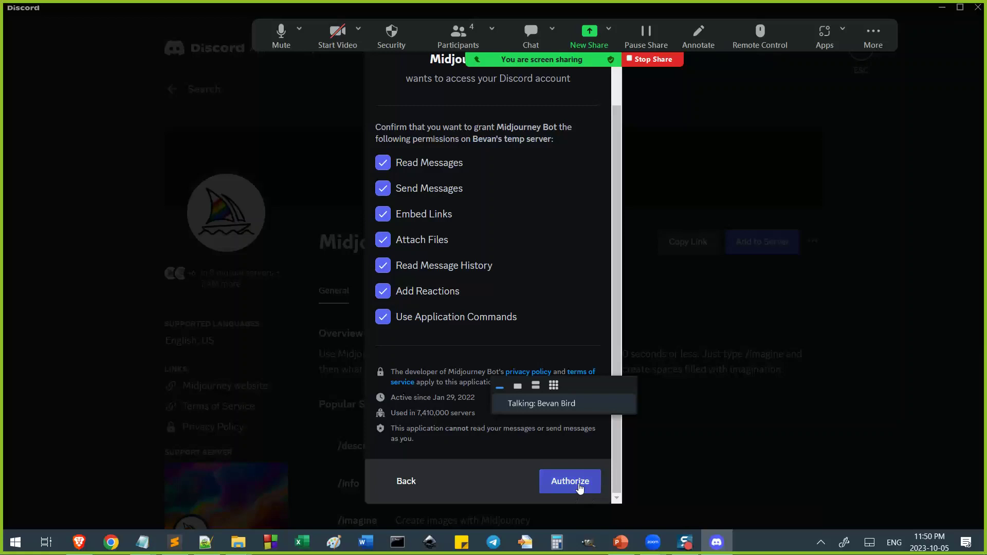
pyautogui.click(578, 483)
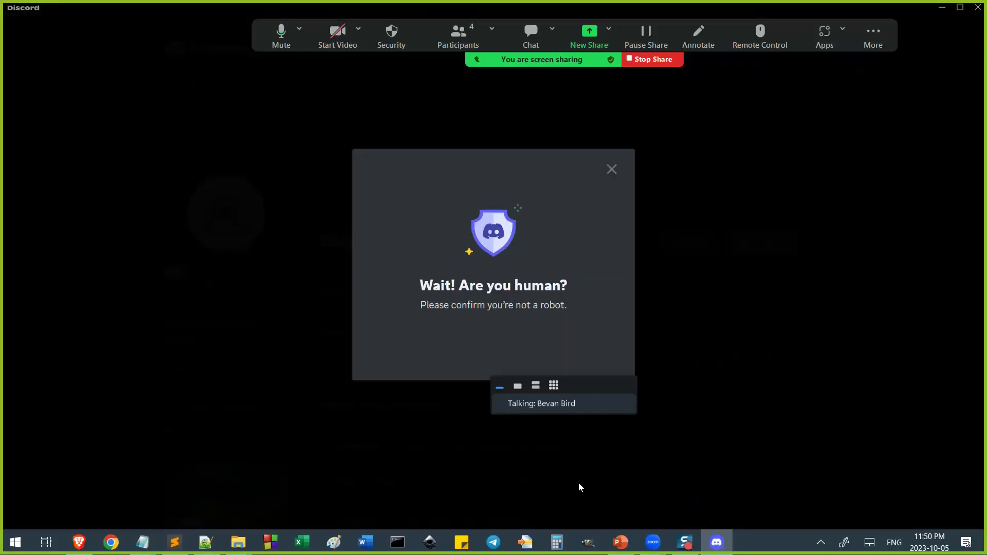
pyautogui.moveTo(600, 399); pyautogui.dragTo(874, 153)
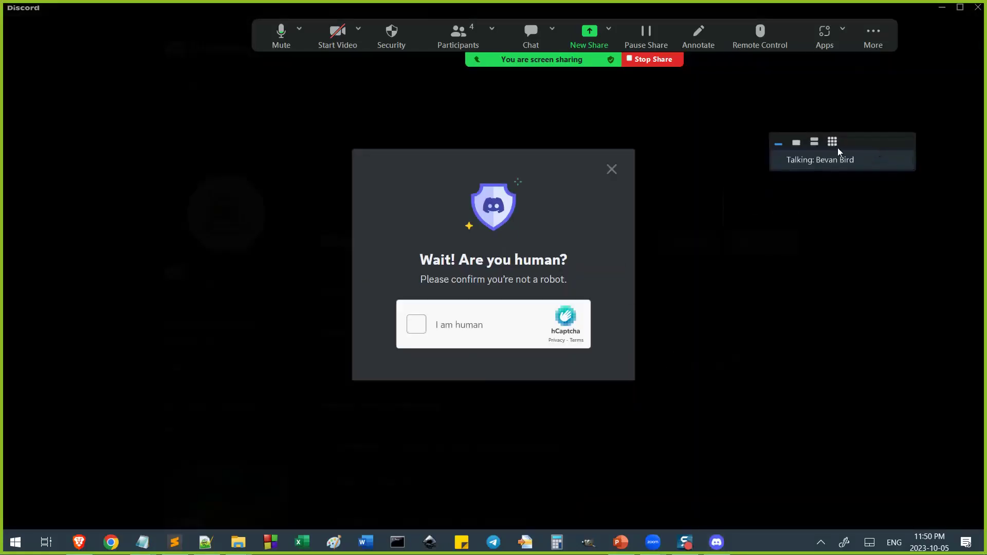
pyautogui.click(452, 322)
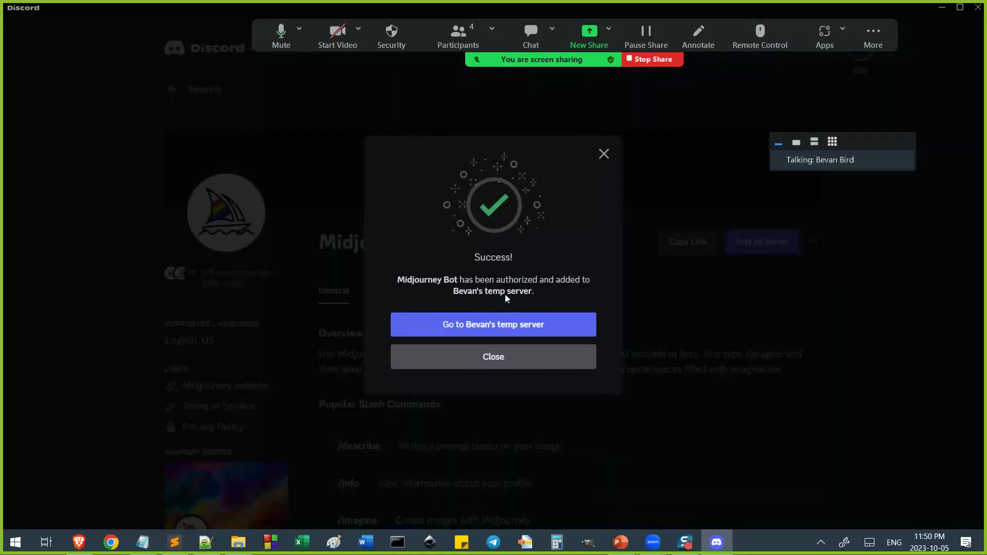
pyautogui.click(515, 326)
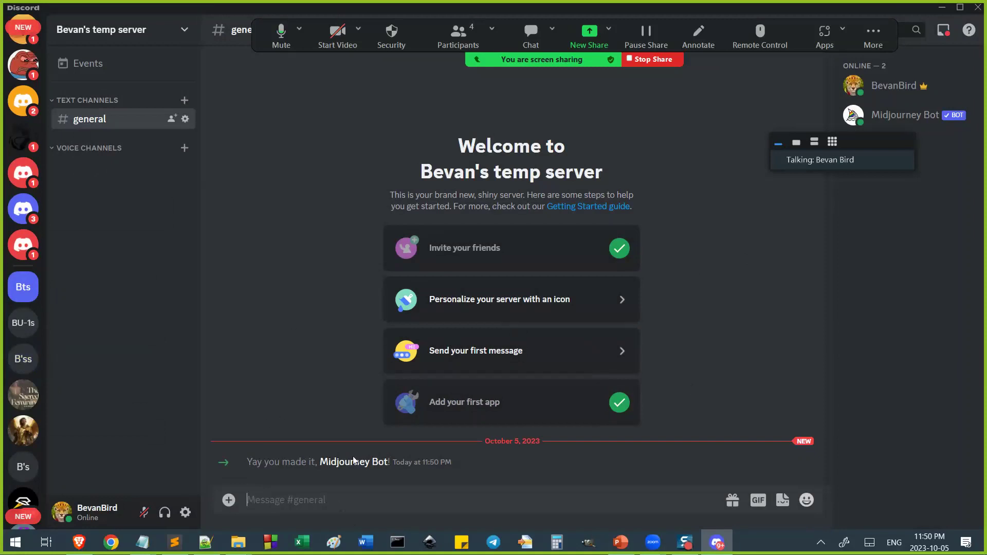
pyautogui.click(629, 542)
# - Select the InsightFaceSwap link on slide 78 of the PowerPoint deck
pyautogui.click(77, 285)
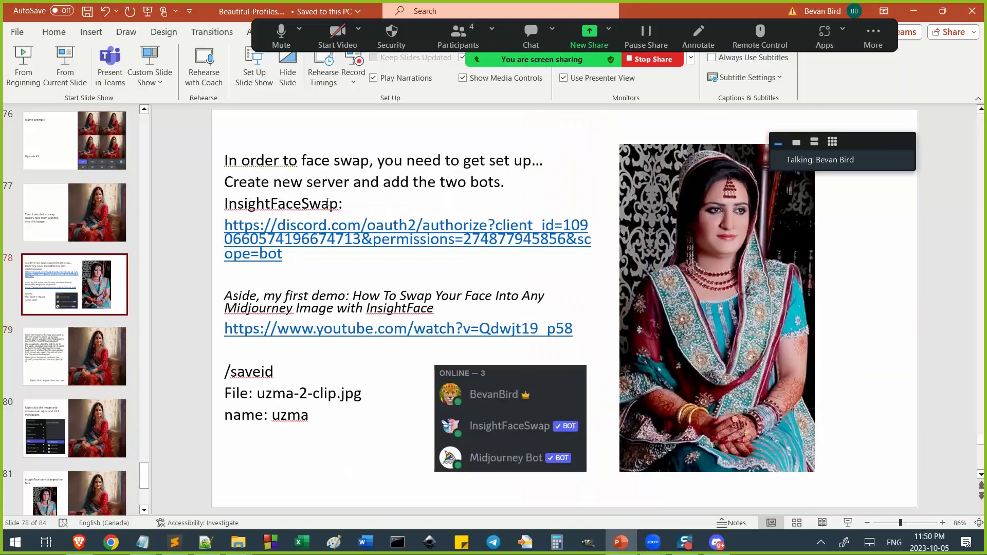
pyautogui.click(304, 226)
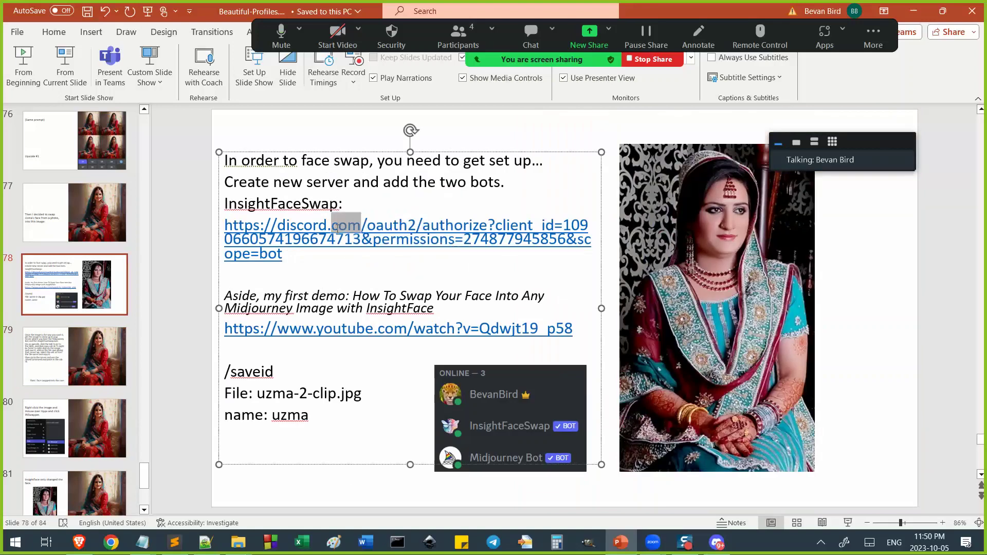
pyautogui.tripleClick(338, 226)
# - Load the copied InsightFaceSwap link in Brave to reach the bot authorization page
pyautogui.click(78, 542)
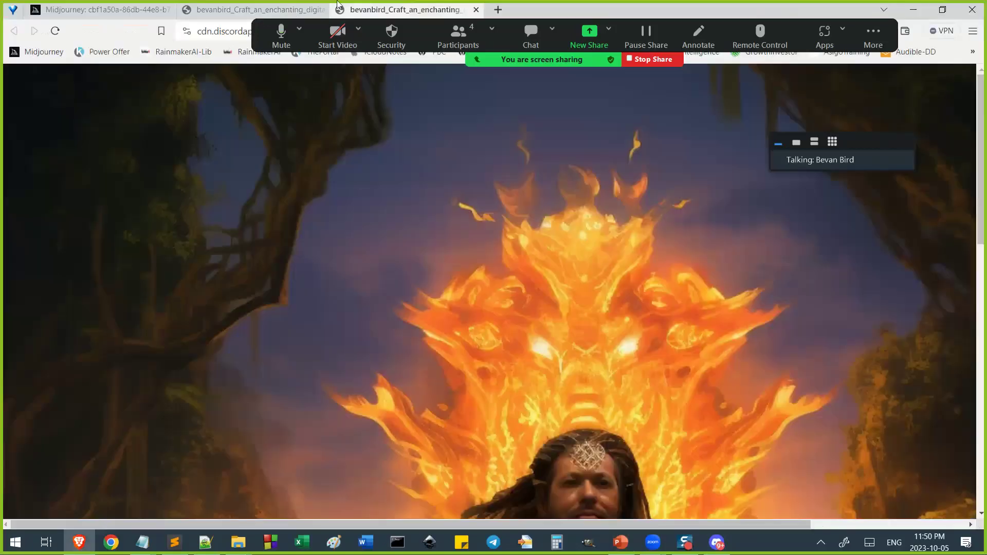
pyautogui.click(231, 33)
pyautogui.hotkey('ctrl', 'v')
pyautogui.press('Return')
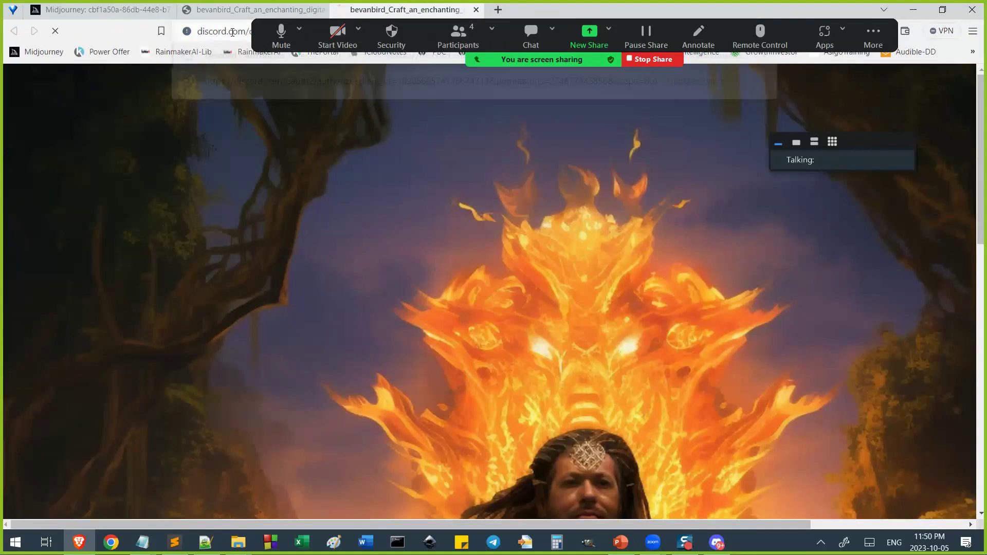
pyautogui.click(271, 7)
pyautogui.click(321, 10)
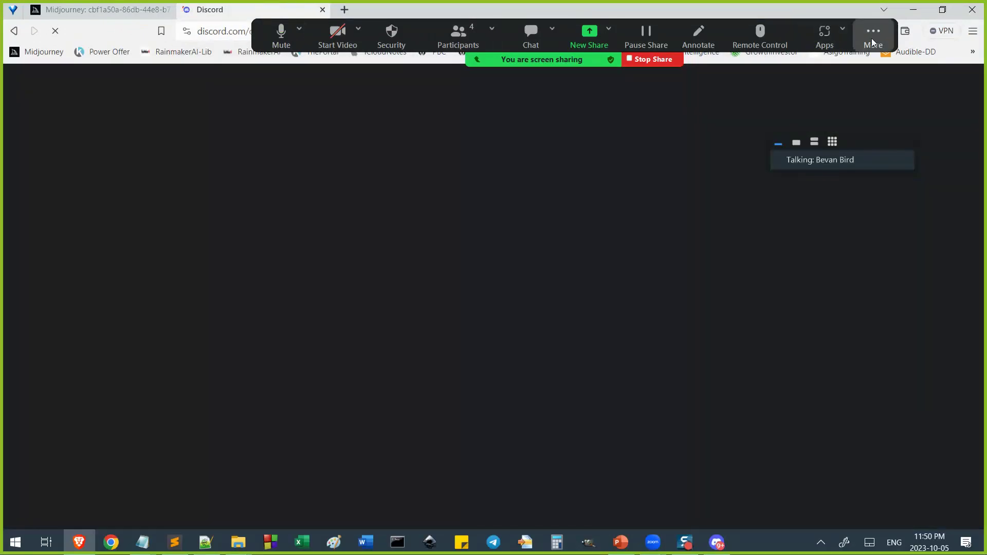
pyautogui.moveTo(871, 38); pyautogui.dragTo(871, 109)
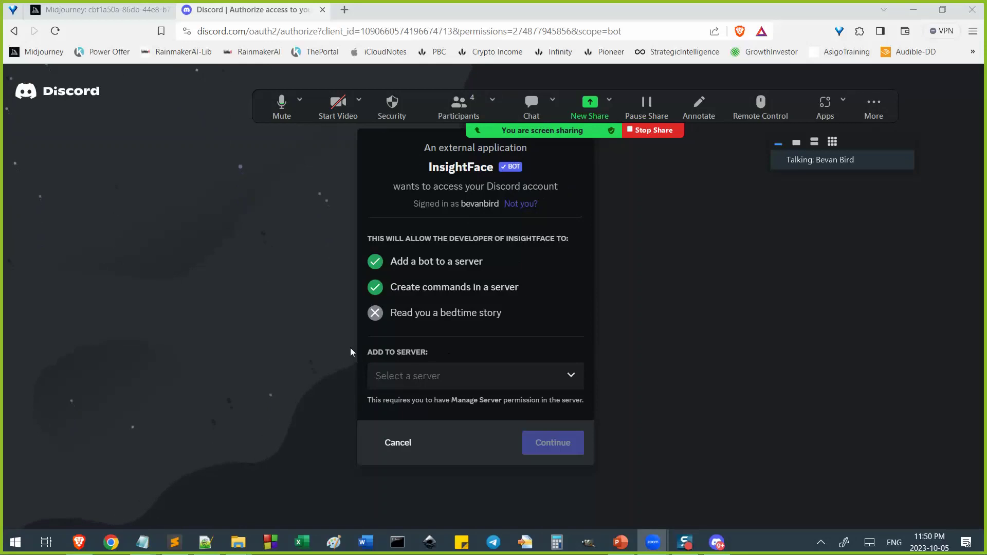
# - Choose the temp server for InsightFace and authorize its permissions
pyautogui.click(431, 383)
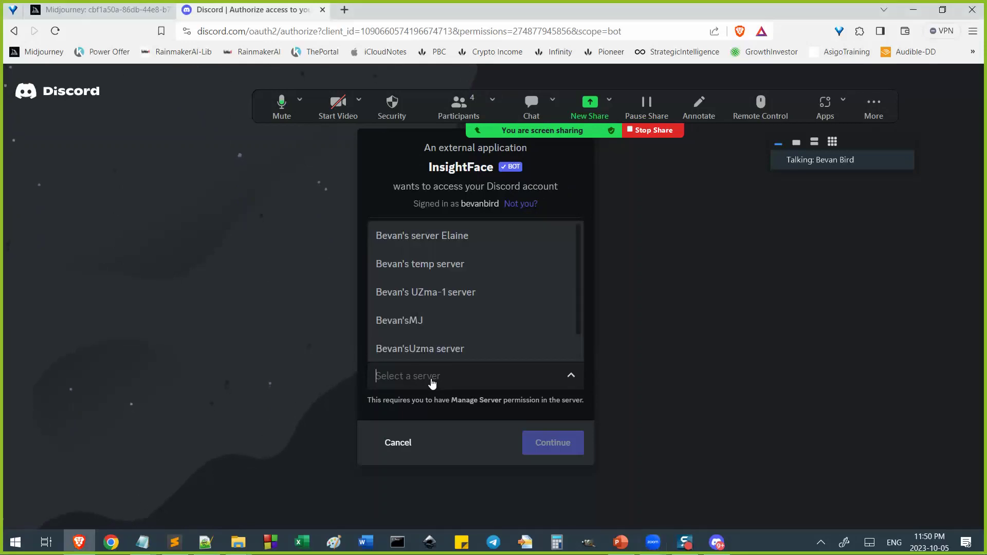
pyautogui.click(440, 267)
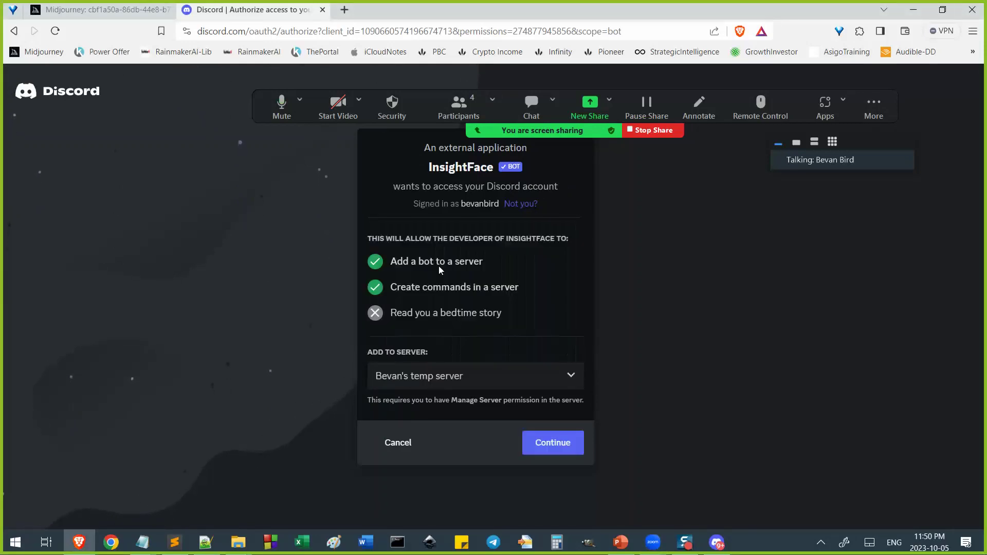
pyautogui.click(562, 444)
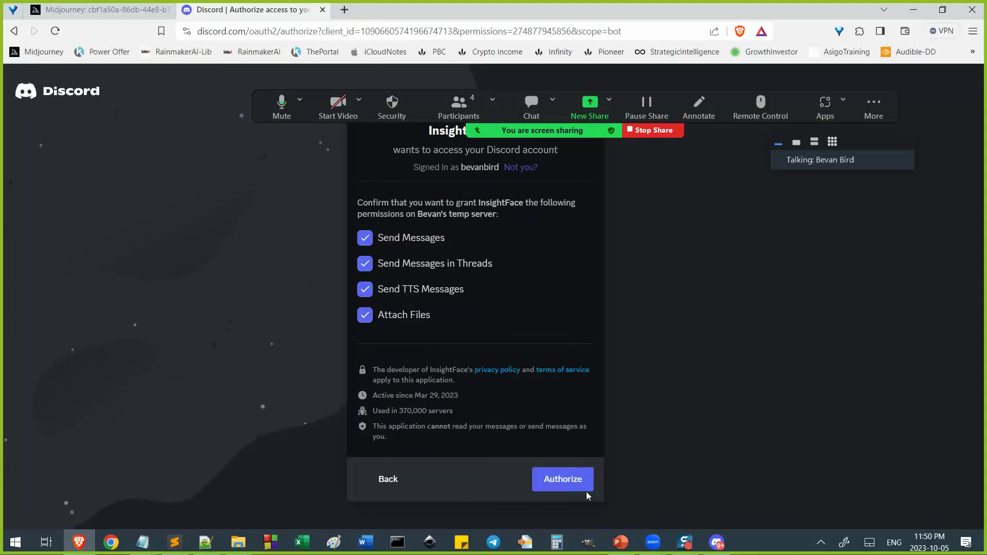
pyautogui.click(577, 478)
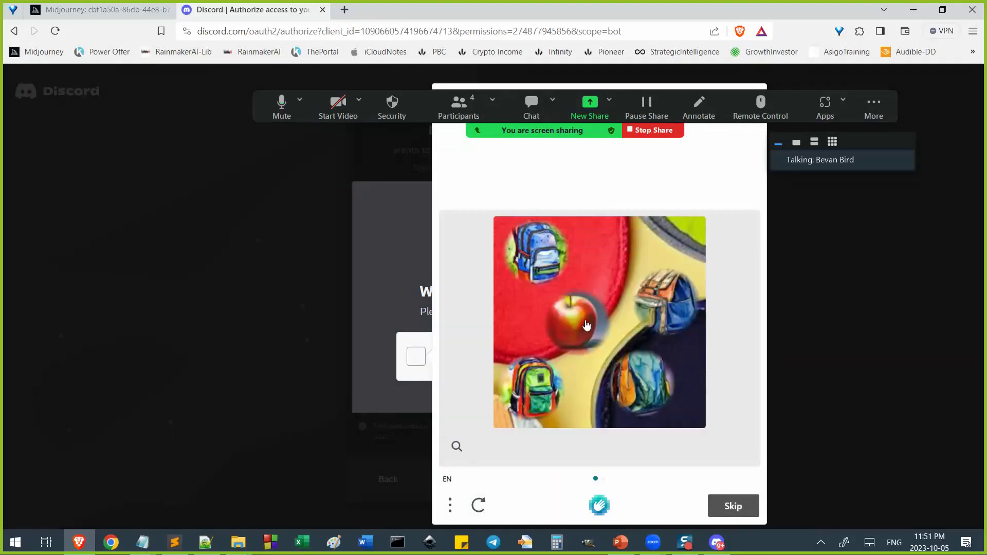
# - Mark the apples in both hCaptcha images, verify, and go to the temp server
pyautogui.click(572, 321)
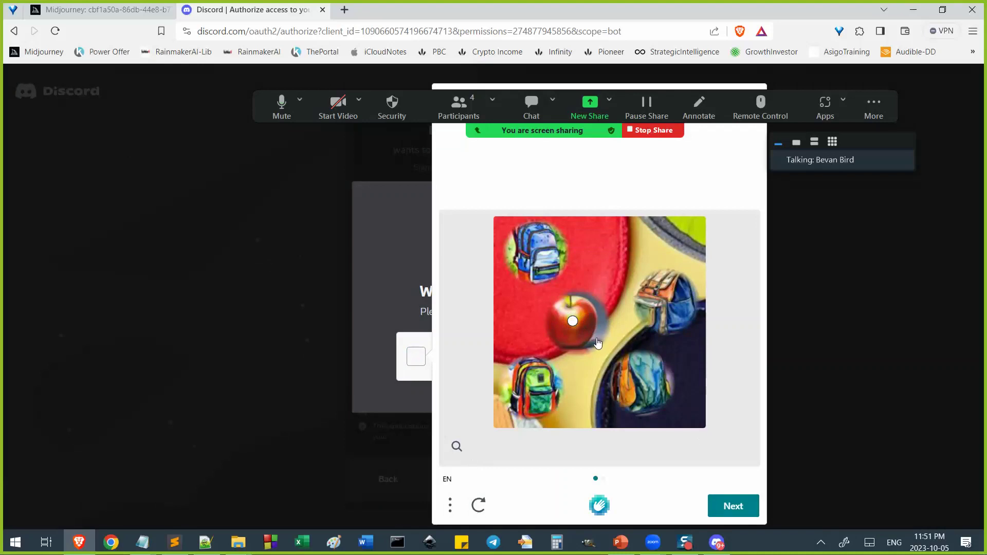
pyautogui.click(740, 506)
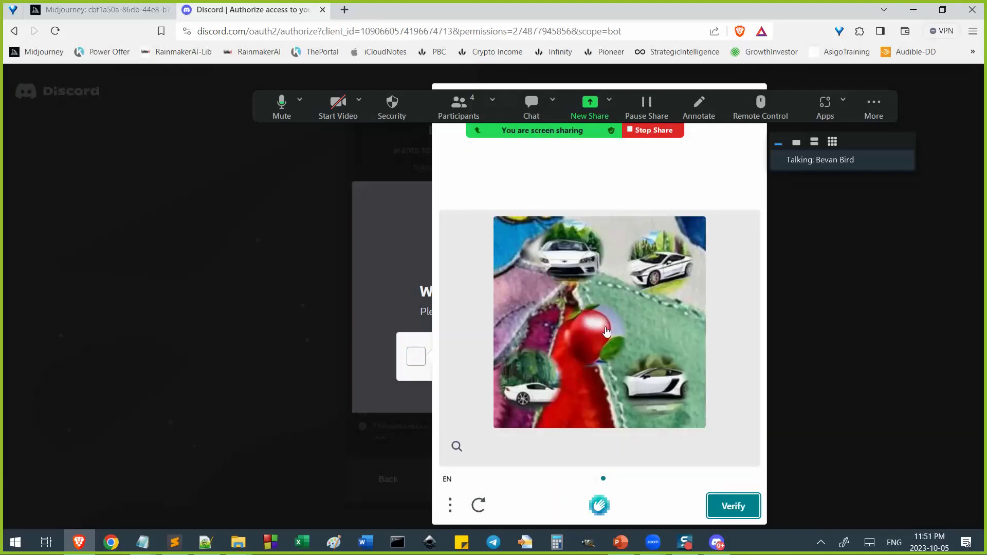
pyautogui.click(584, 331)
pyautogui.click(740, 506)
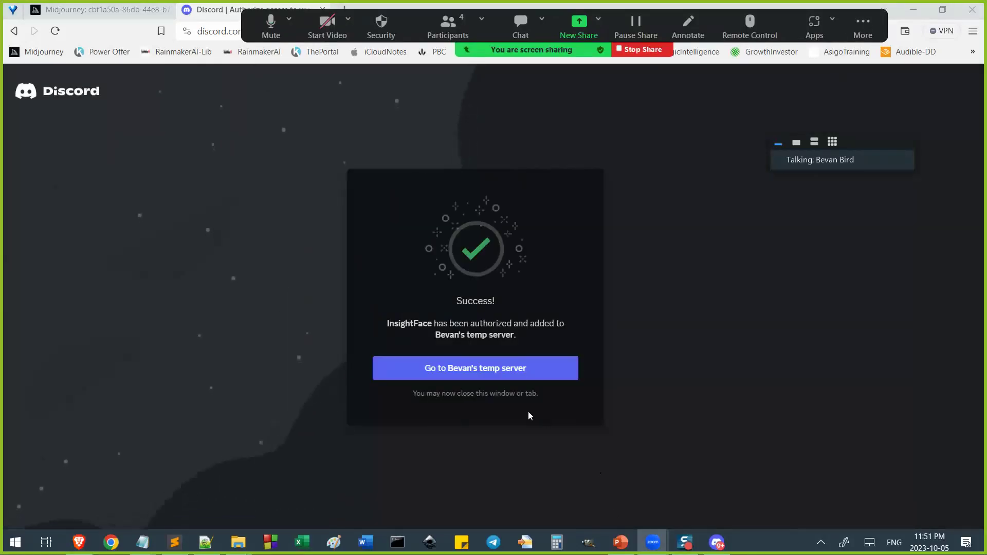
pyautogui.click(494, 371)
pyautogui.click(718, 544)
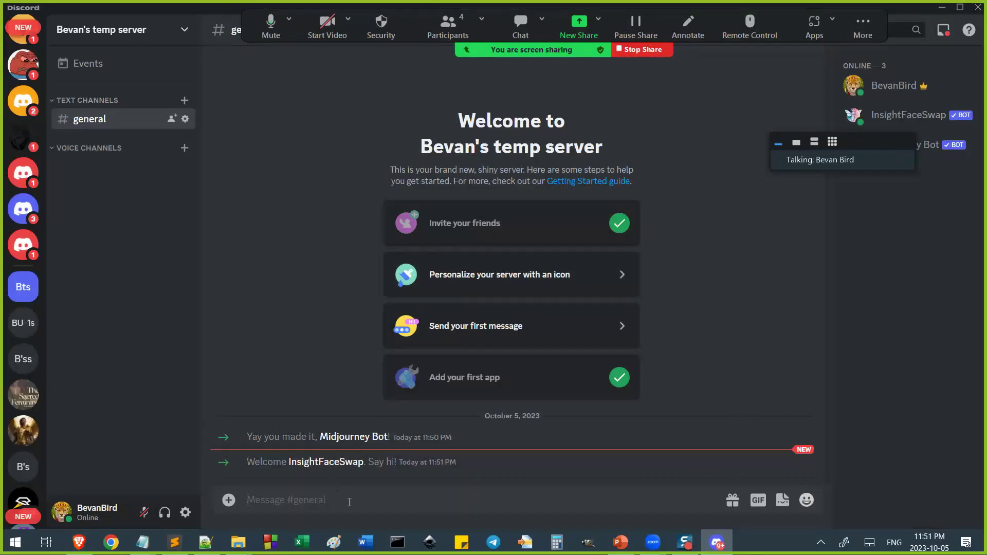
# - Send 'hi!' in the general channel and start InsightFaceSwap's /saveid command
pyautogui.write('hi! :')
pyautogui.press('Return')
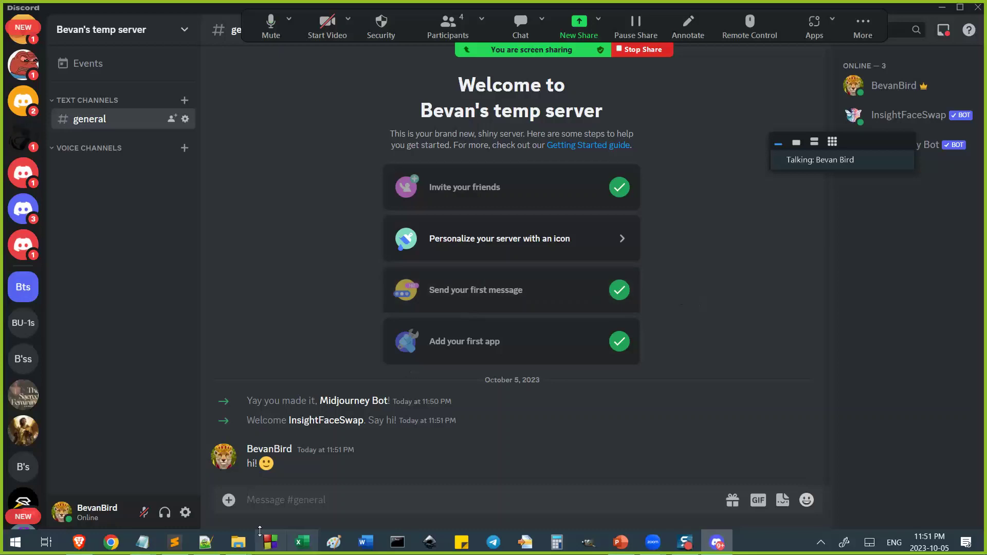
pyautogui.write('/savid')
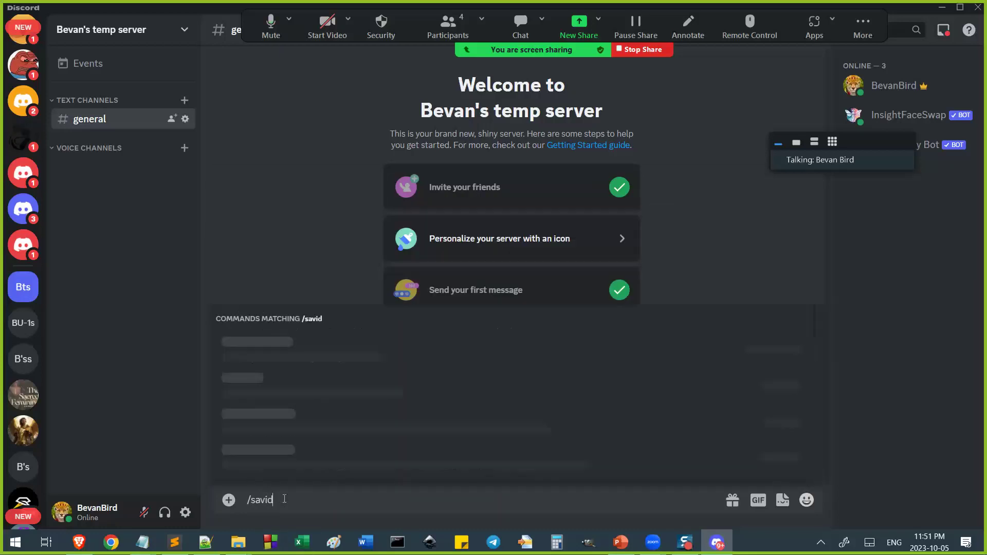
pyautogui.press('BackSpace')
pyautogui.press('BackSpace')
pyautogui.write('ed')
pyautogui.press('BackSpace')
pyautogui.write('id')
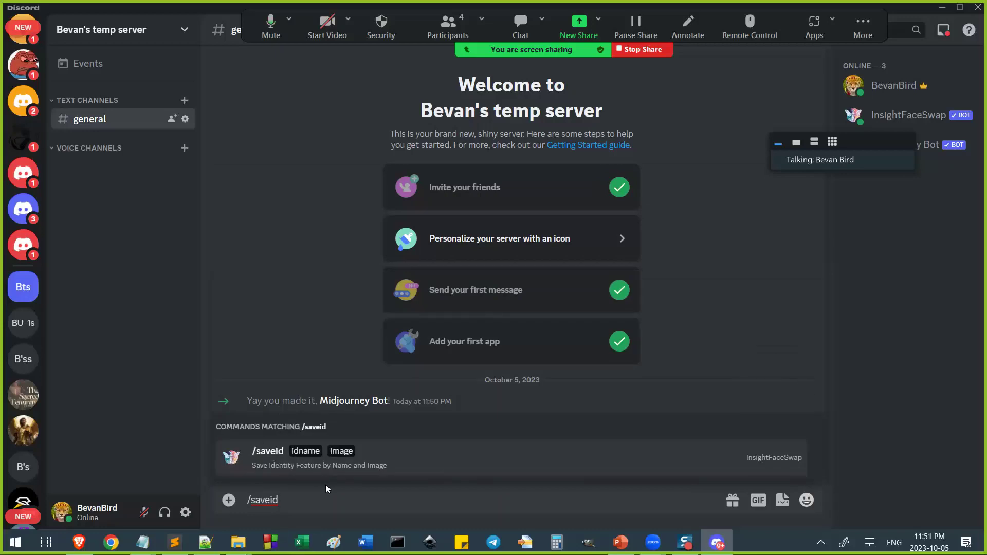
pyautogui.click(301, 465)
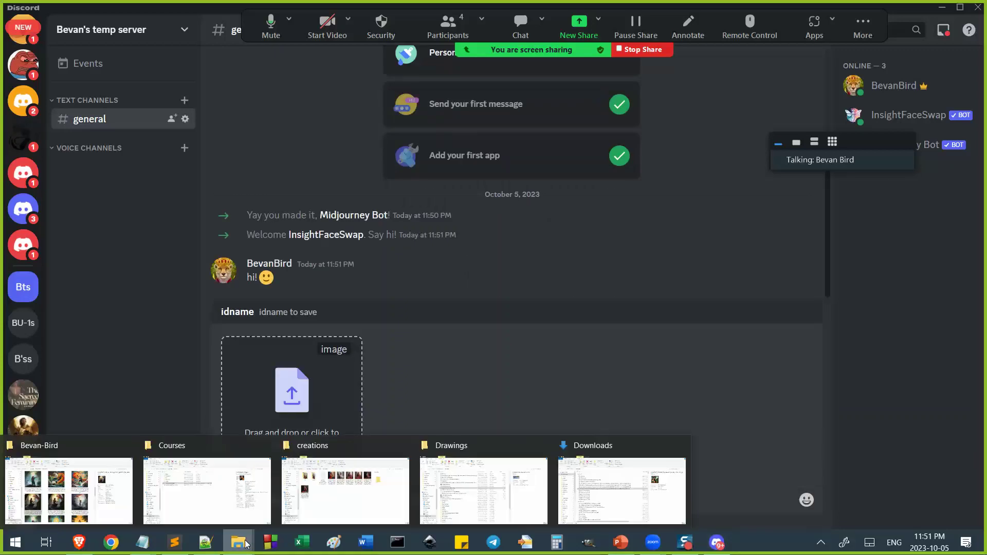
# - Attach IMG_6428-crop-sqr.jpg to /saveid and send it under the user's chosen idname
pyautogui.click(100, 483)
pyautogui.scroll(2, 460, 334)
pyautogui.scroll(-3, 461, 334)
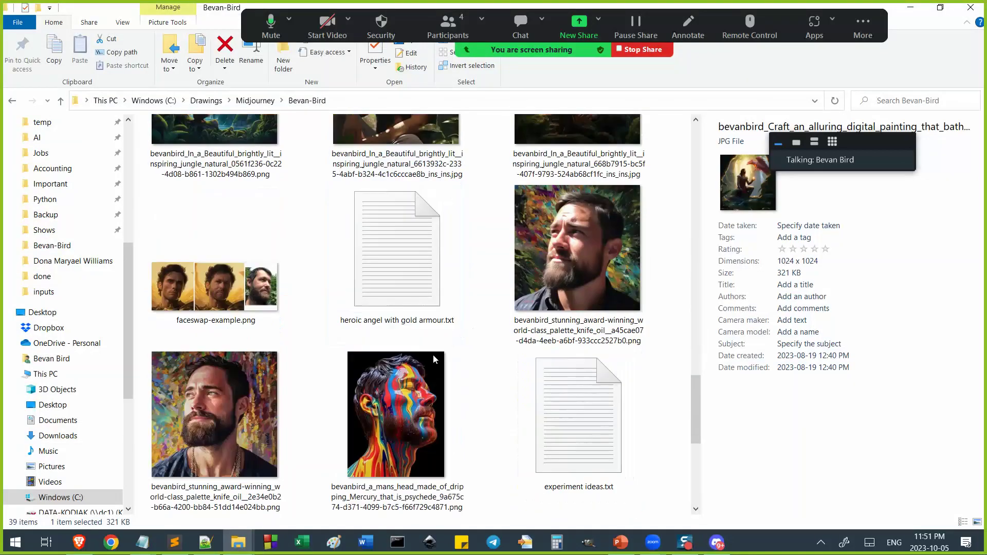
pyautogui.scroll(-5, 345, 442)
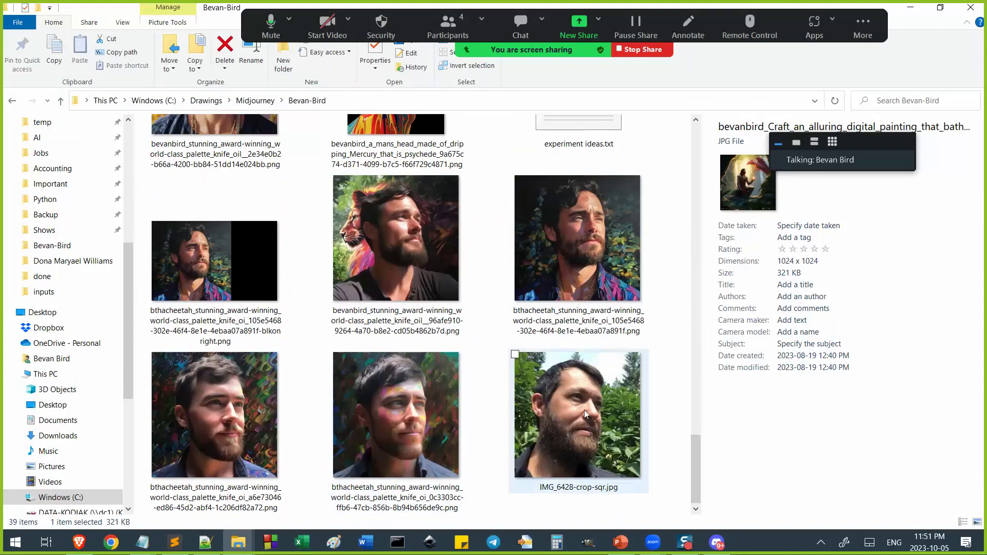
pyautogui.moveTo(584, 409); pyautogui.dragTo(281, 411)
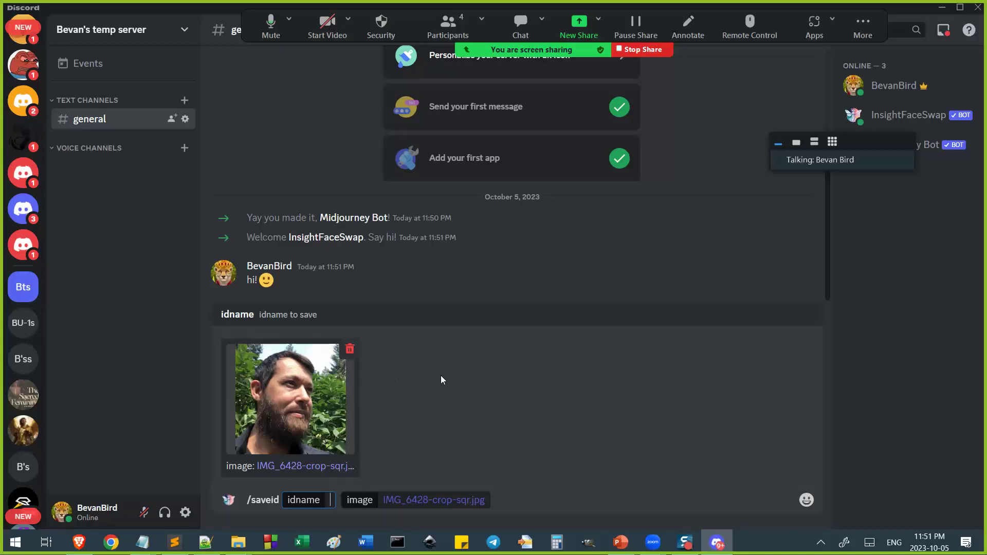
pyautogui.write('bevan')
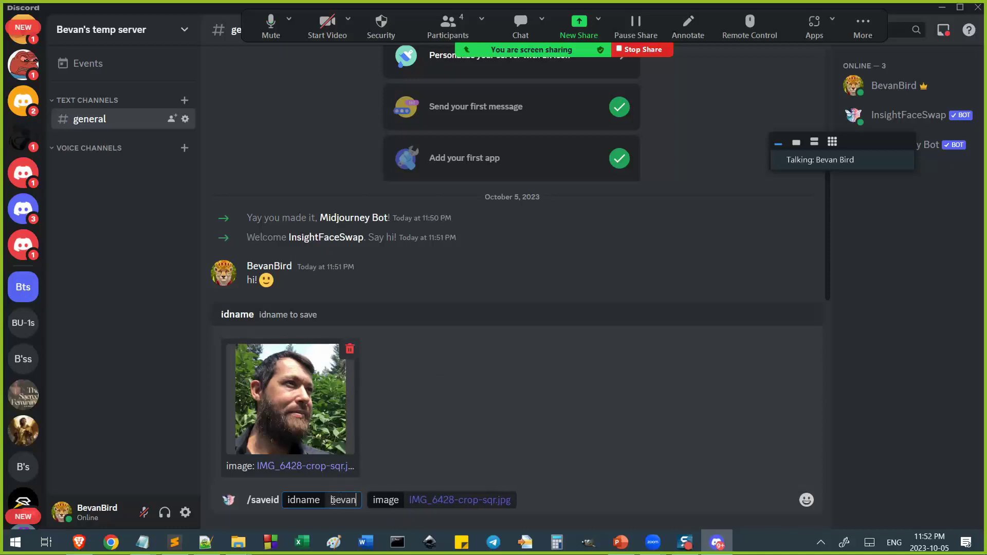
pyautogui.press('Return')
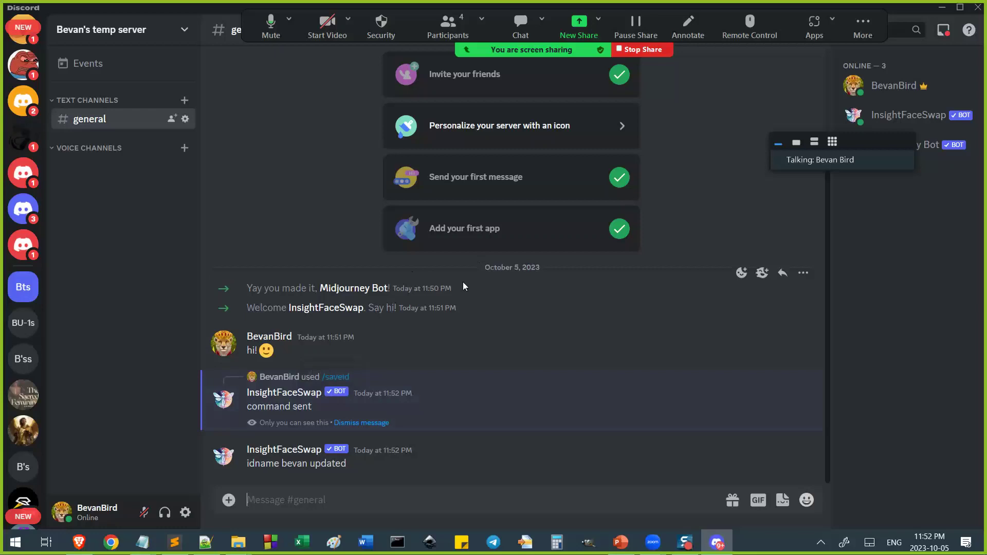
pyautogui.scroll(1, 21, 77)
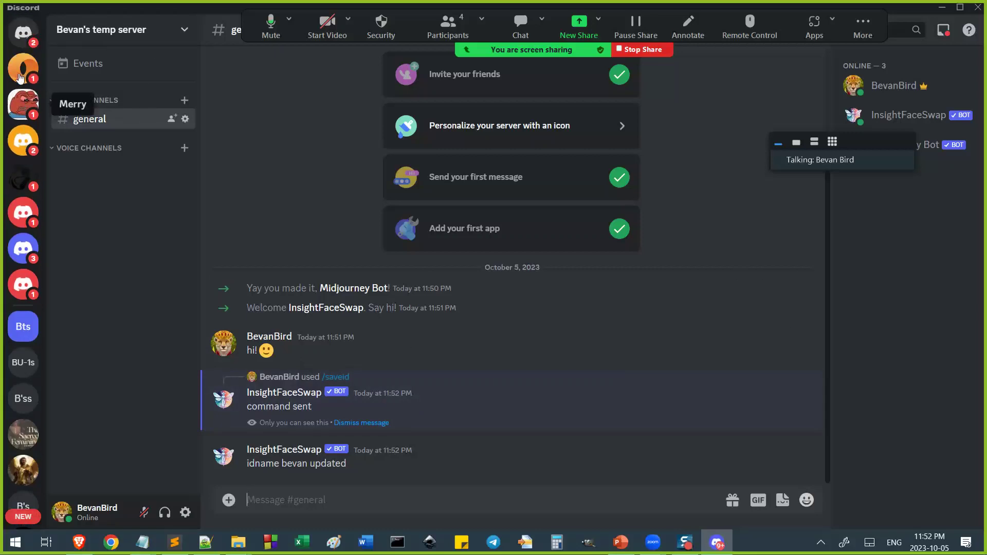
# - Open the Midjourney tab in Brave and load the account's Home profile page
pyautogui.click(79, 542)
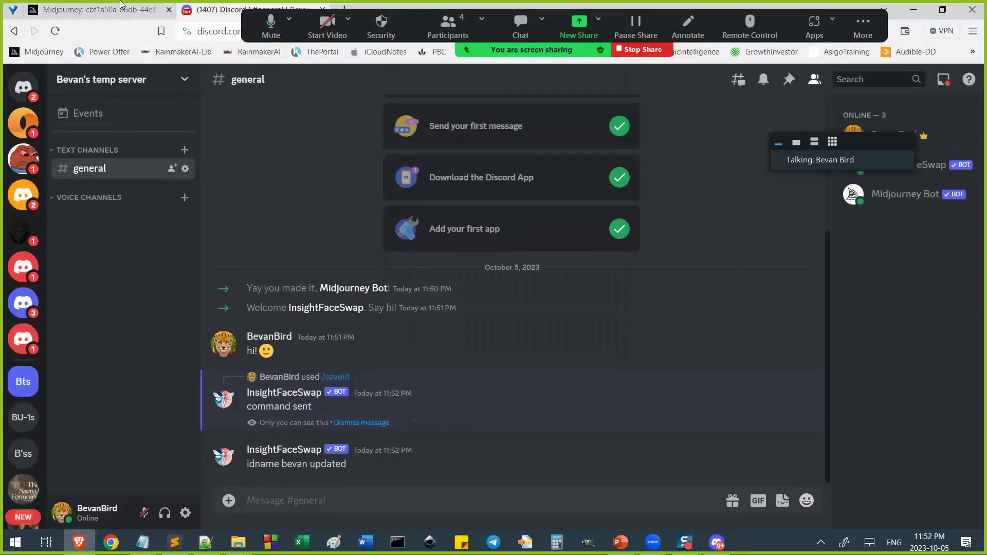
pyautogui.click(109, 6)
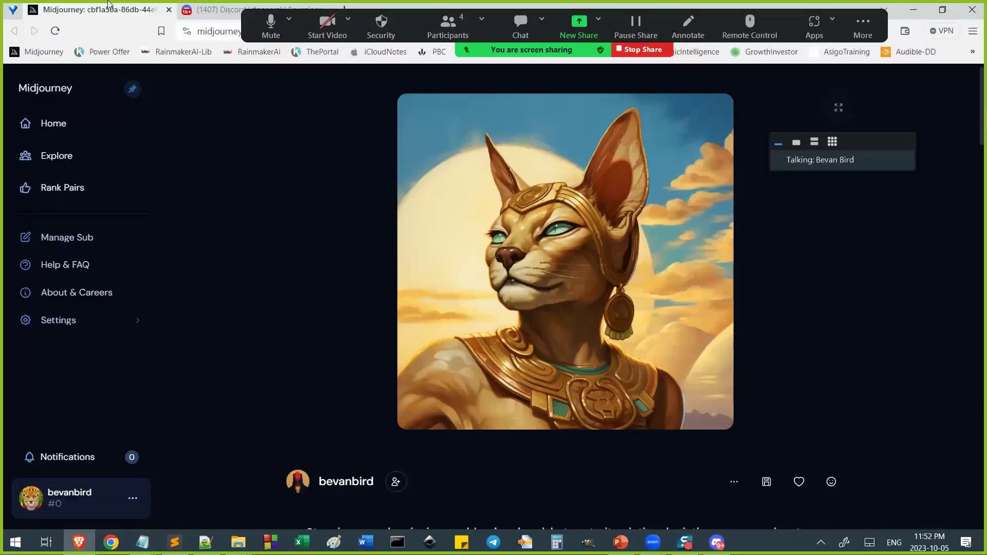
pyautogui.click(44, 132)
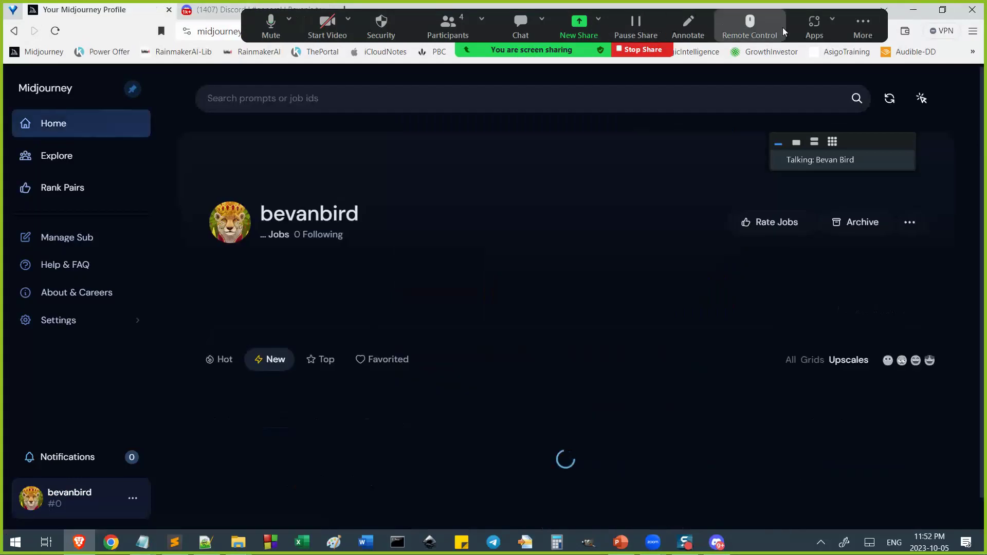
pyautogui.moveTo(843, 30); pyautogui.dragTo(924, 39)
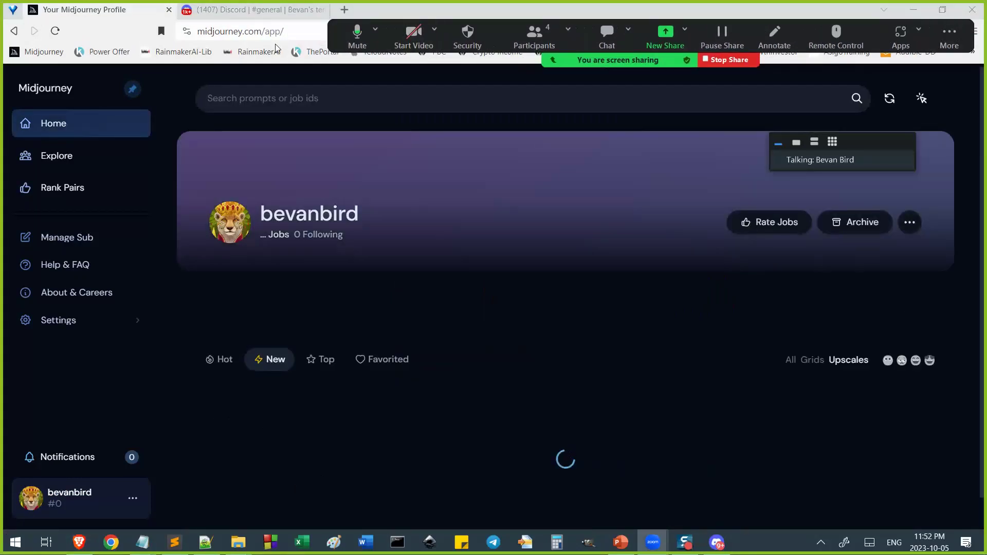
pyautogui.click(311, 31)
pyautogui.click(311, 32)
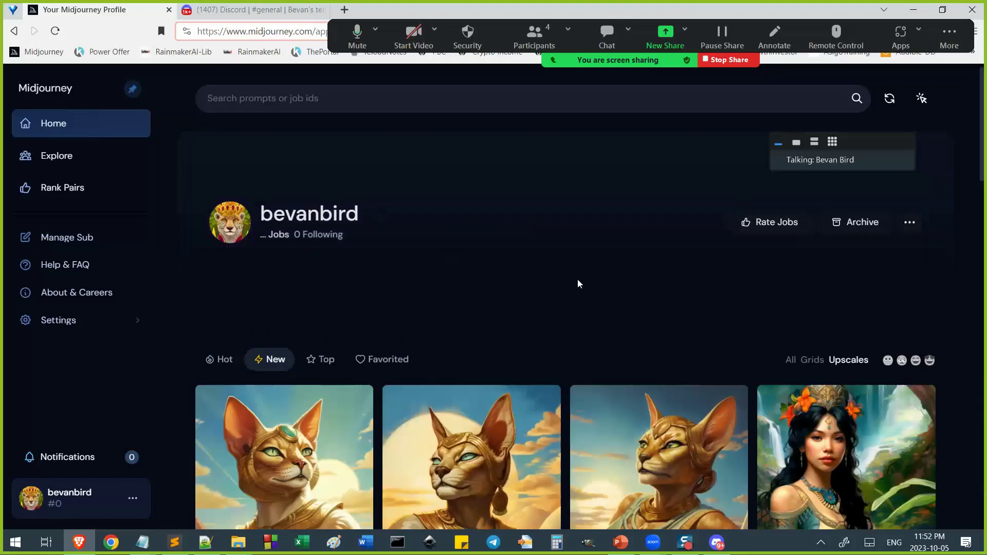
# - Check the Midjourney Bot direct messages in Discord, then return to the browser
pyautogui.click(717, 542)
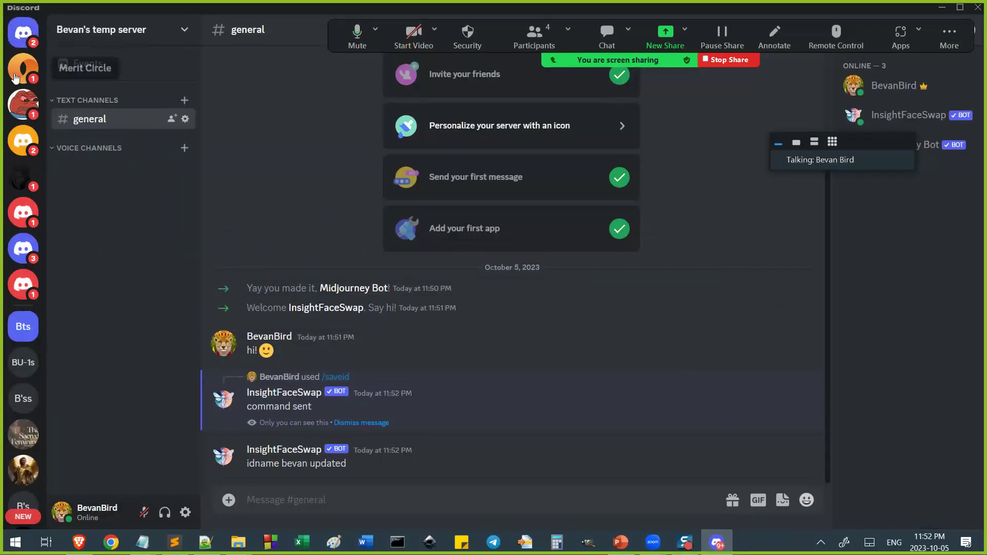
pyautogui.click(29, 37)
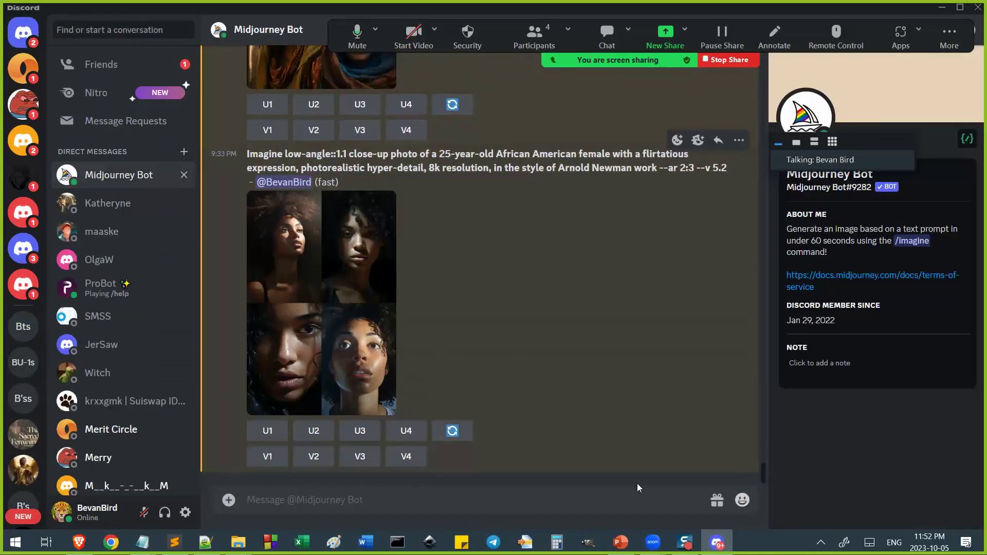
pyautogui.click(78, 542)
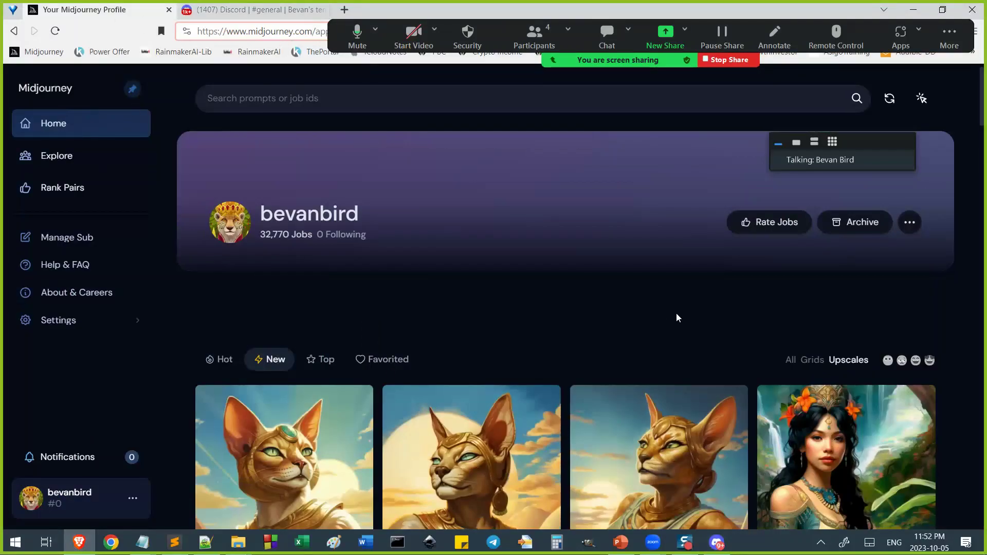
# - Search the Midjourney home gallery for 'king'
pyautogui.click(58, 125)
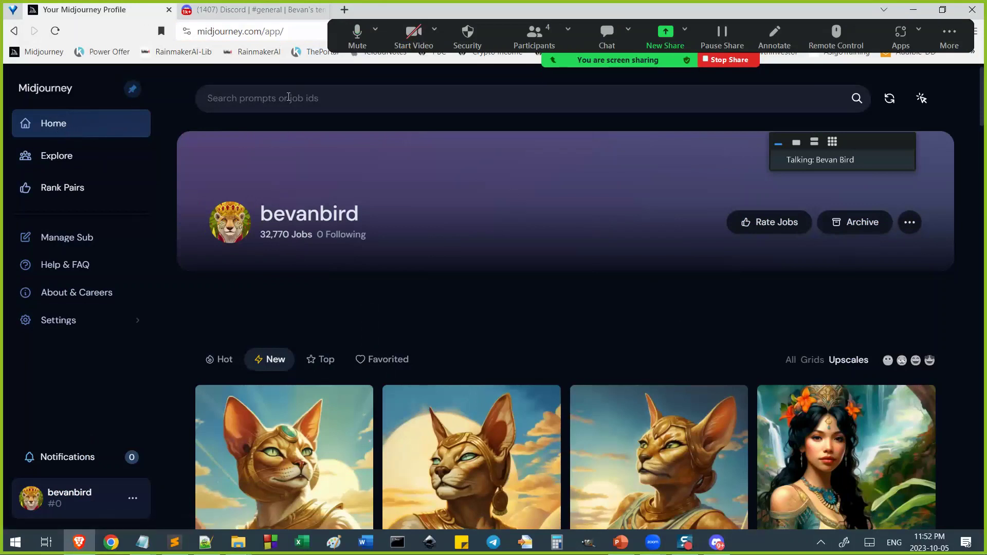
pyautogui.click(289, 97)
pyautogui.write('king')
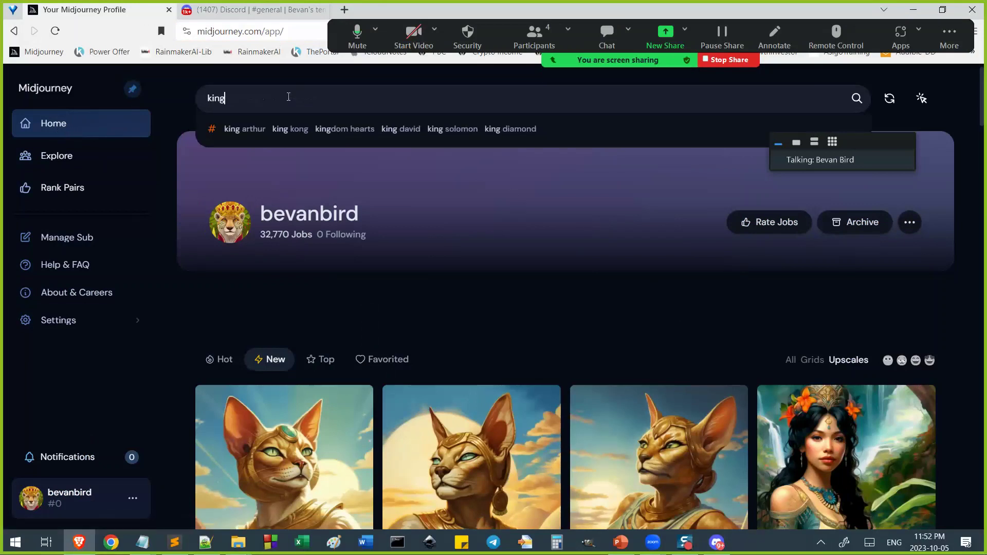
pyautogui.press('Return')
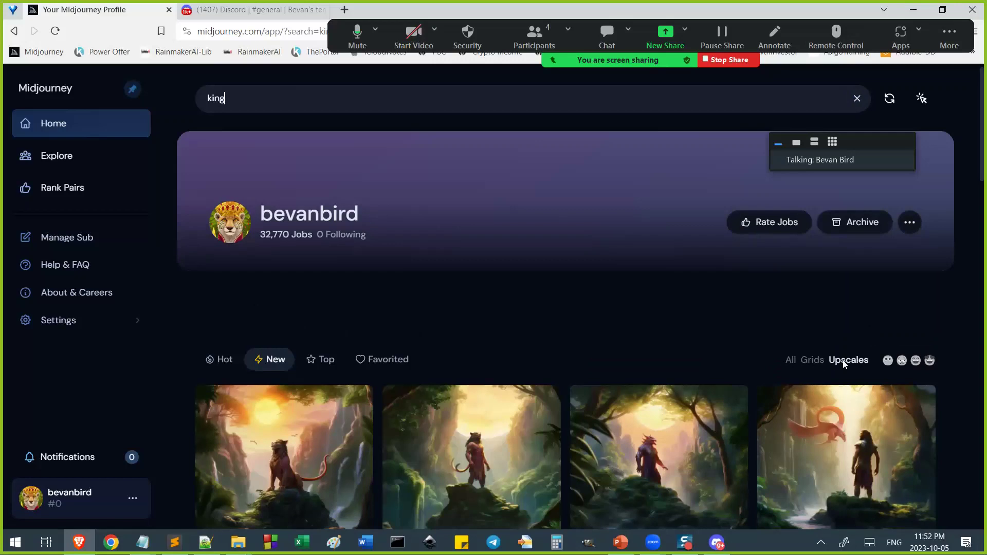
# - Scroll through the 'king' results until the King Henry VIII portraits appear
pyautogui.scroll(-2, 705, 381)
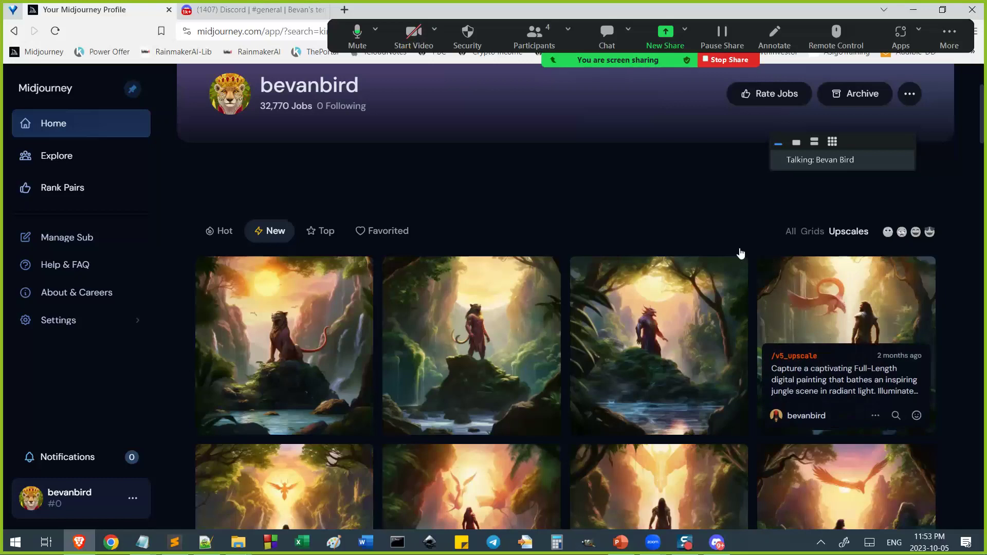
pyautogui.scroll(-6, 734, 221)
pyautogui.scroll(-15, 620, 313)
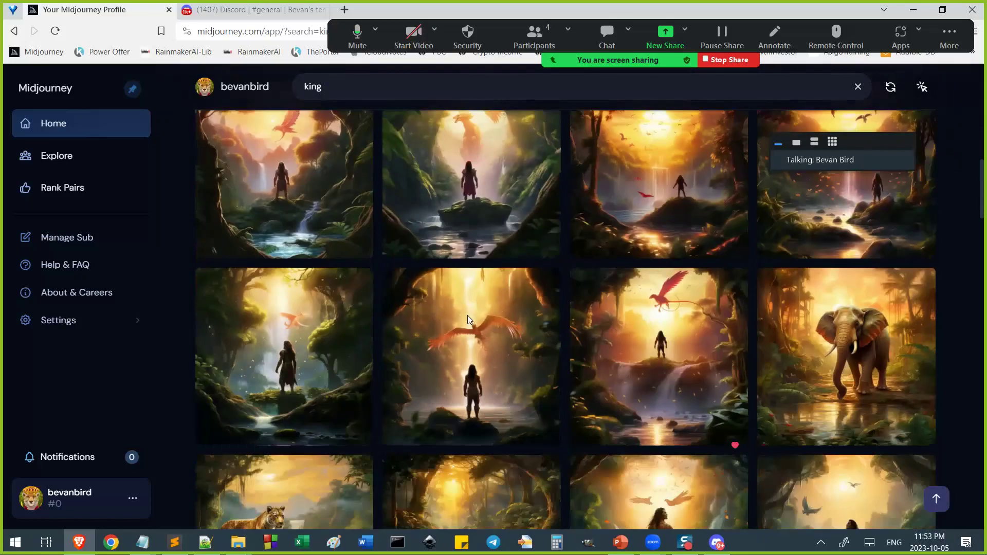
pyautogui.scroll(4, 536, 335)
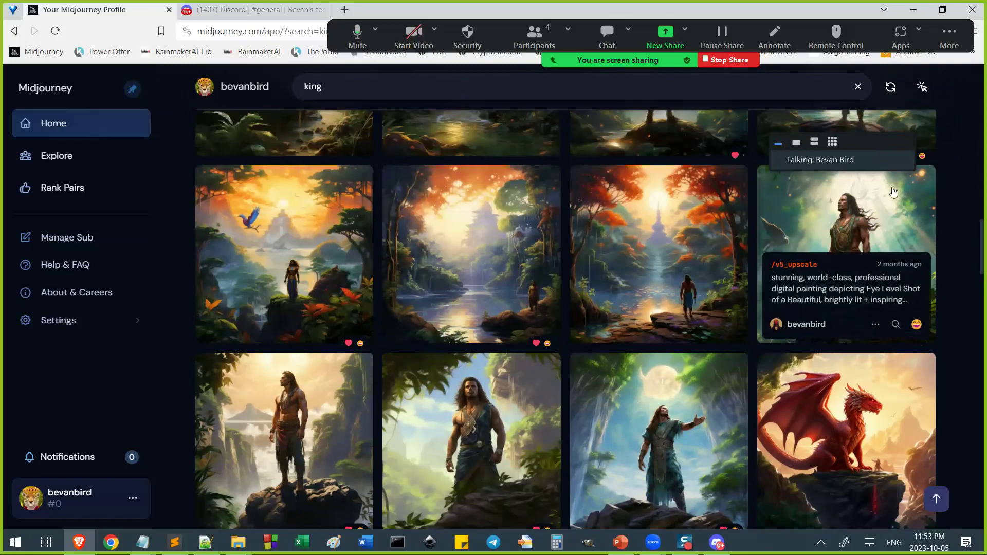
pyautogui.scroll(-5, 985, 280)
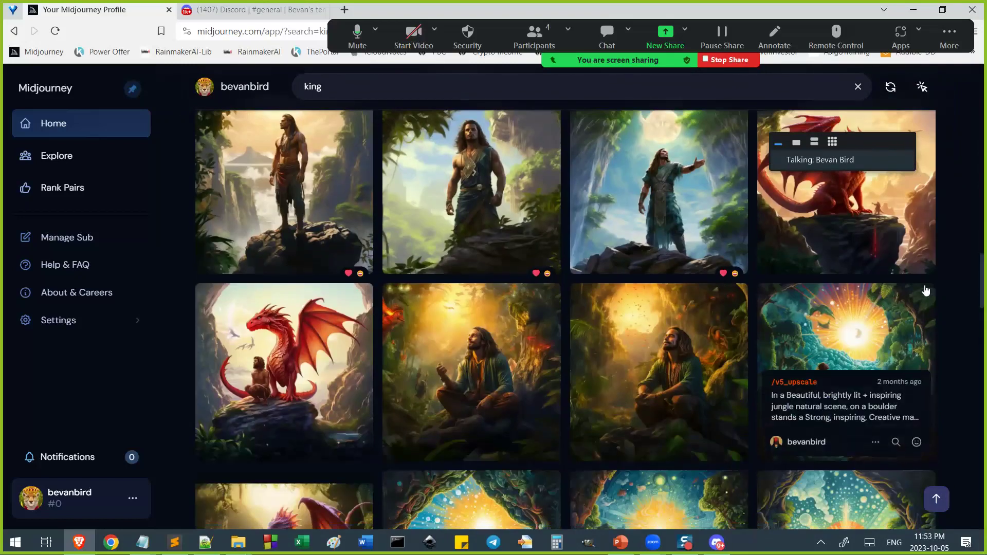
pyautogui.scroll(1, 509, 208)
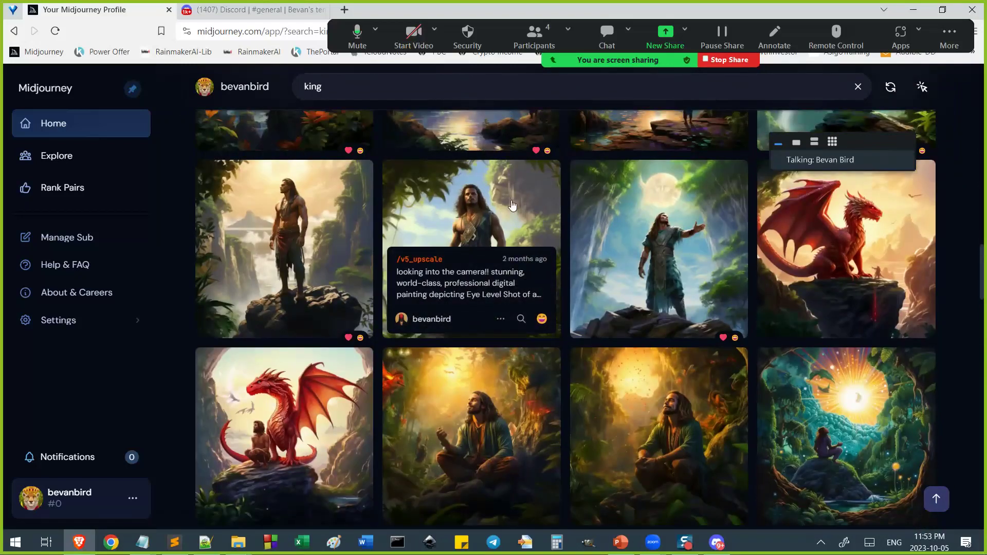
pyautogui.scroll(-3, 275, 318)
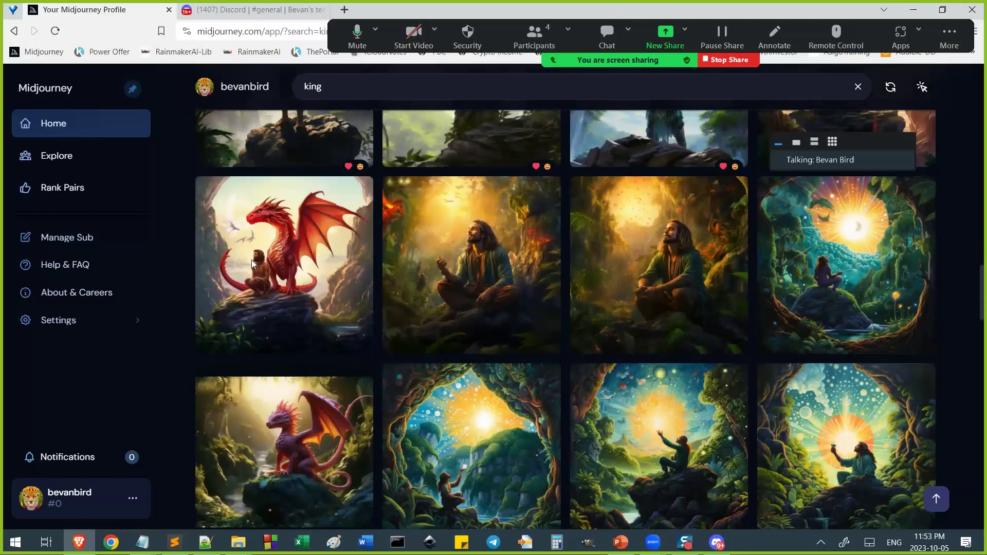
pyautogui.scroll(-3, 275, 317)
pyautogui.scroll(-3, 276, 317)
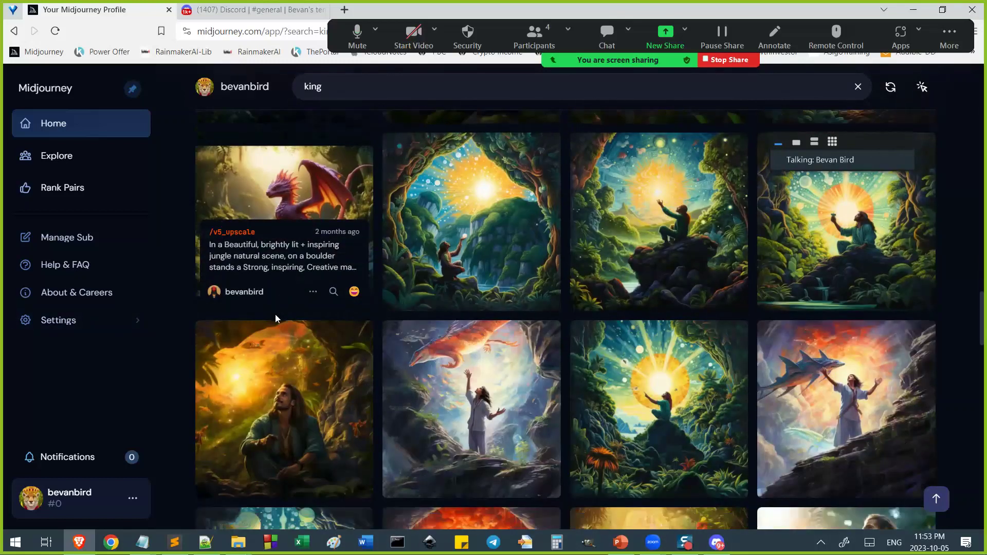
pyautogui.scroll(-1, 276, 317)
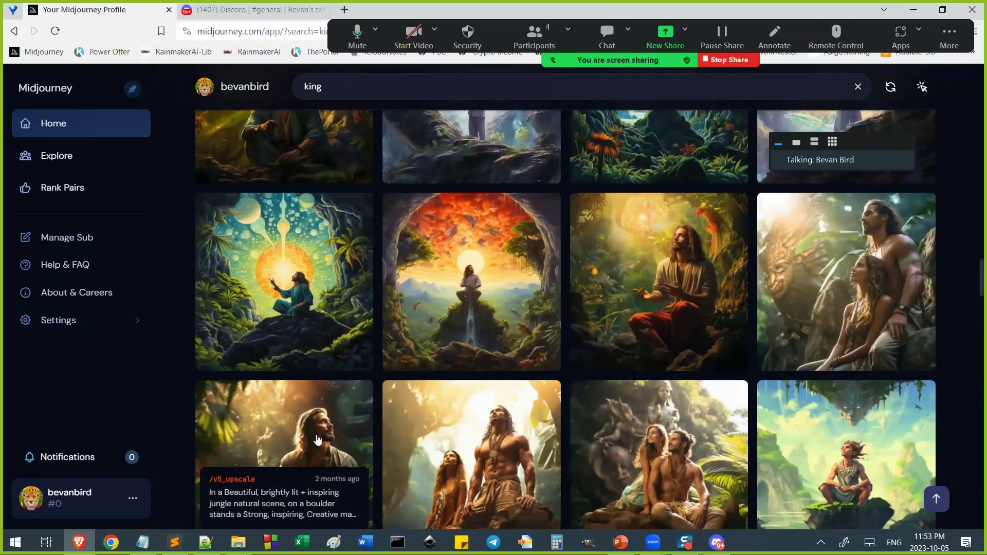
pyautogui.scroll(-3, 307, 291)
pyautogui.scroll(-2, 311, 256)
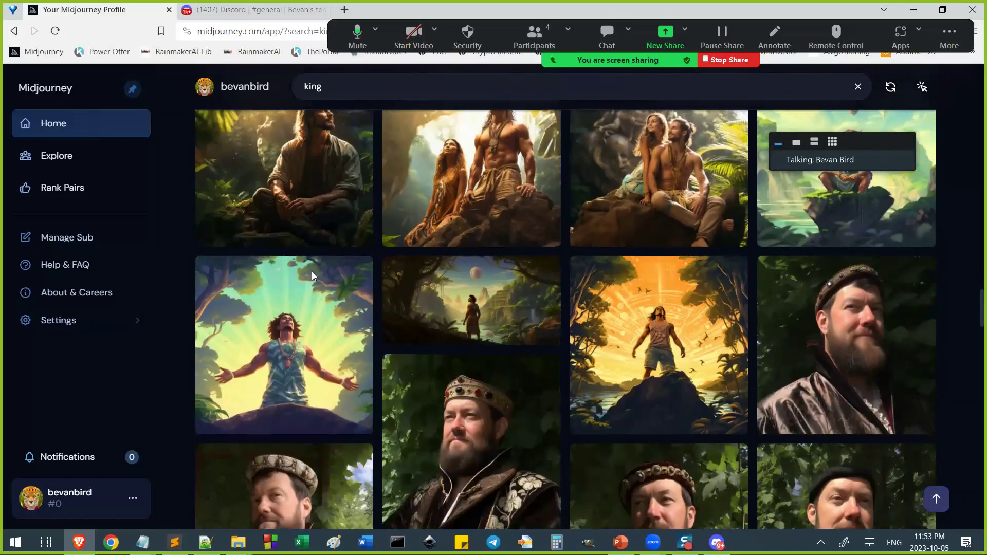
pyautogui.scroll(-2, 316, 233)
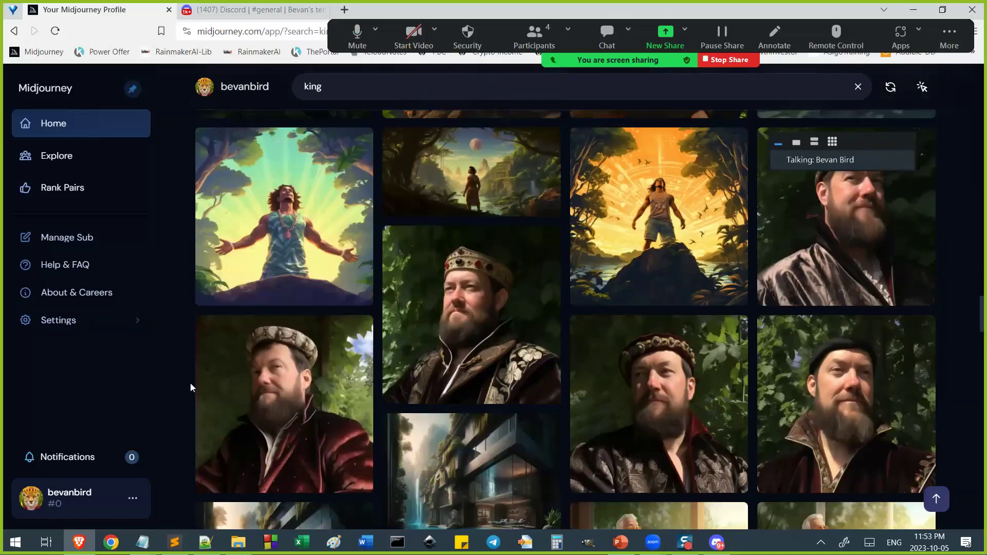
pyautogui.scroll(-2, 546, 329)
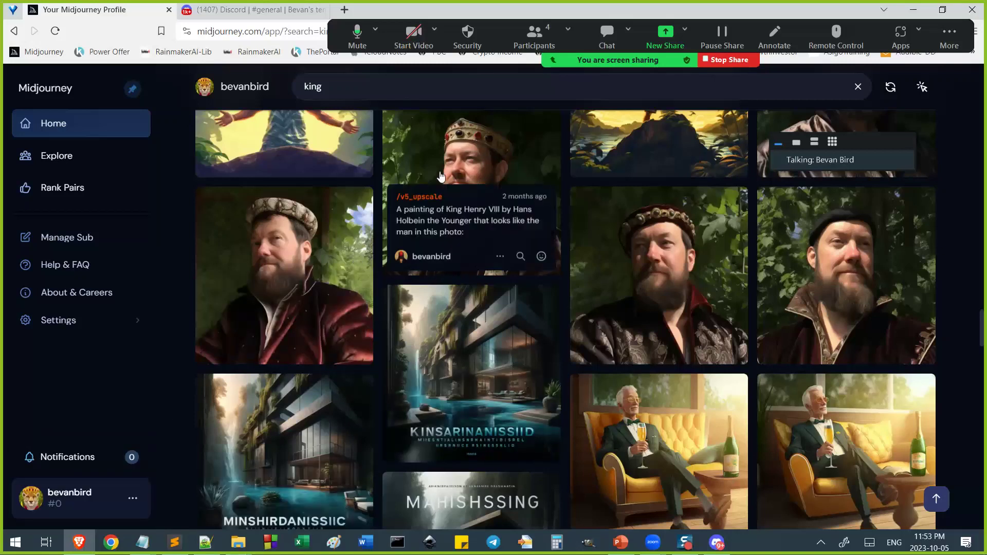
# - Copy the Job ID of a King Henry VIII portrait via its ... menu, then return to Discord
pyautogui.click(700, 231)
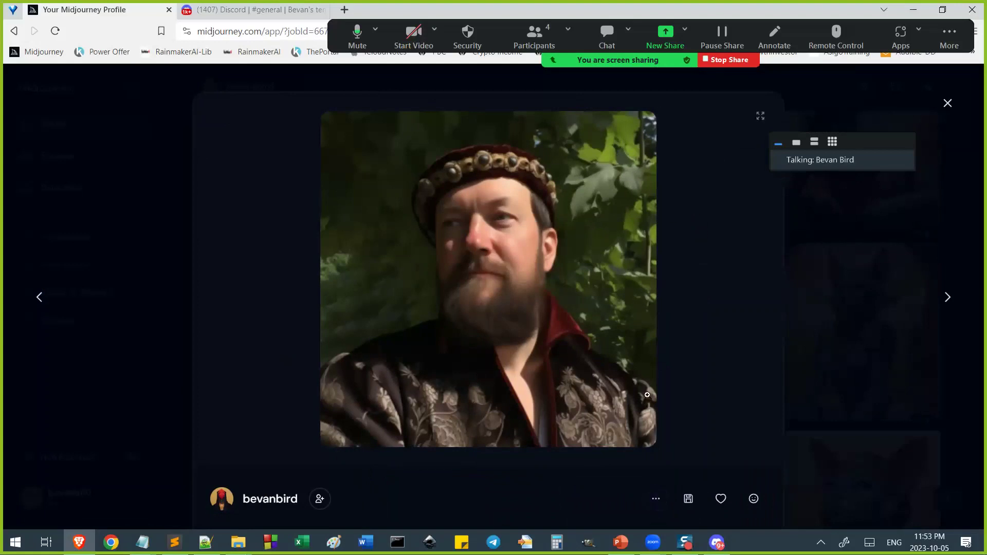
pyautogui.click(655, 501)
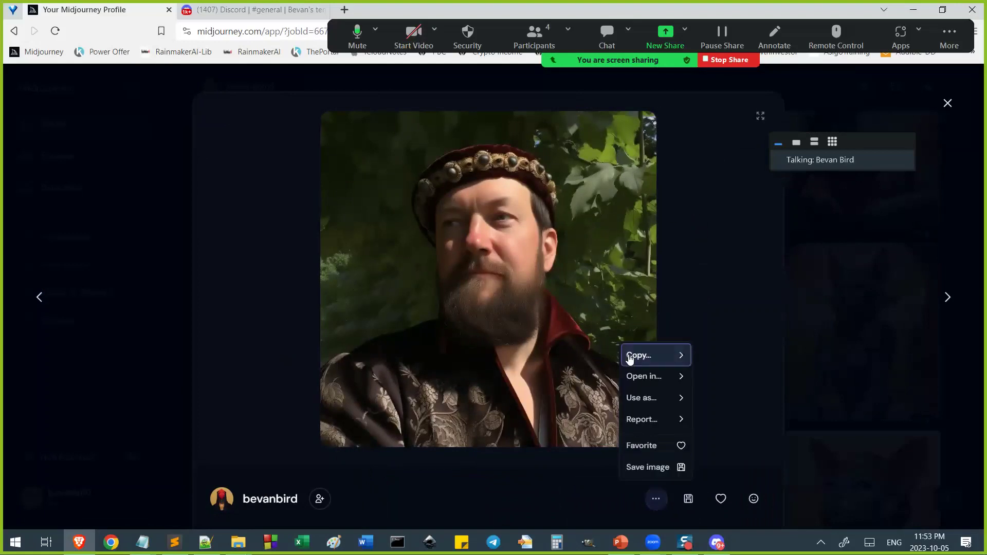
pyautogui.moveTo(637, 354)
pyautogui.click(720, 338)
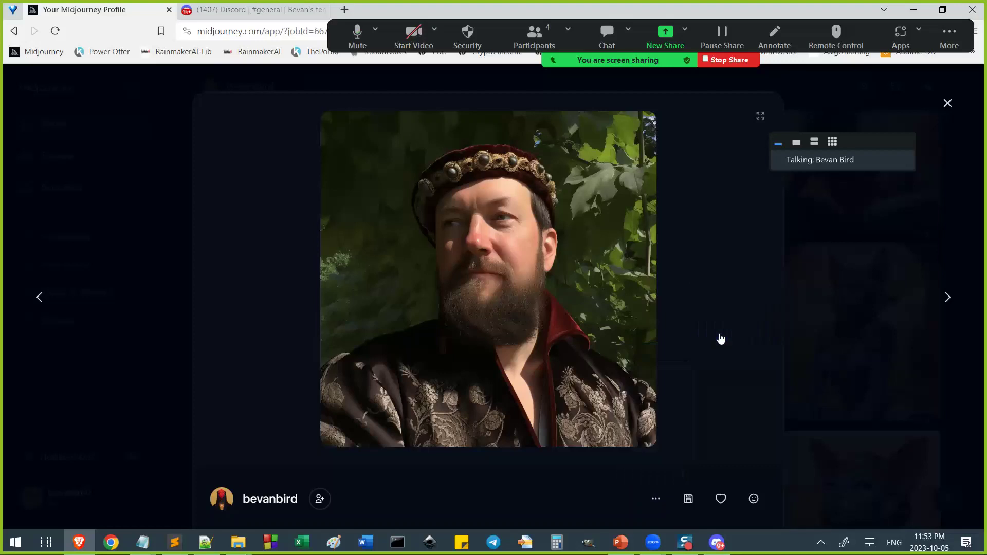
pyautogui.click(728, 544)
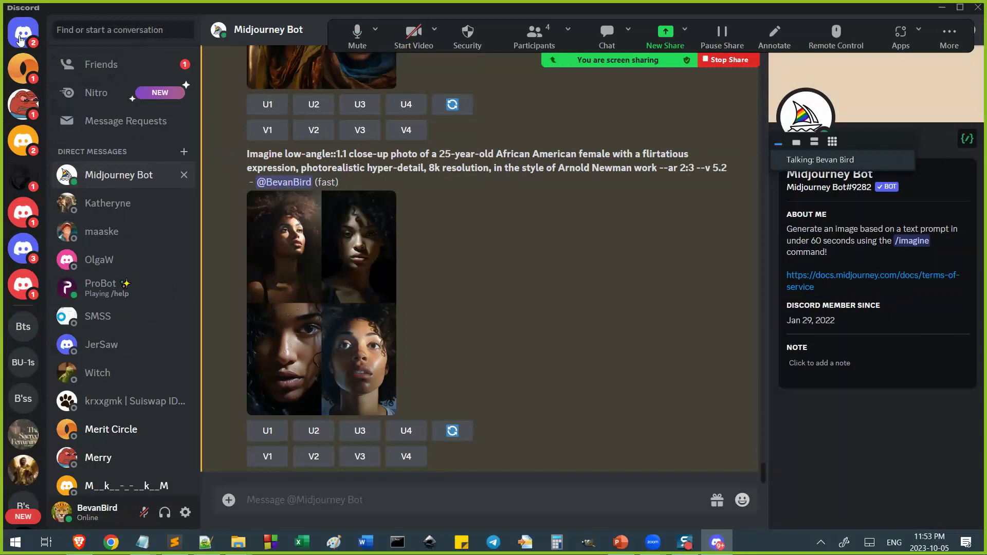
# - Post the King Henry VIII portrait in the Bts server's general channel using /show with the pasted job ID
pyautogui.click(23, 333)
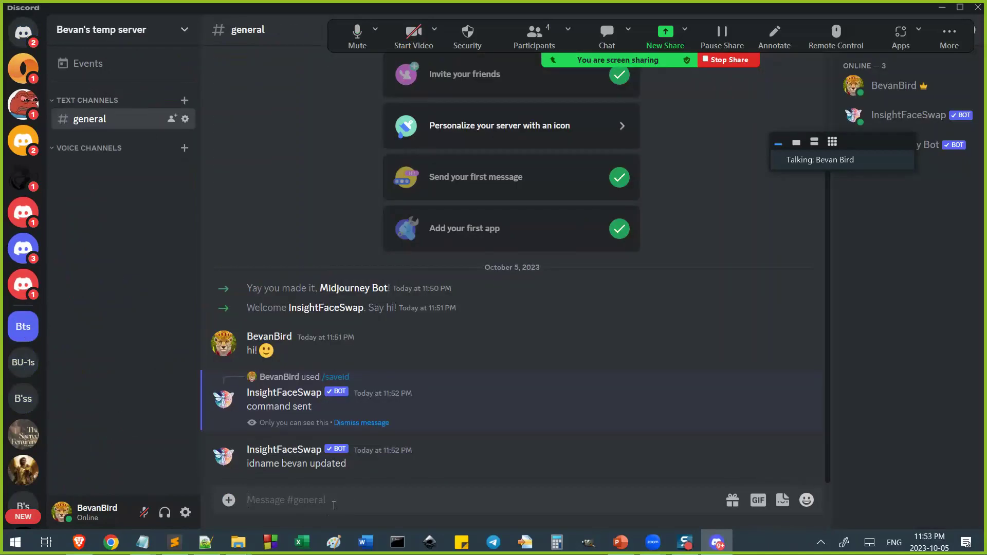
pyautogui.write('/show')
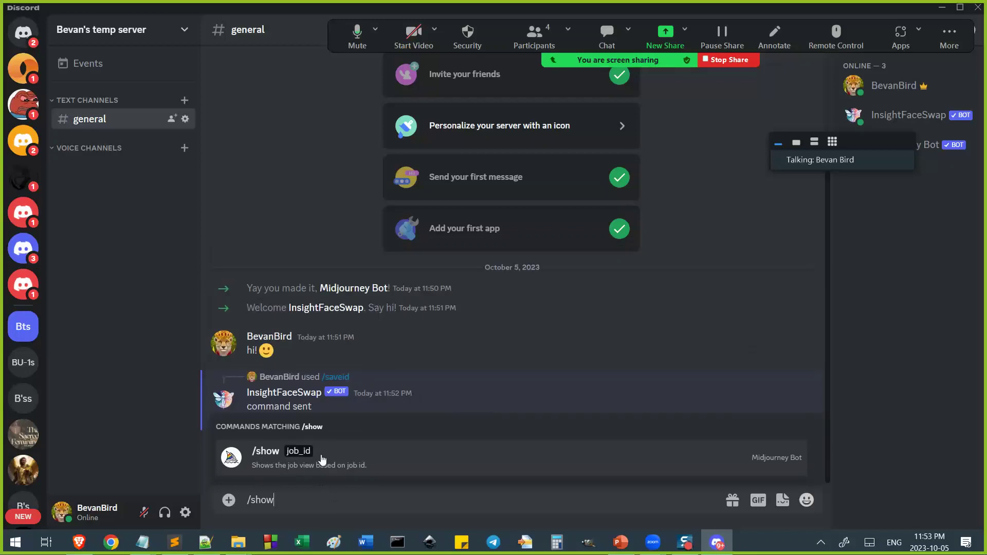
pyautogui.click(288, 459)
pyautogui.hotkey('ctrl', 'v')
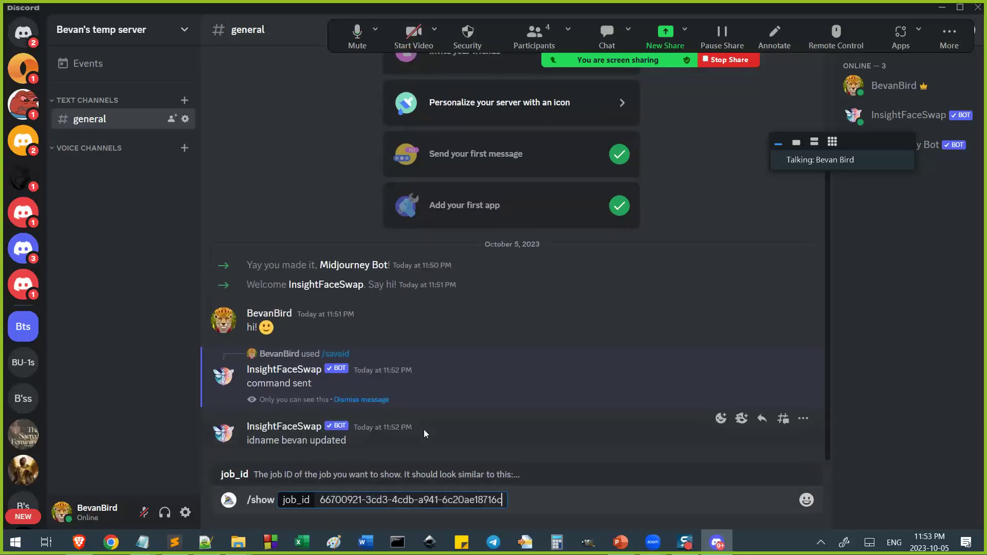
pyautogui.press('Return')
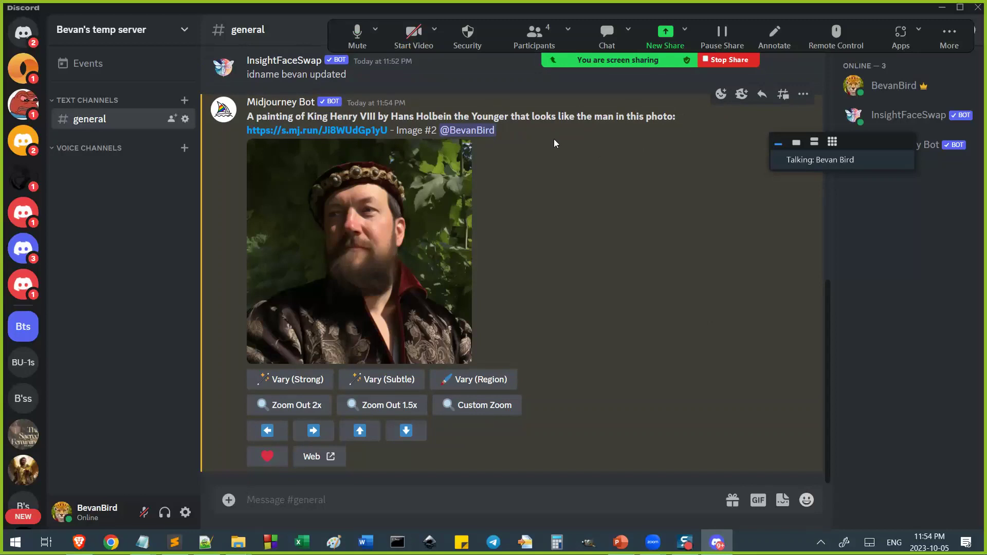
# - Inspect the King Henry VIII portrait, then face-swap it with INSwapper using the saved face
pyautogui.click(369, 218)
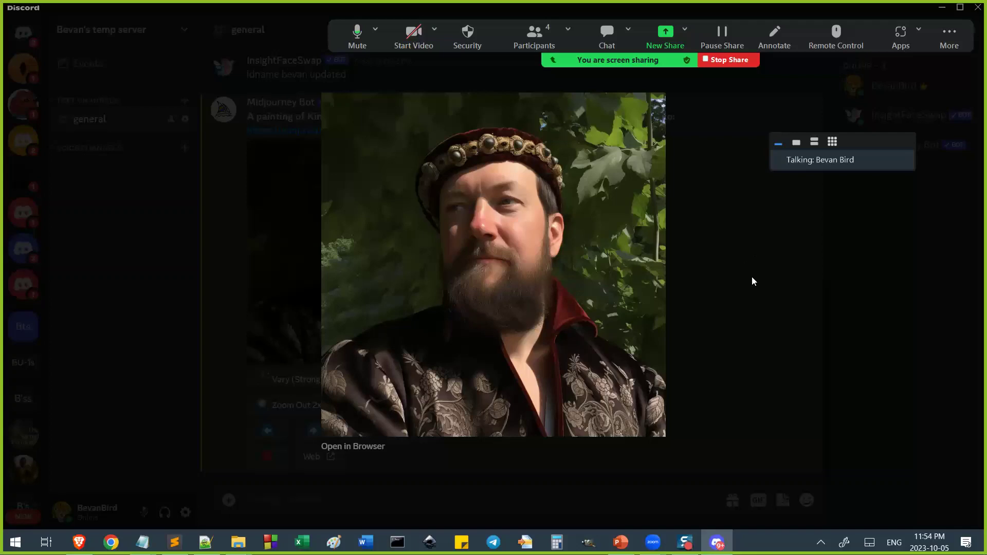
pyautogui.click(743, 273)
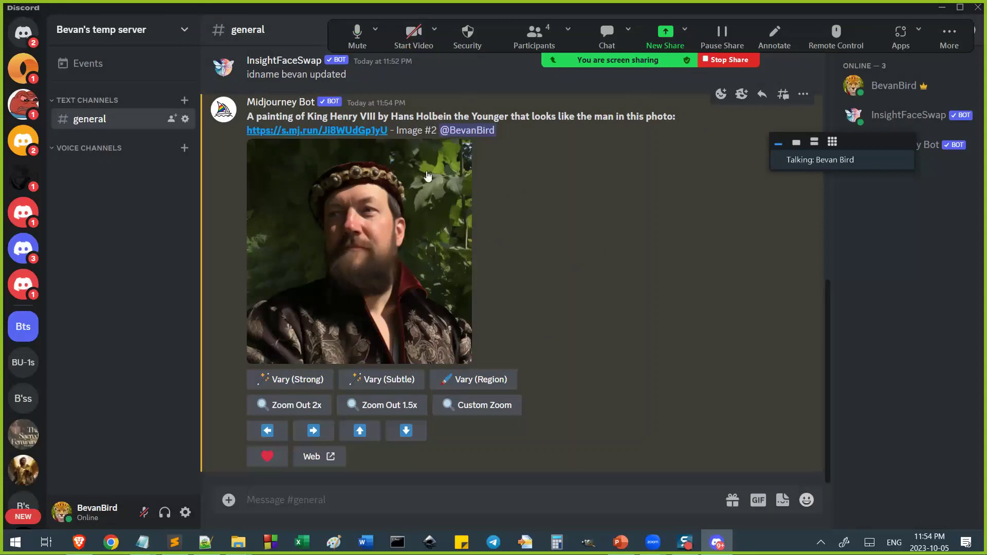
pyautogui.rightClick(434, 191)
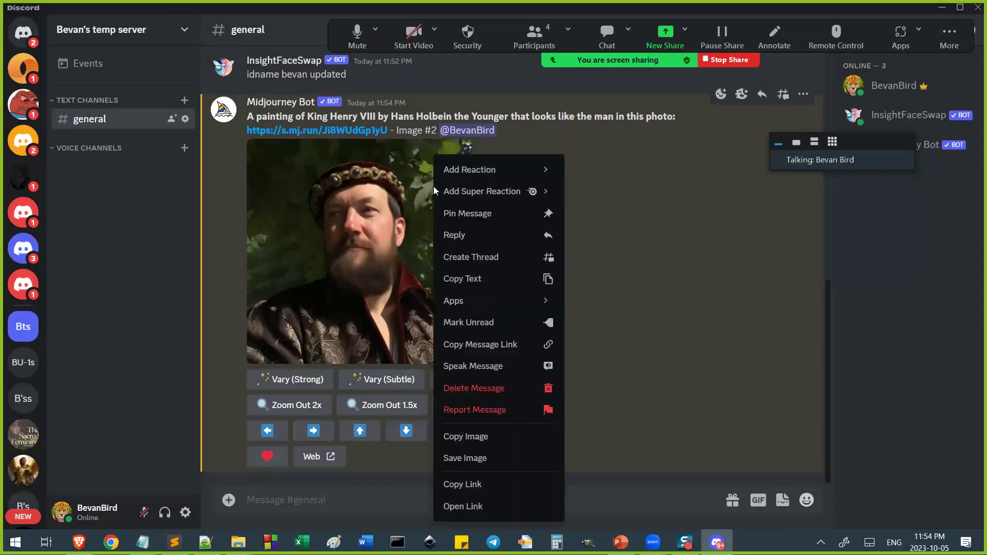
pyautogui.moveTo(507, 306)
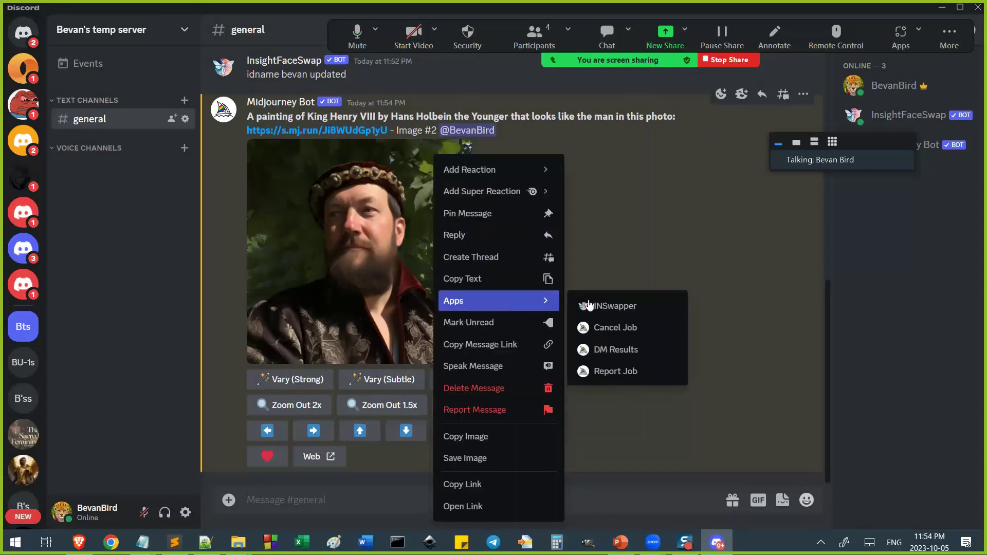
pyautogui.click(664, 310)
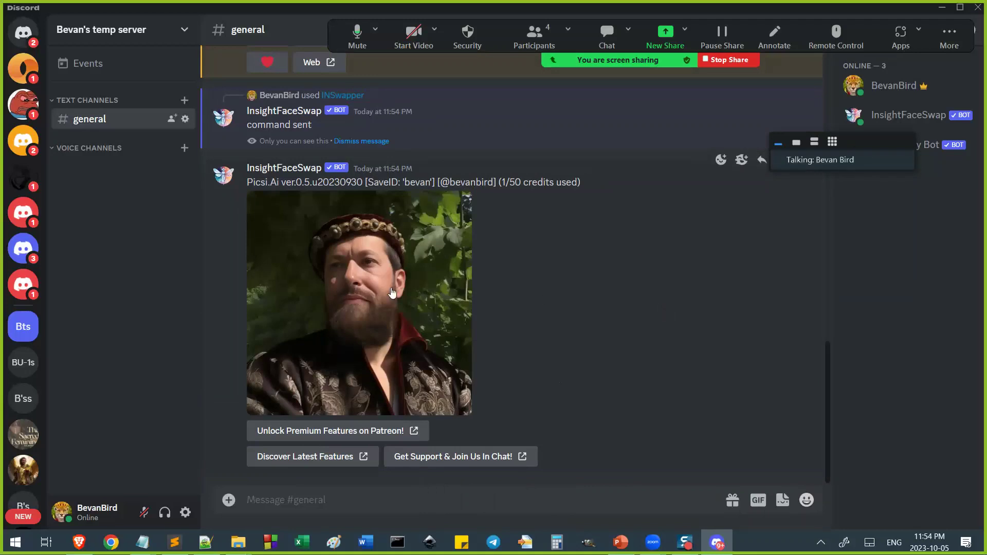
# - Run INSwapper again on the resulting face-swapped portrait
pyautogui.rightClick(430, 271)
pyautogui.moveTo(463, 301)
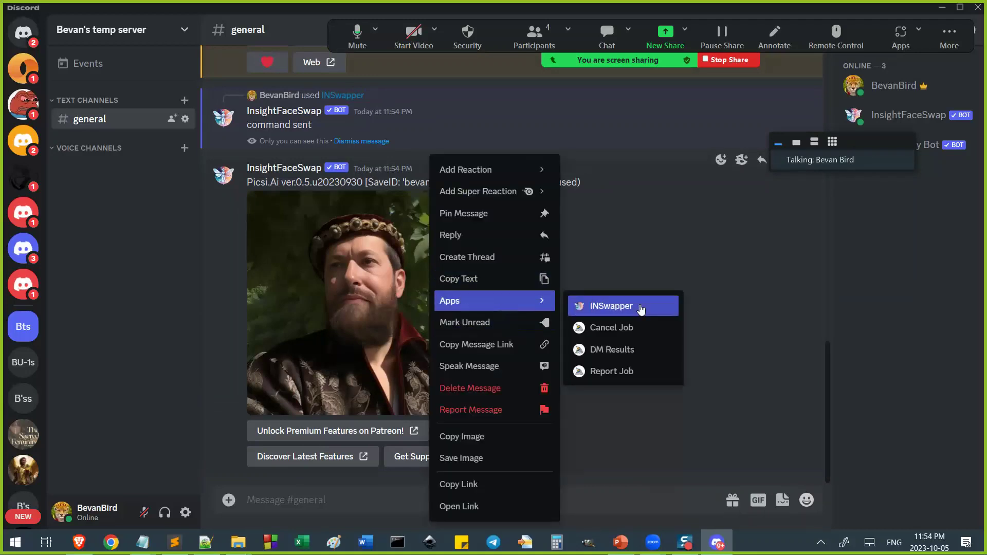
pyautogui.click(606, 305)
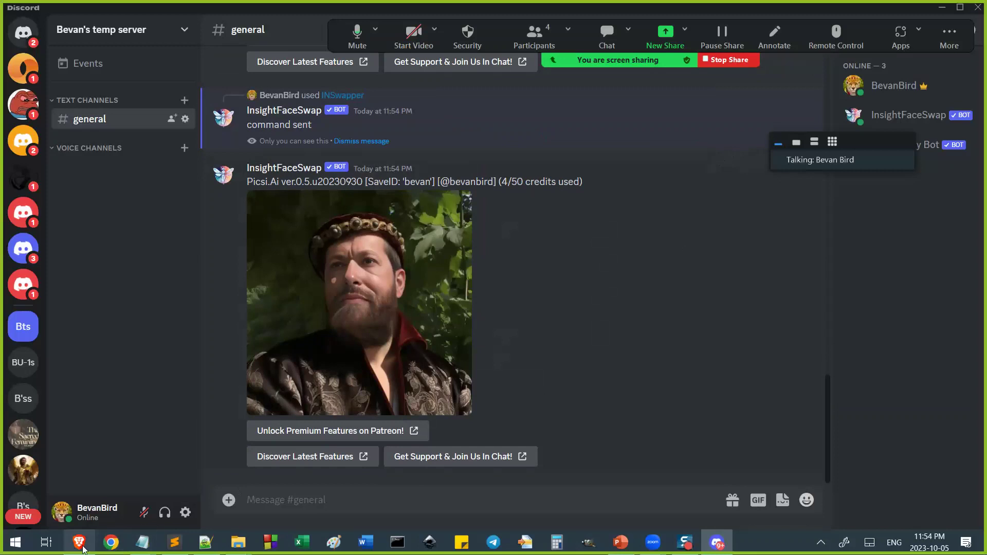
# - Scroll the chat and enlarge the first face-swapped portrait for a close look
pyautogui.scroll(1, 416, 292)
pyautogui.scroll(4, 489, 360)
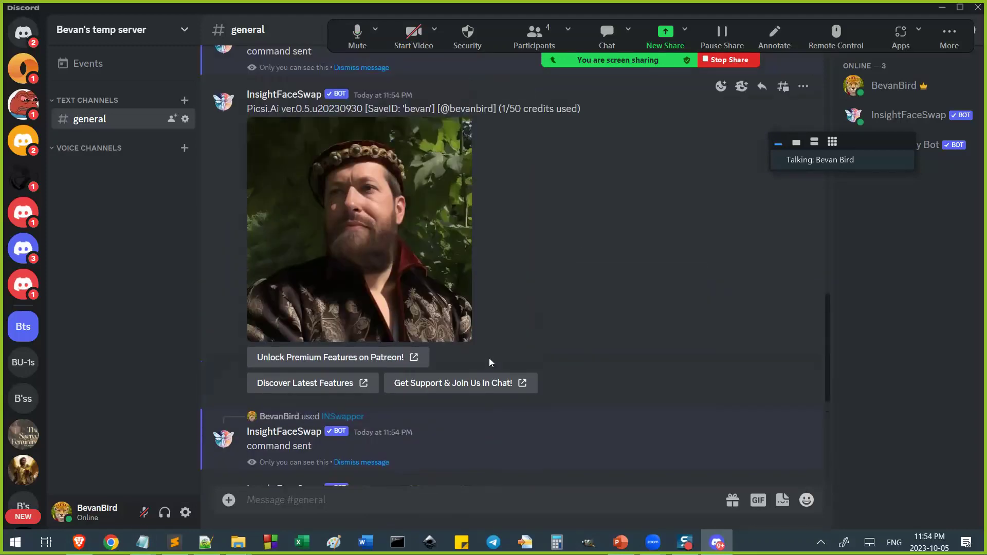
pyautogui.scroll(-4, 489, 362)
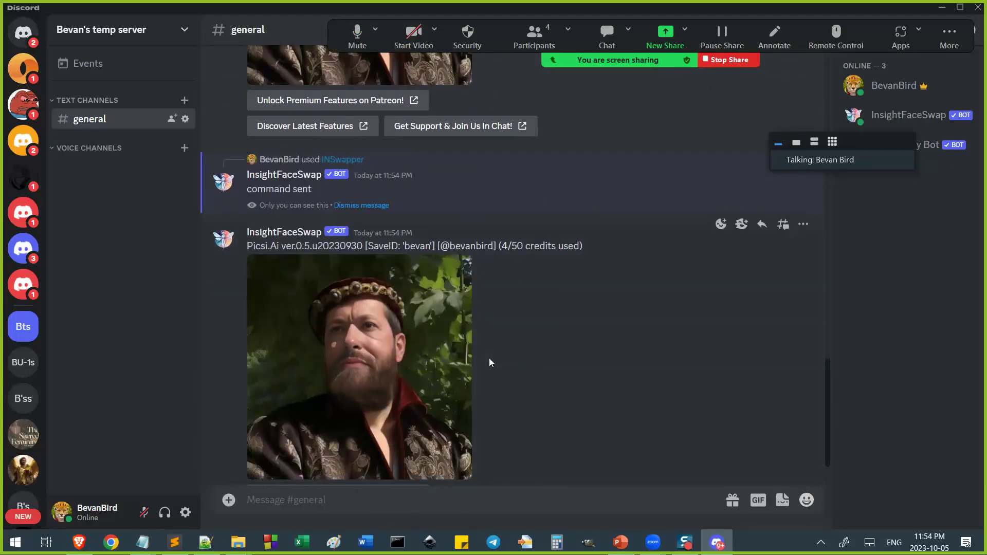
pyautogui.scroll(1, 488, 358)
pyautogui.scroll(-4, 489, 357)
pyautogui.scroll(4, 379, 406)
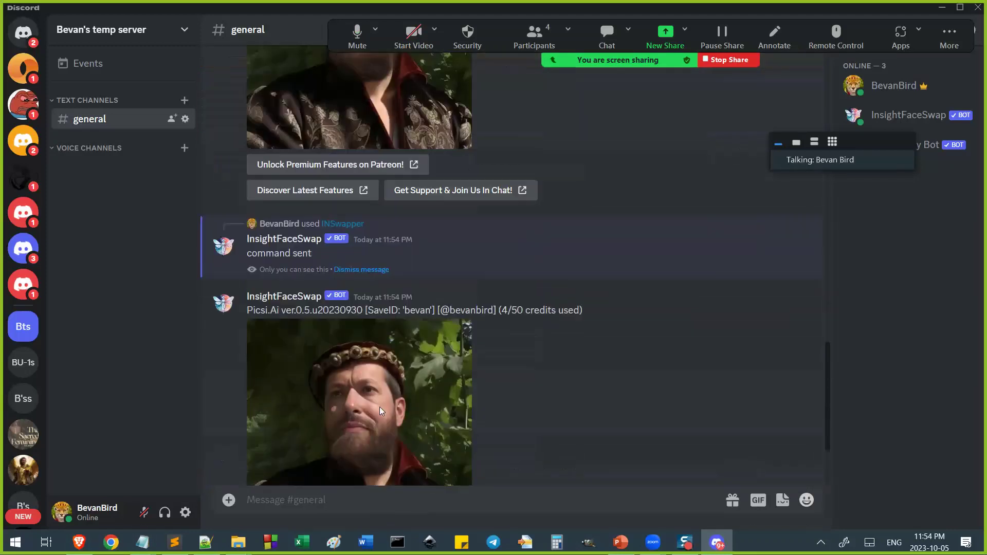
pyautogui.click(361, 392)
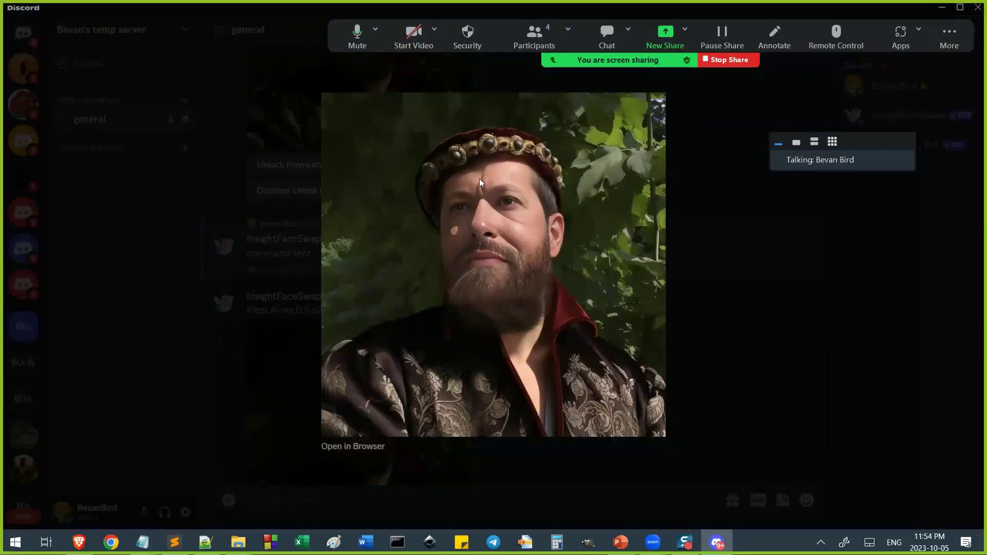
pyautogui.click(704, 309)
# - Enlarge the other face-swapped portrait to compare it
pyautogui.scroll(3, 389, 329)
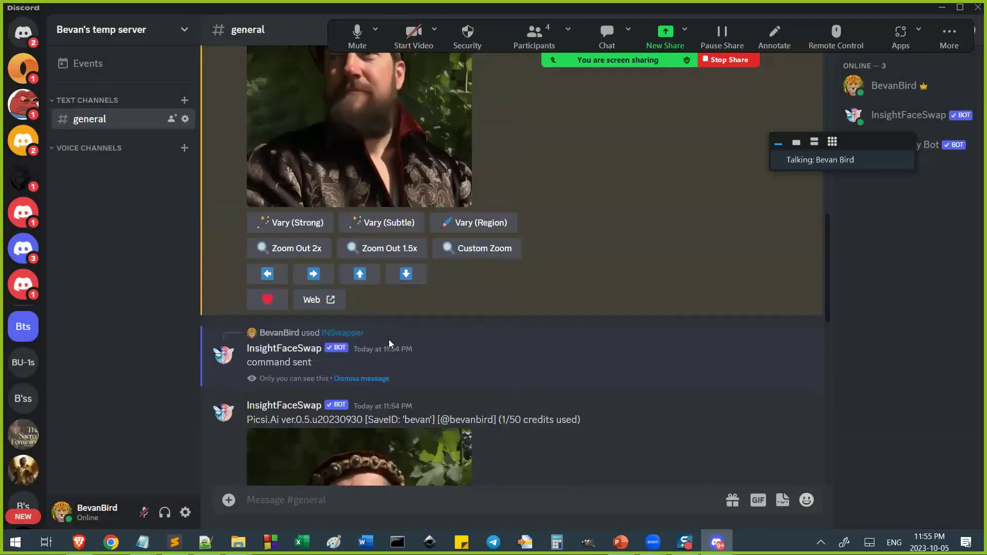
pyautogui.scroll(-5, 388, 339)
pyautogui.click(384, 304)
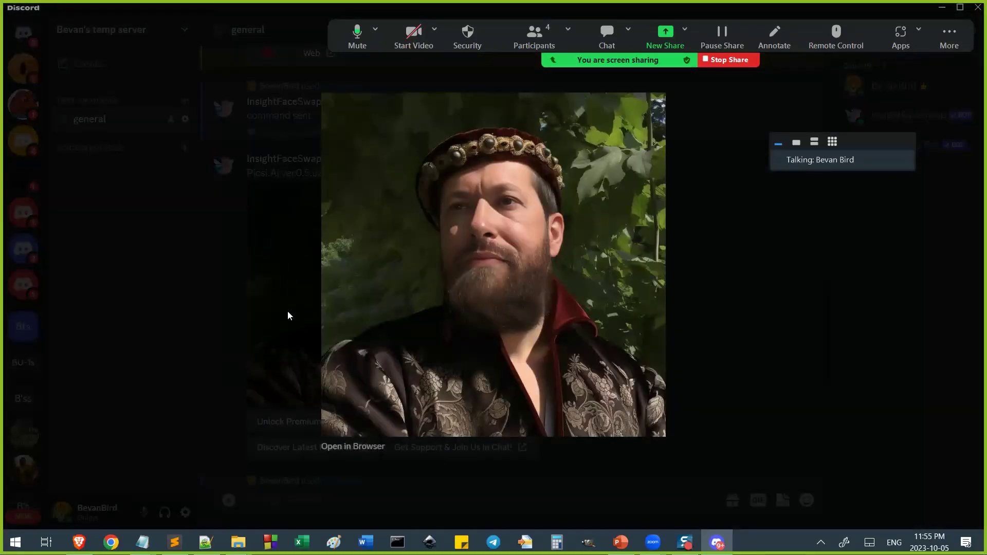
pyautogui.click(284, 293)
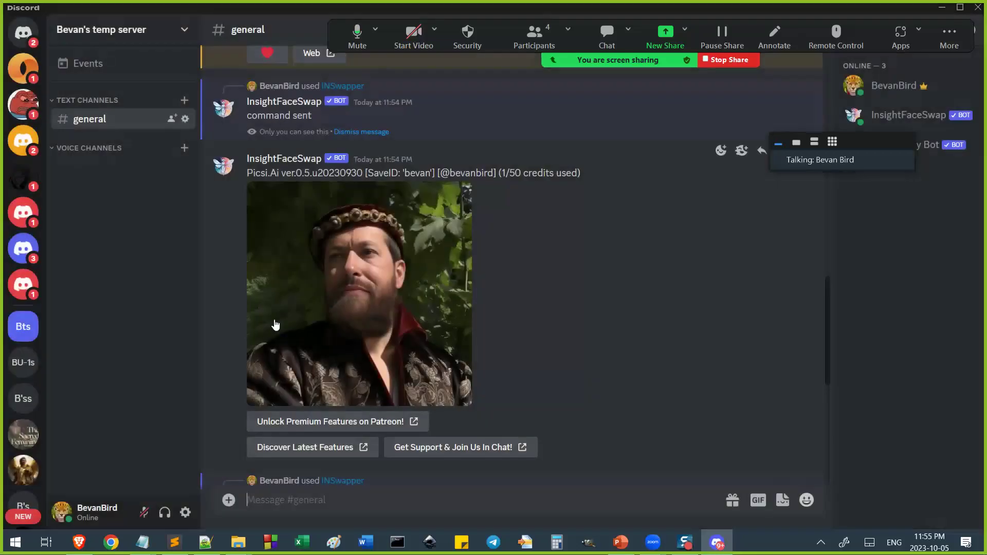
# - Discard a stray /savid command and switch to the other server's general channel
pyautogui.scroll(-6, 279, 321)
pyautogui.scroll(-2, 278, 325)
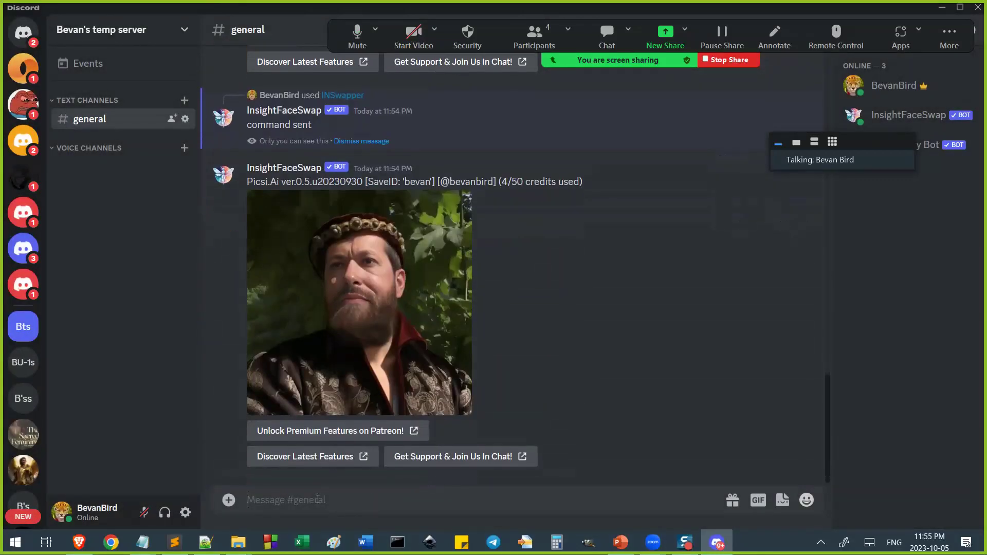
pyautogui.write('/savid')
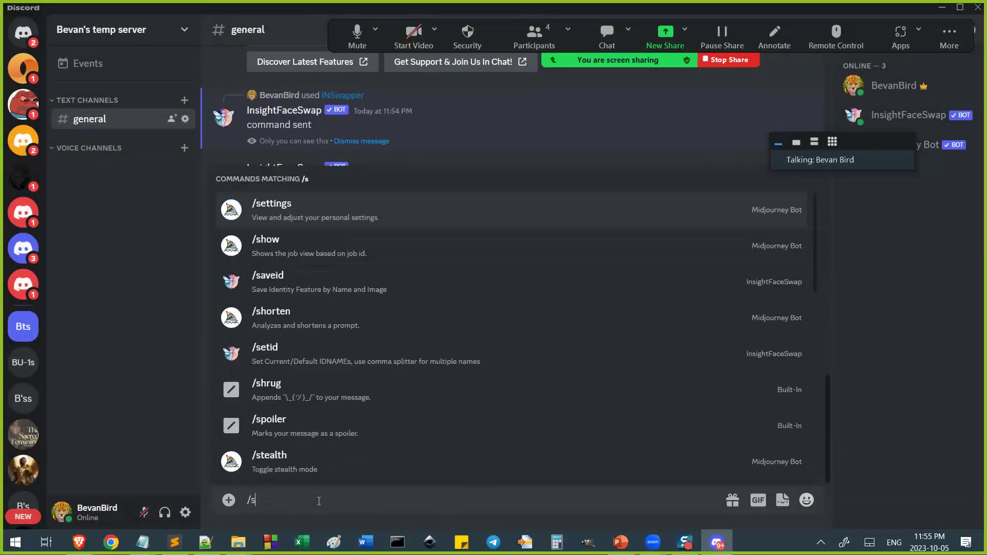
pyautogui.press('BackSpace')
pyautogui.press('BackSpace')
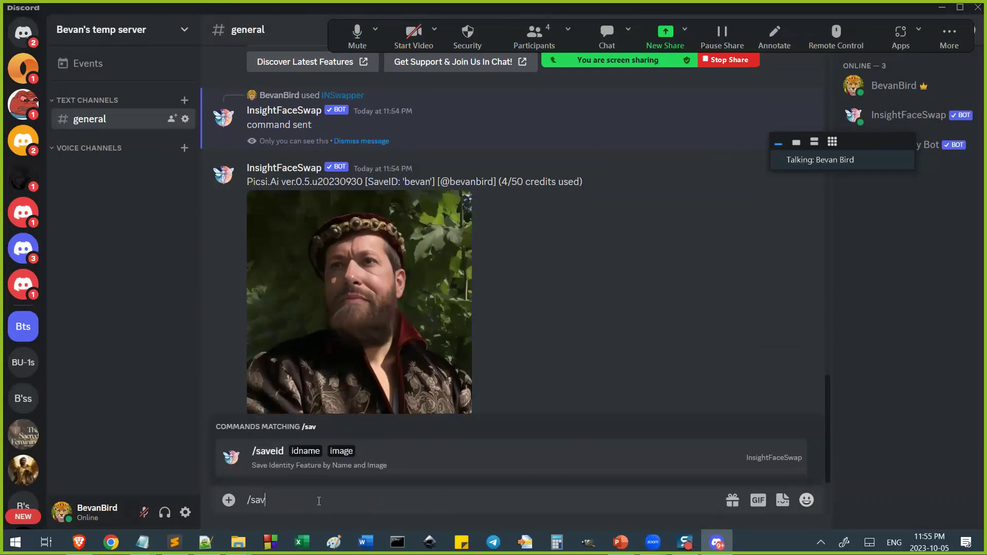
pyautogui.click(29, 440)
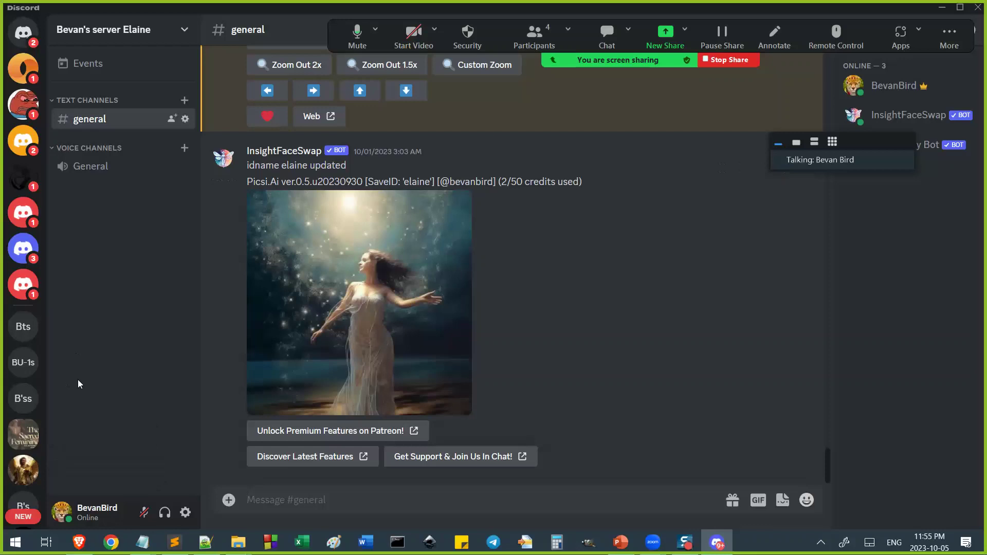
# - Scroll up and enlarge the Midjourney elephant princess painting to inspect it
pyautogui.scroll(5, 632, 337)
pyautogui.scroll(10, 631, 337)
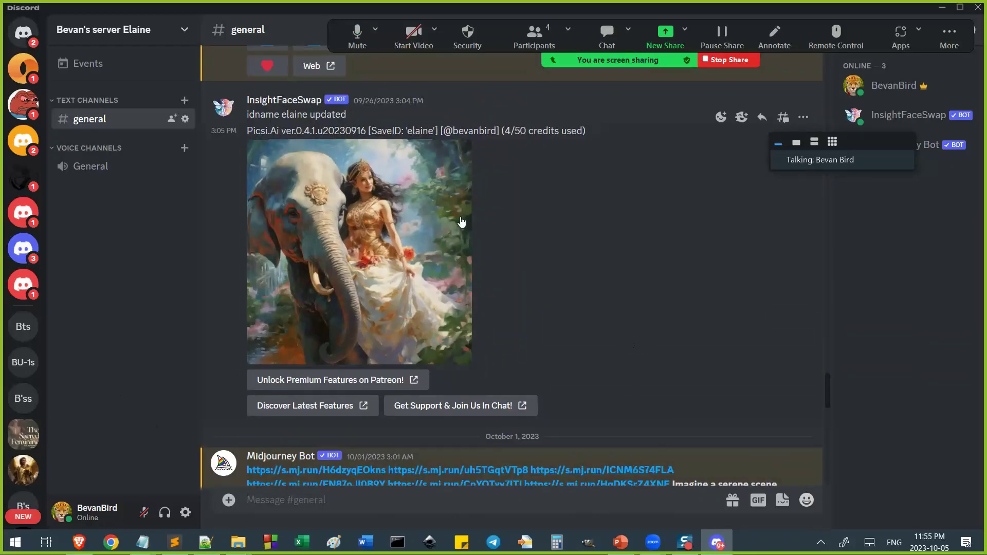
pyautogui.scroll(1, 373, 240)
pyautogui.scroll(2, 373, 238)
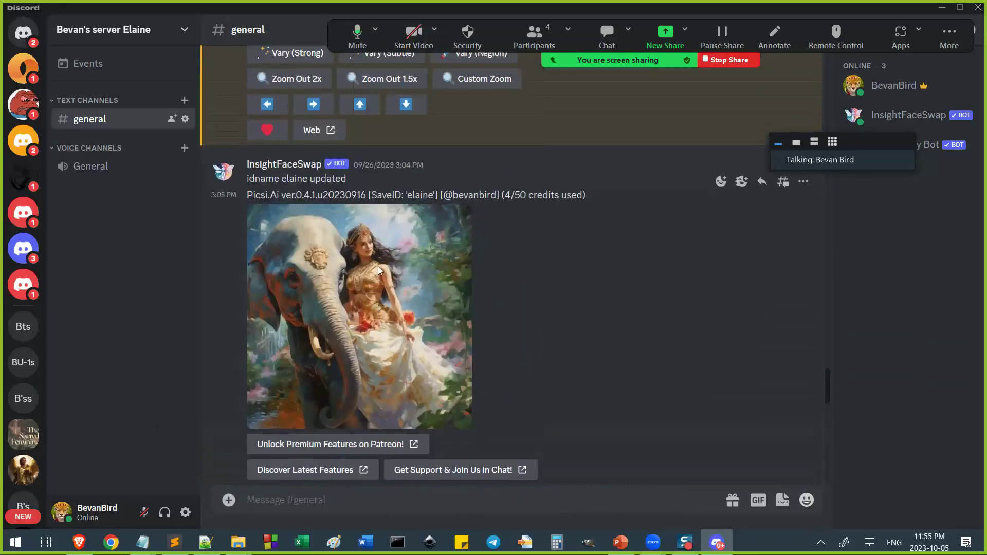
pyautogui.click(378, 266)
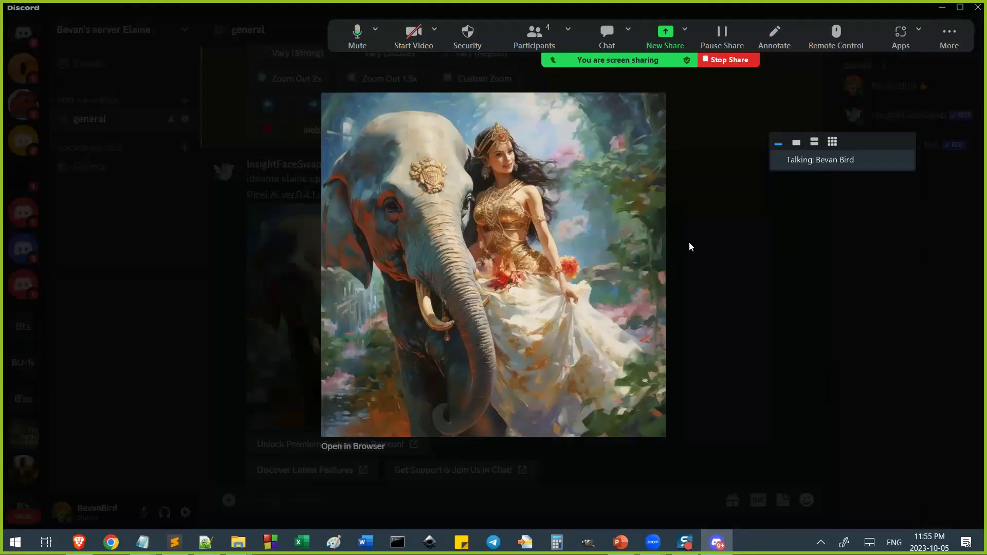
pyautogui.click(674, 251)
pyautogui.scroll(6, 445, 307)
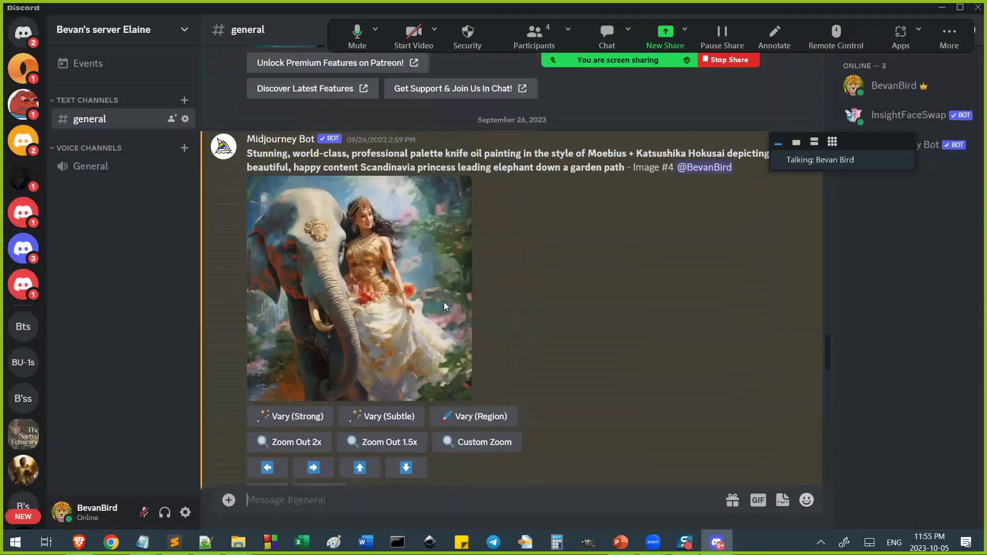
pyautogui.click(373, 241)
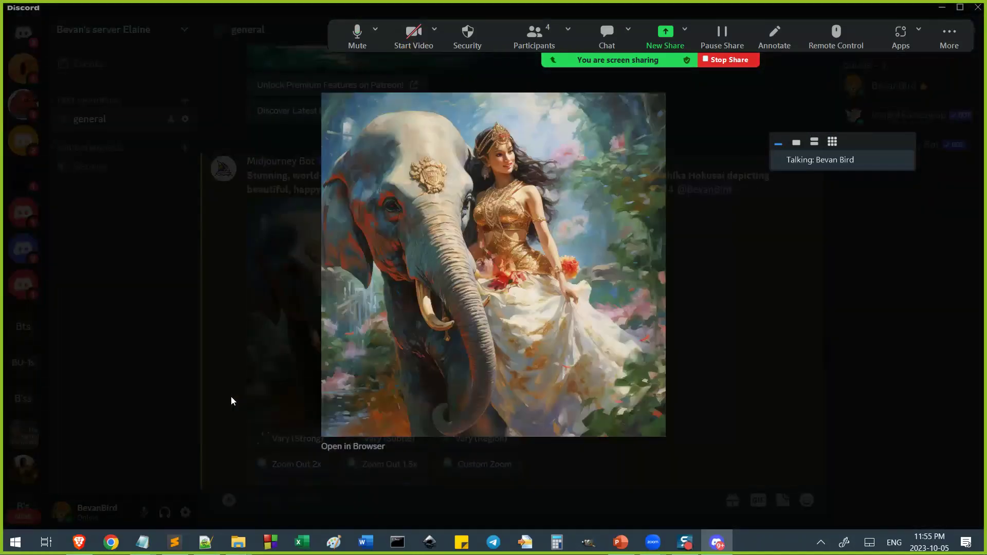
pyautogui.click(247, 332)
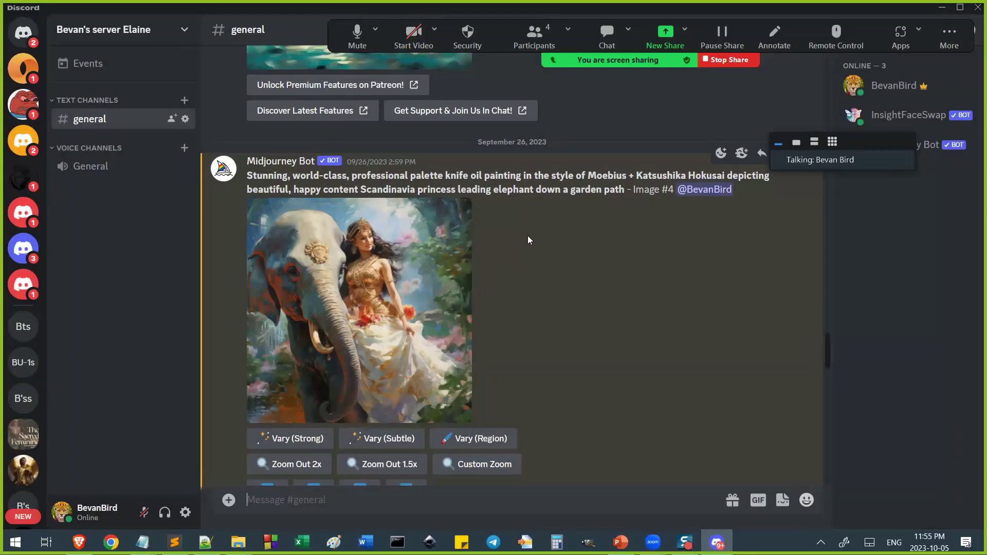
# - Face-swap the elephant painting with INSwapper using the saved 'bevan' face and preview the result
pyautogui.rightClick(461, 253)
pyautogui.moveTo(545, 303)
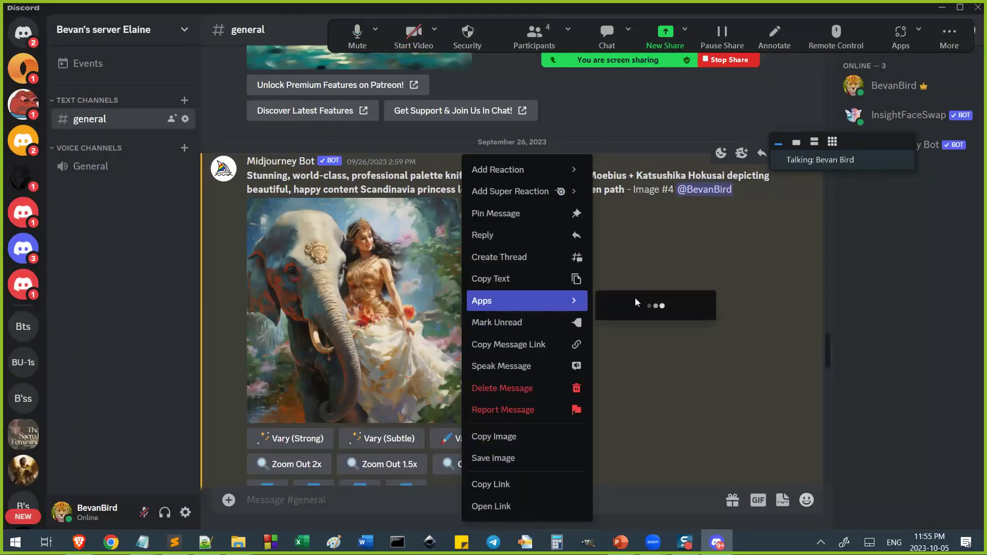
pyautogui.click(651, 303)
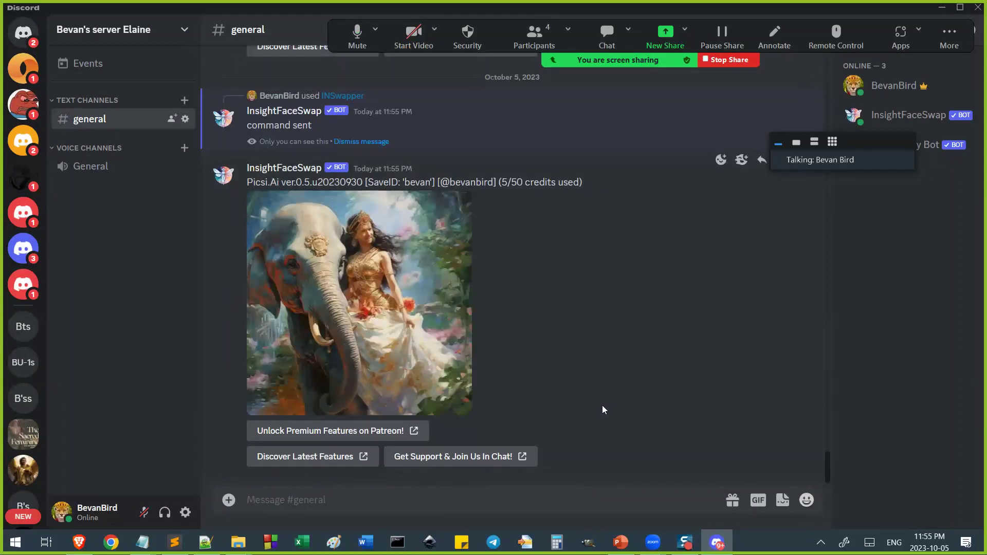
pyautogui.click(405, 284)
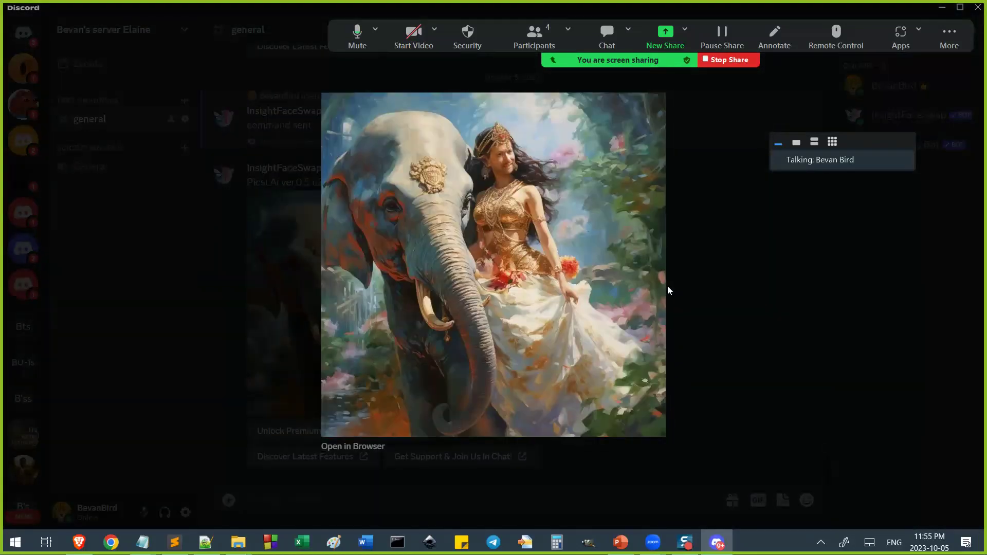
pyautogui.click(841, 352)
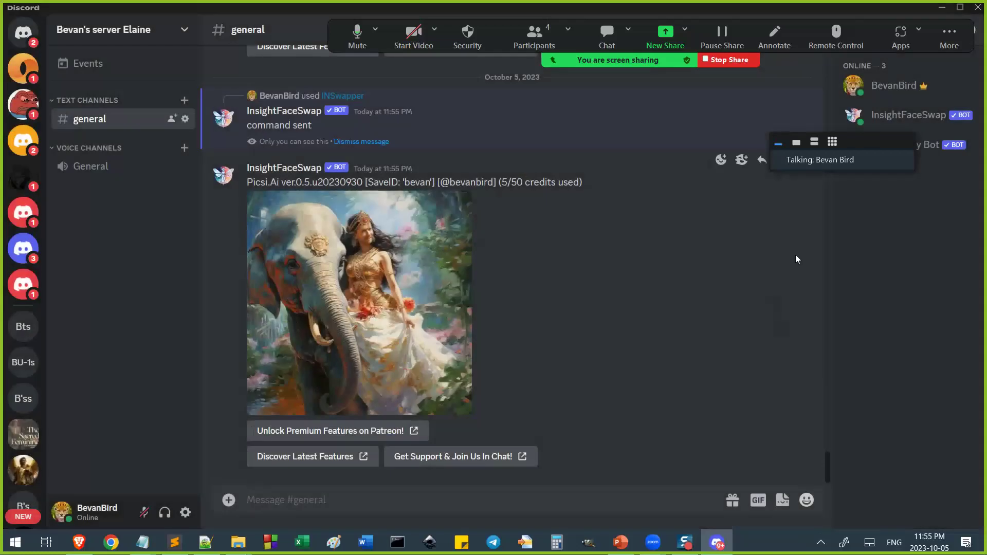
pyautogui.scroll(2, 663, 216)
# - Delete the face-swapped elephant message and minimise Discord to reveal the Midjourney page
pyautogui.scroll(2, 677, 230)
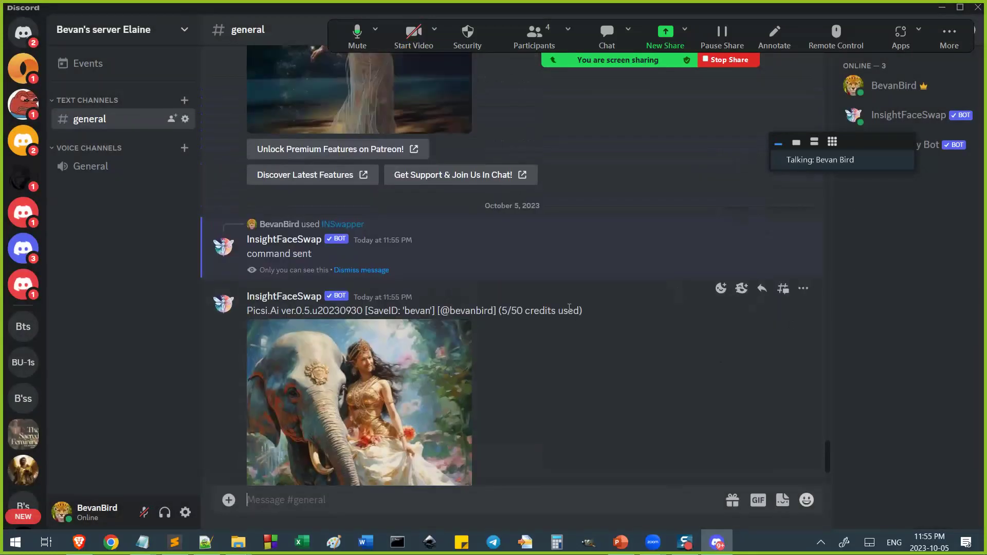
pyautogui.click(803, 287)
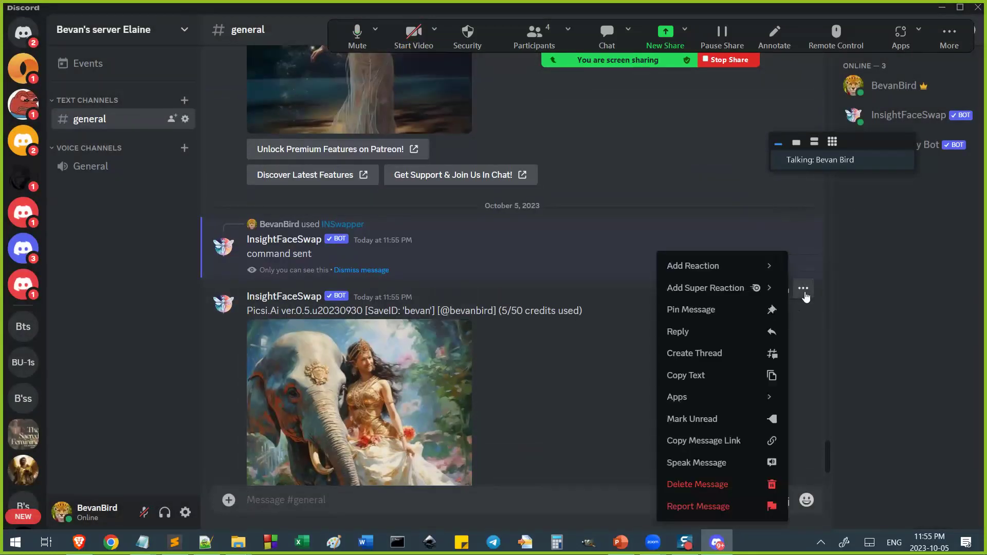
pyautogui.click(707, 495)
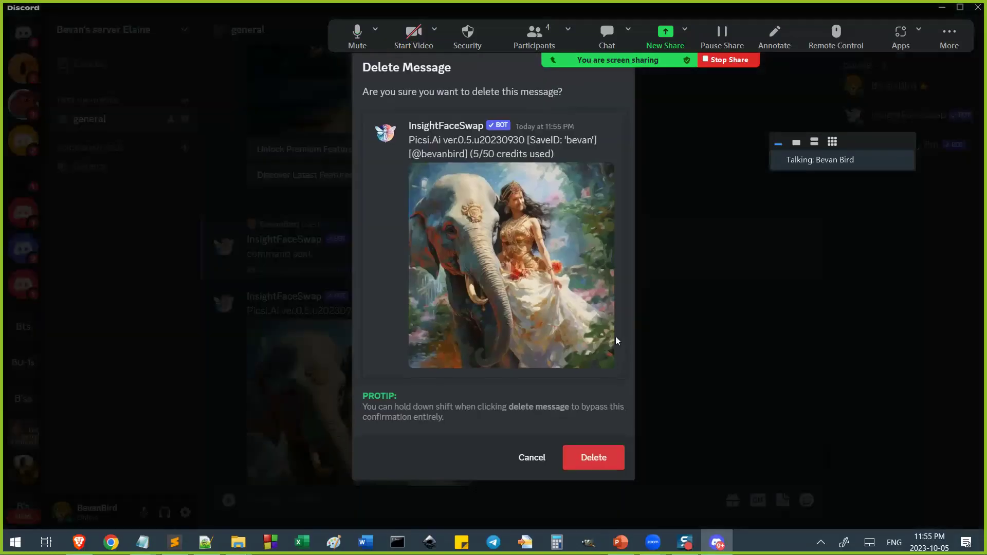
pyautogui.click(604, 455)
pyautogui.click(717, 542)
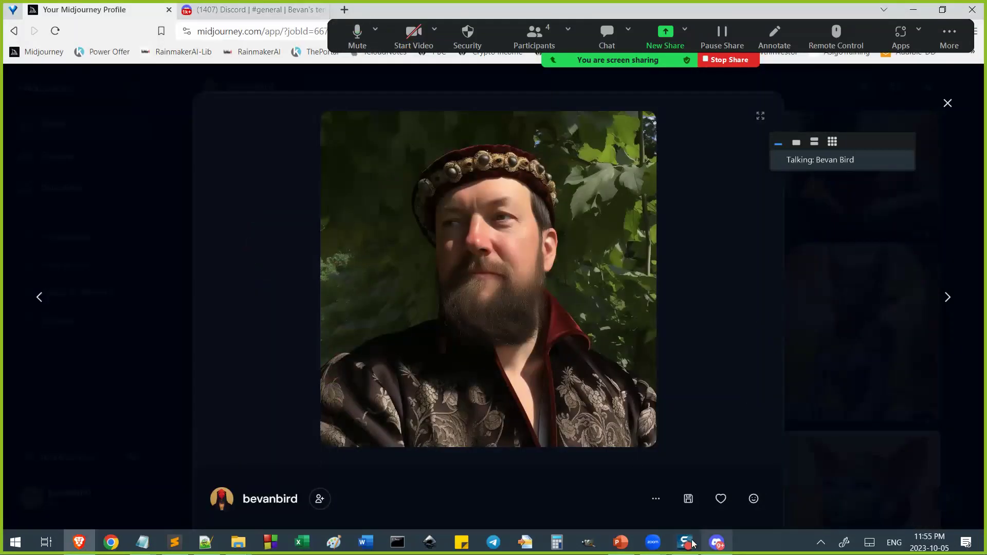
# - Present from slide 78 and advance to the slide on posting the image via /show
pyautogui.click(625, 544)
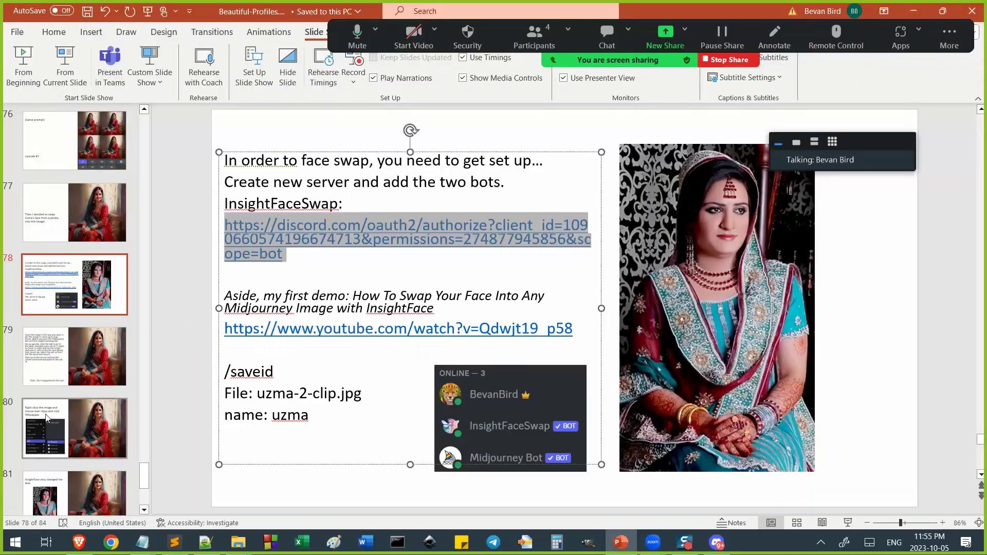
pyautogui.click(72, 383)
pyautogui.click(80, 424)
pyautogui.scroll(-3, 80, 424)
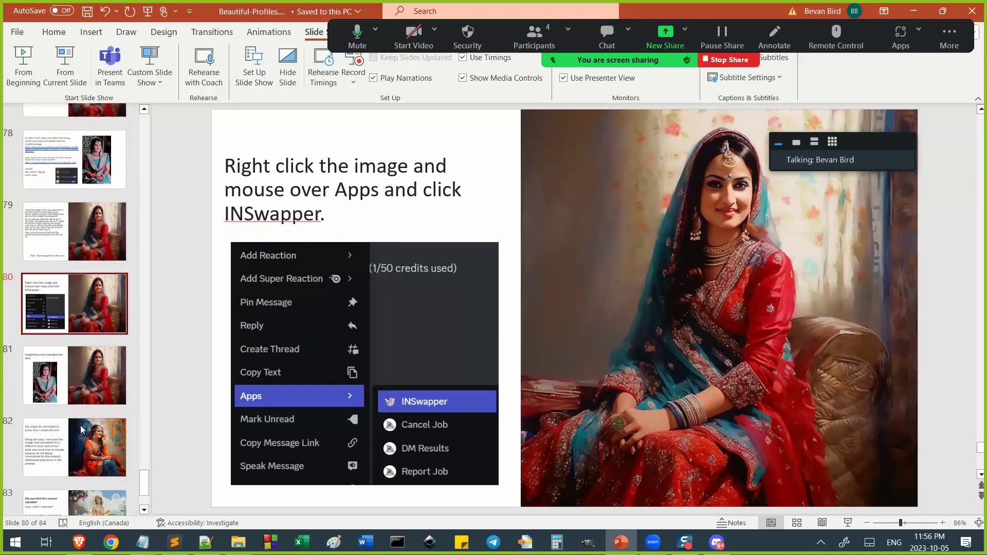
pyautogui.click(85, 175)
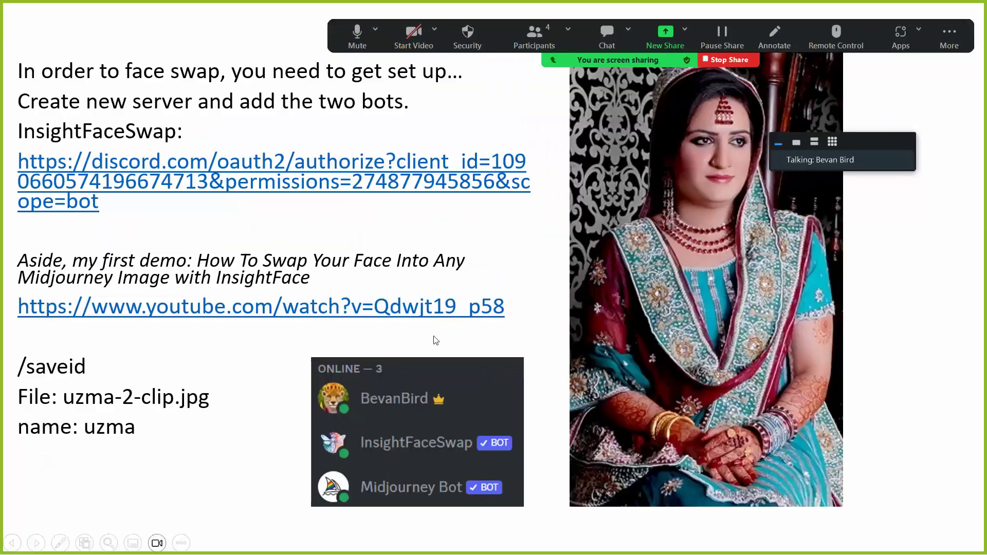
pyautogui.click(61, 59)
pyautogui.click(194, 430)
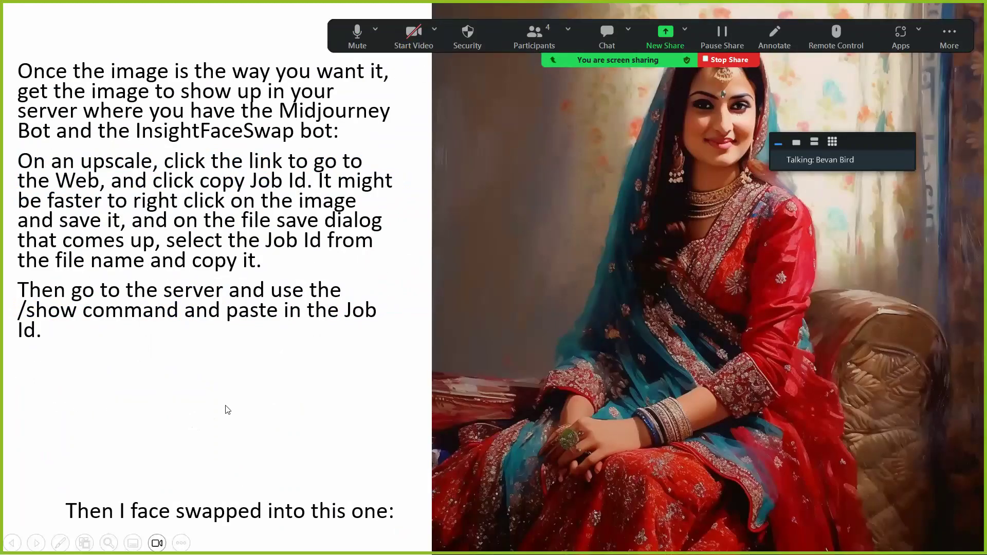
# - Advance past the Apps menu, 'InsightFace only changed the face.' and painting slides to the feedback slide
pyautogui.click(339, 400)
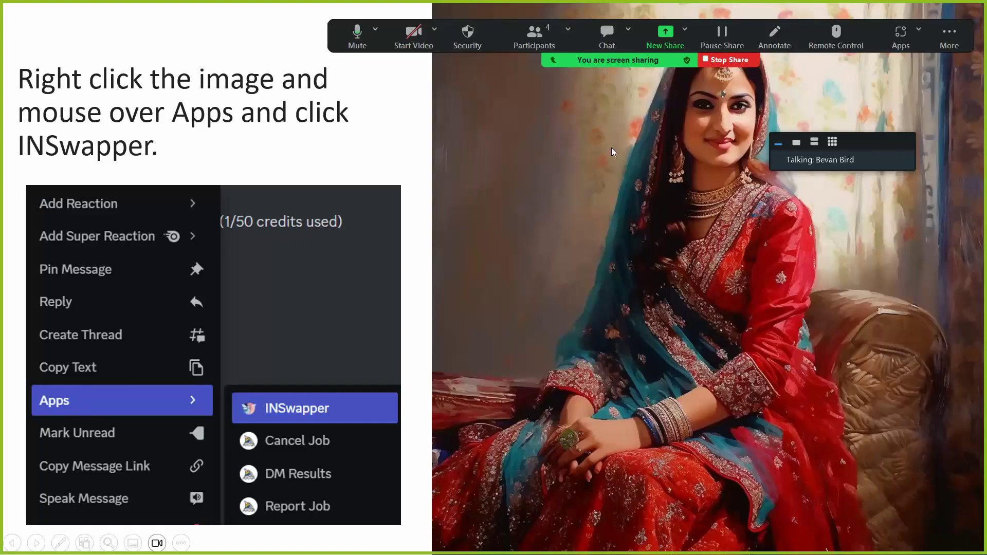
pyautogui.click(265, 216)
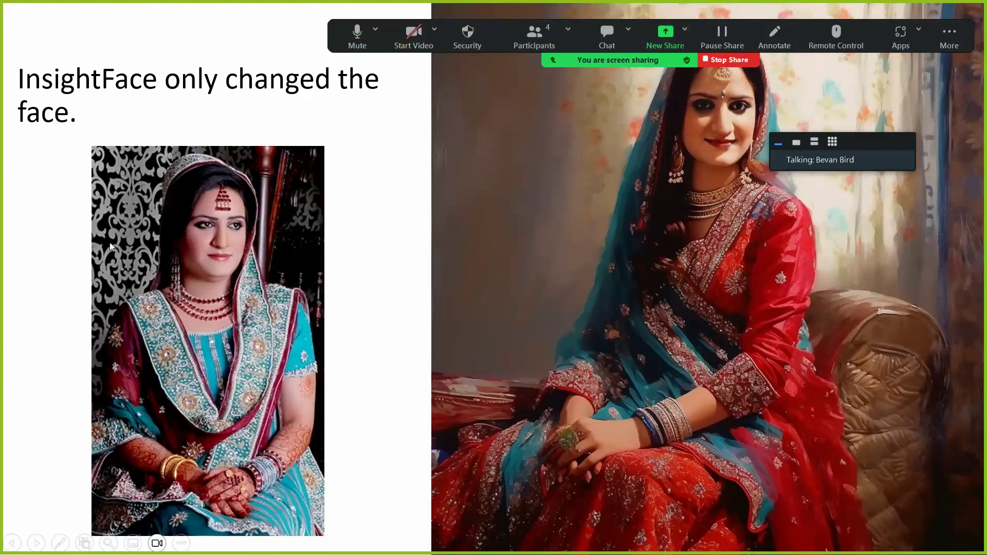
pyautogui.click(412, 400)
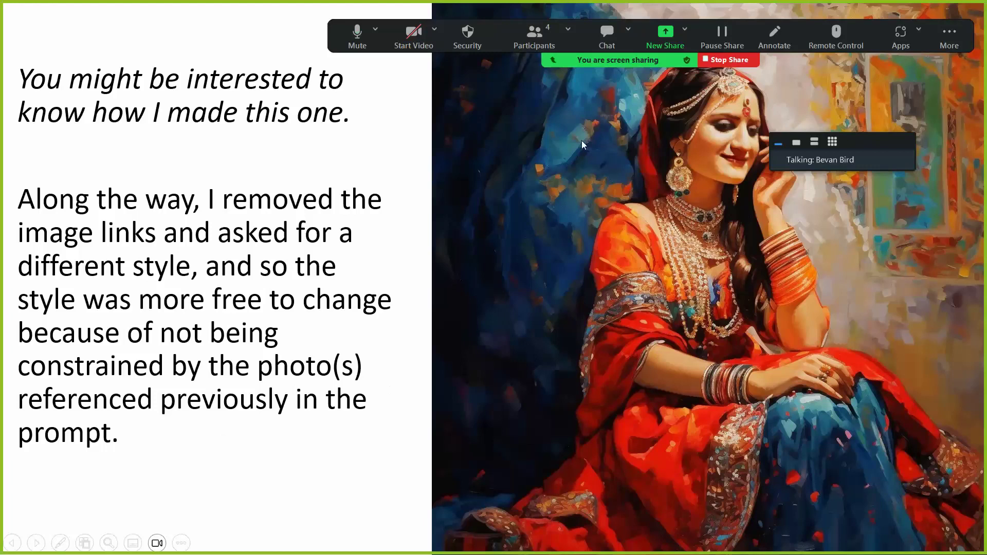
pyautogui.click(364, 477)
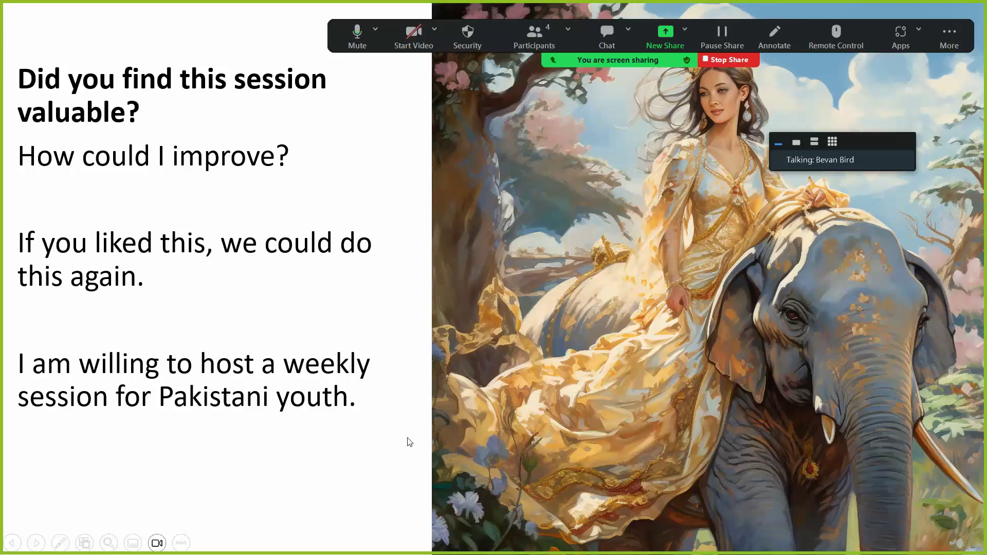
# - Show the final support slide, return to the feedback slide, and open Zoom's participant list
pyautogui.click(417, 239)
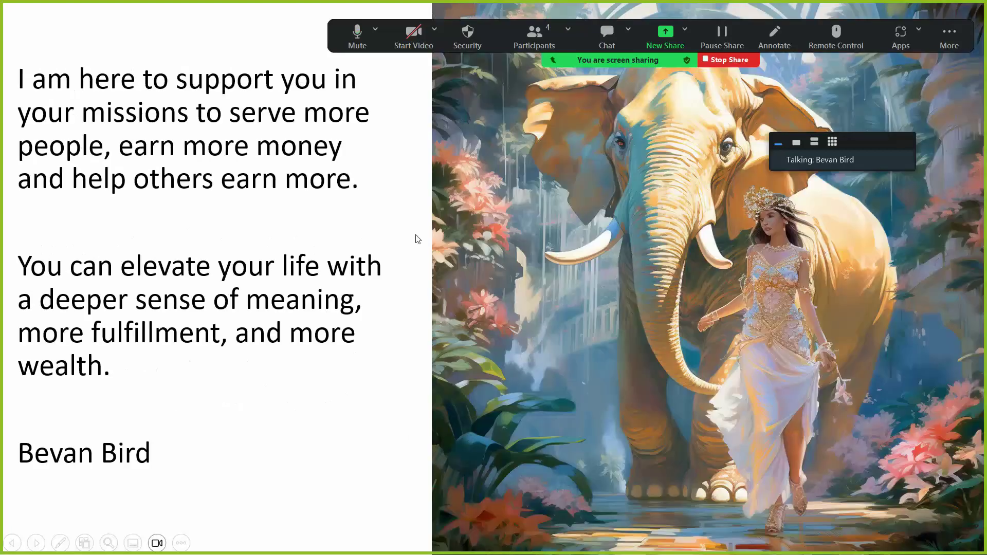
pyautogui.click(417, 239)
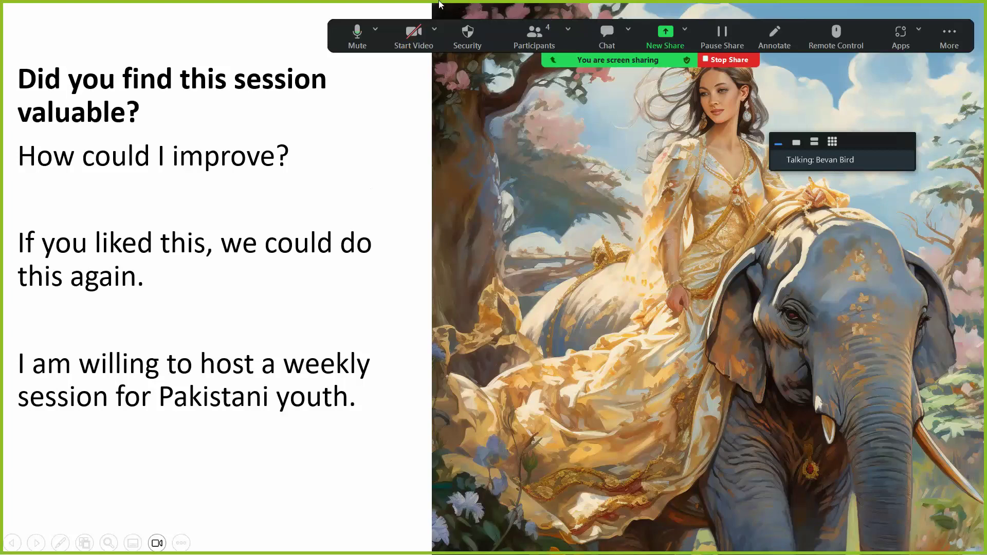
pyautogui.click(536, 40)
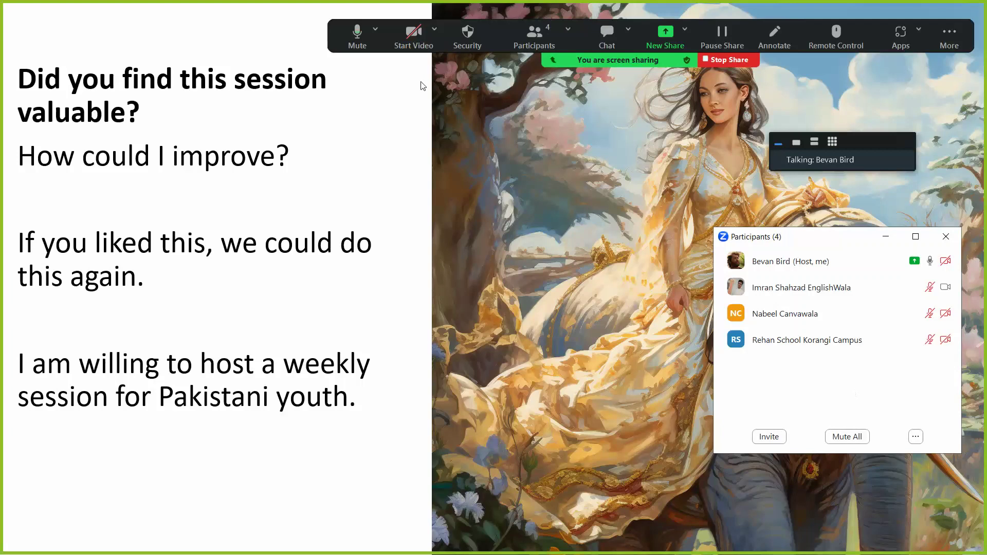
# - Leave the Zoom microphone muted, end the slideshow, and switch to Discord
pyautogui.click(363, 42)
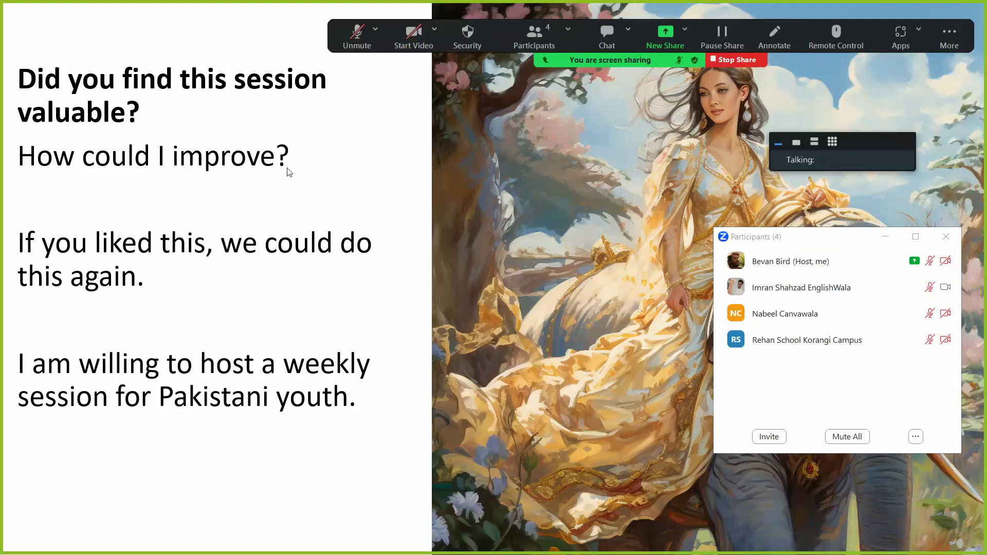
pyautogui.click(357, 38)
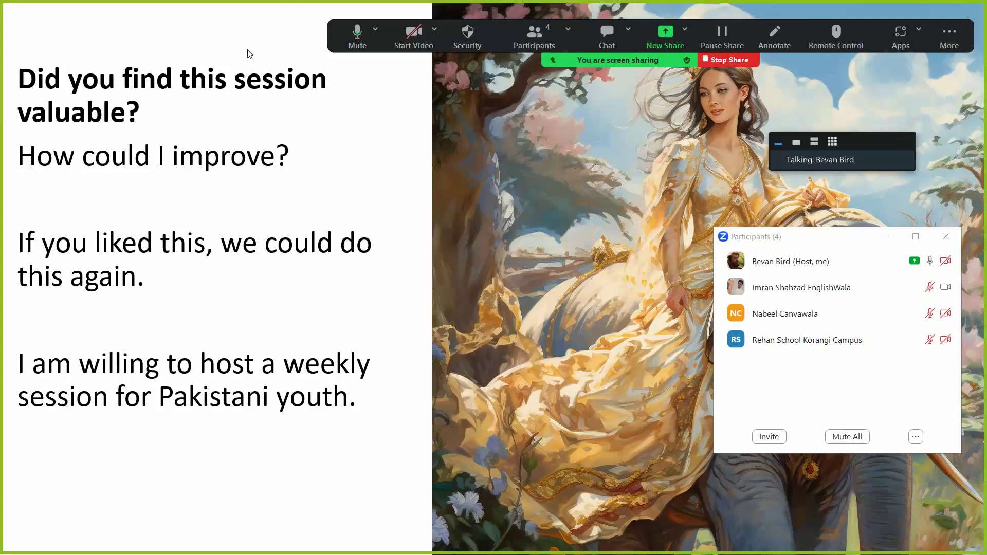
pyautogui.click(363, 42)
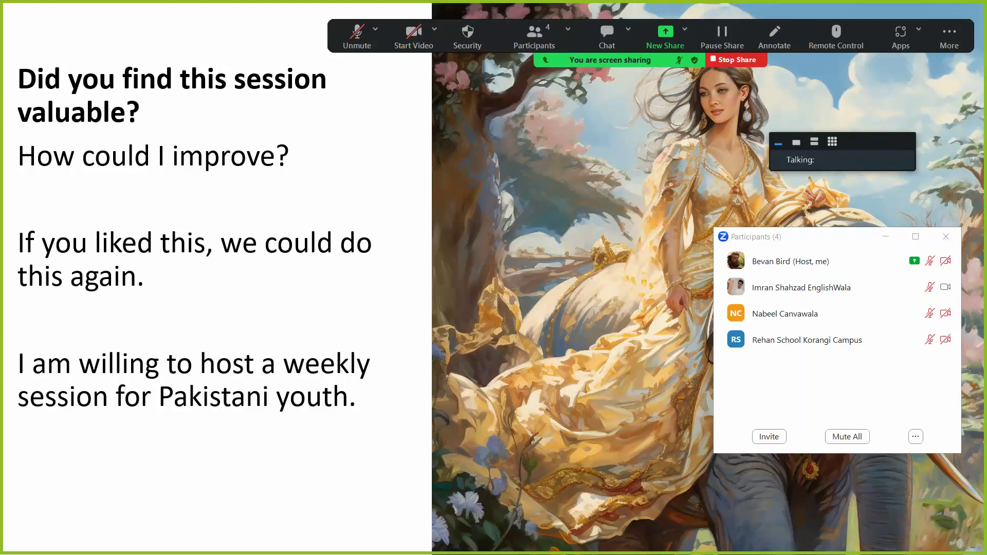
pyautogui.press('Escape')
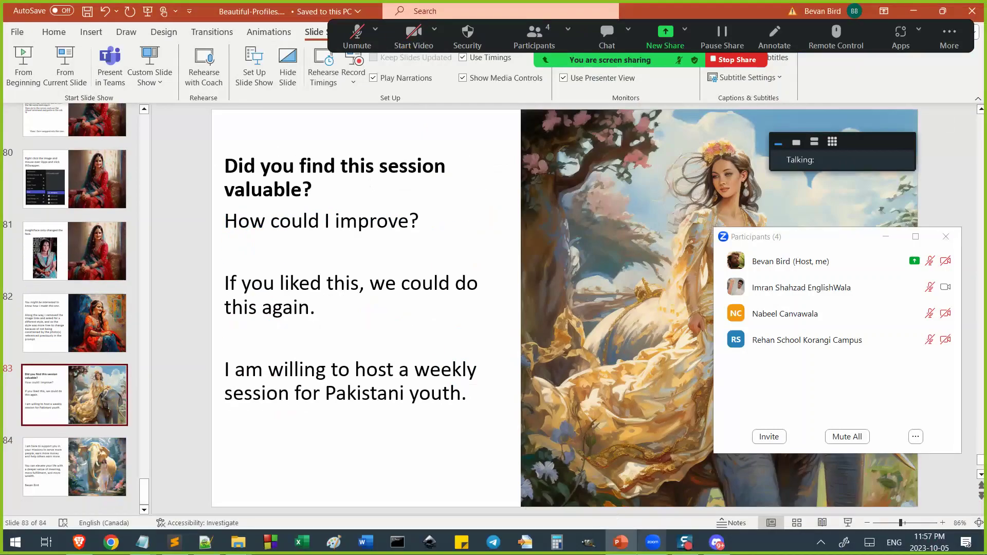
pyautogui.click(716, 540)
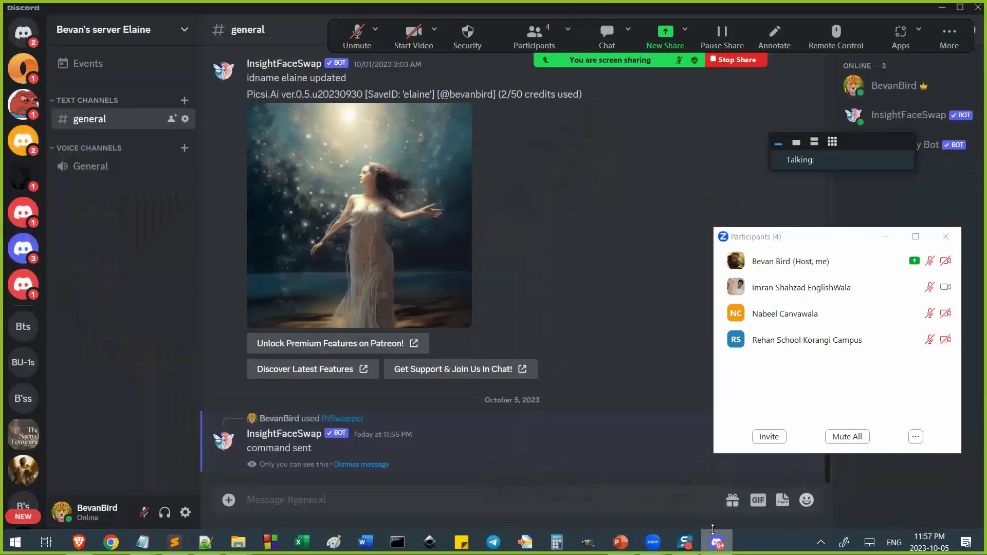
pyautogui.click(23, 32)
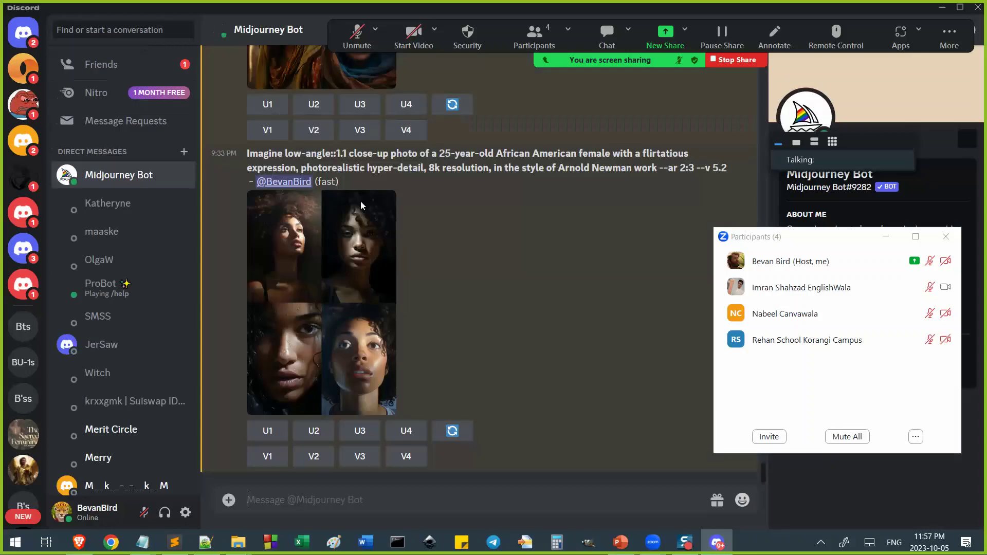
pyautogui.scroll(5, 521, 257)
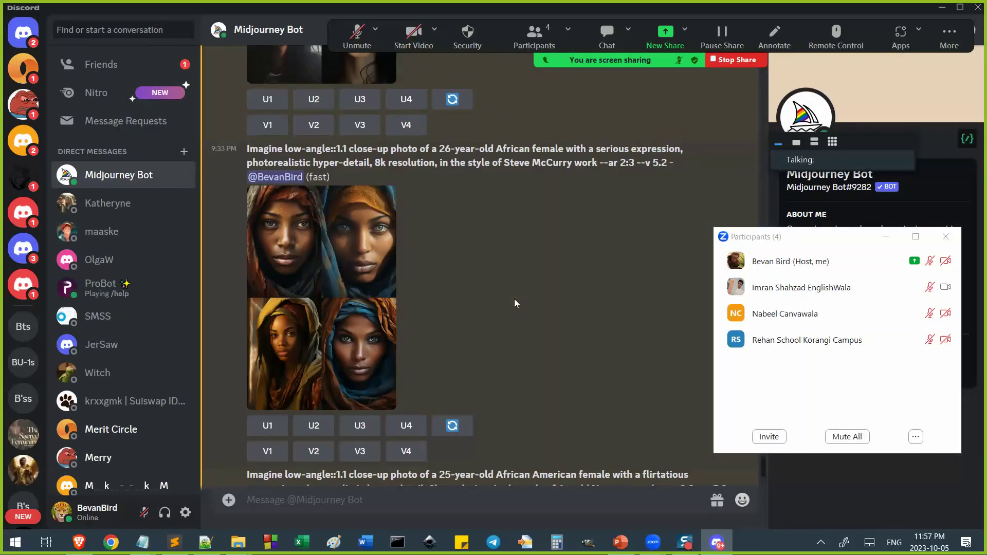
pyautogui.scroll(5, 503, 258)
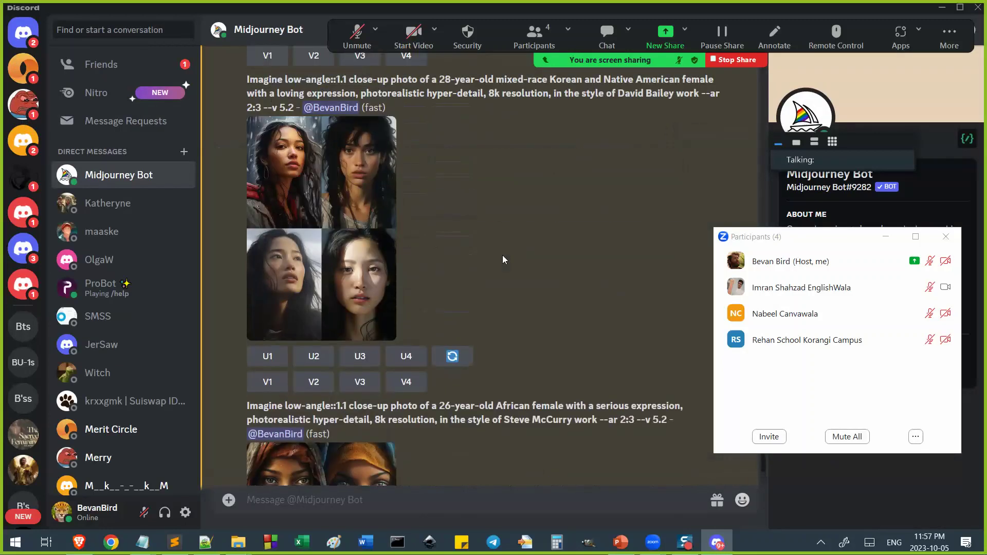
pyautogui.scroll(5, 502, 255)
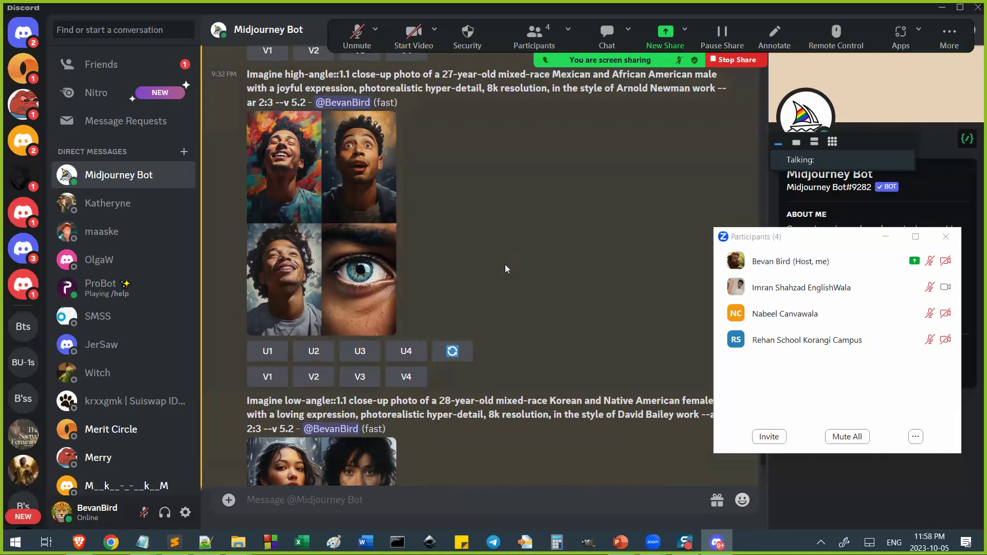
pyautogui.scroll(8, 506, 269)
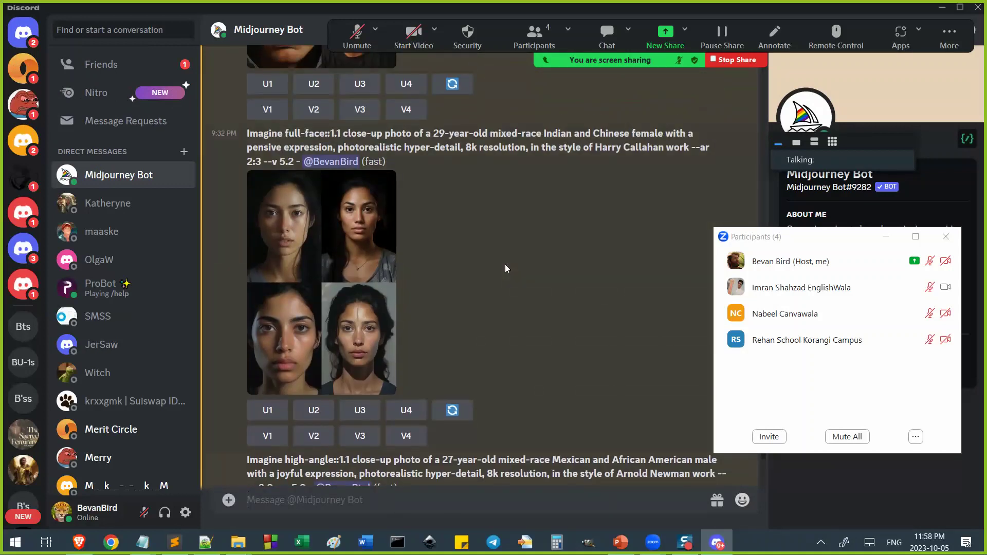
pyautogui.scroll(8, 506, 267)
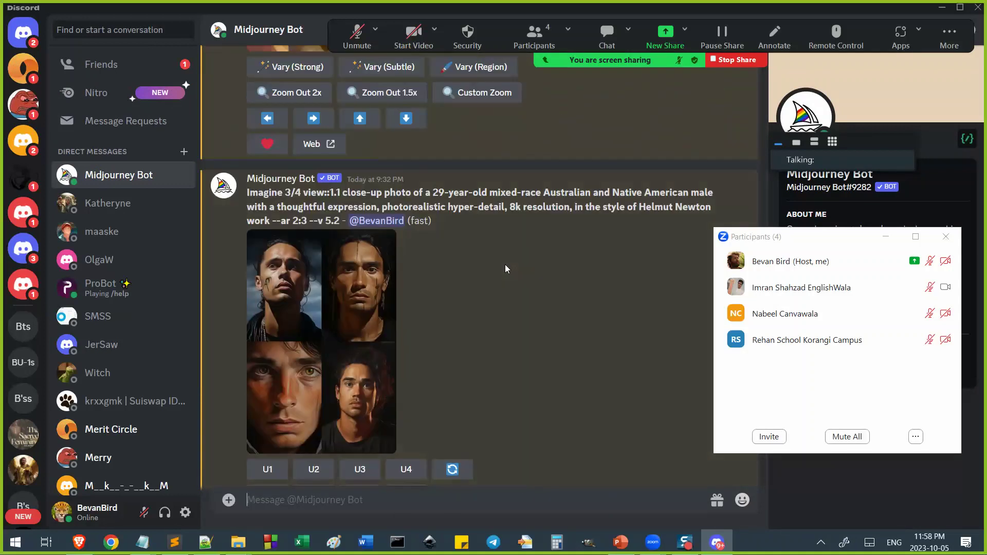
pyautogui.scroll(5, 505, 264)
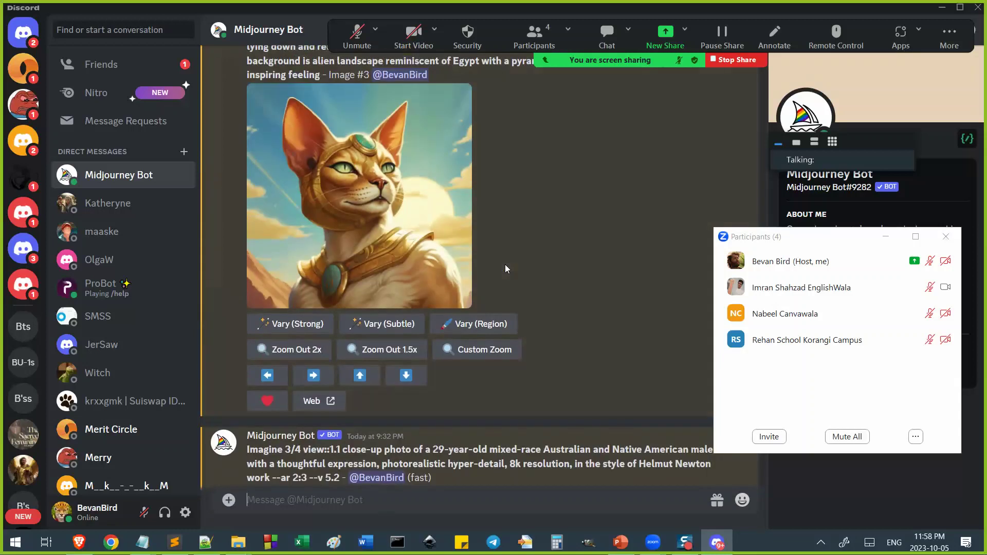
pyautogui.scroll(-5, 505, 264)
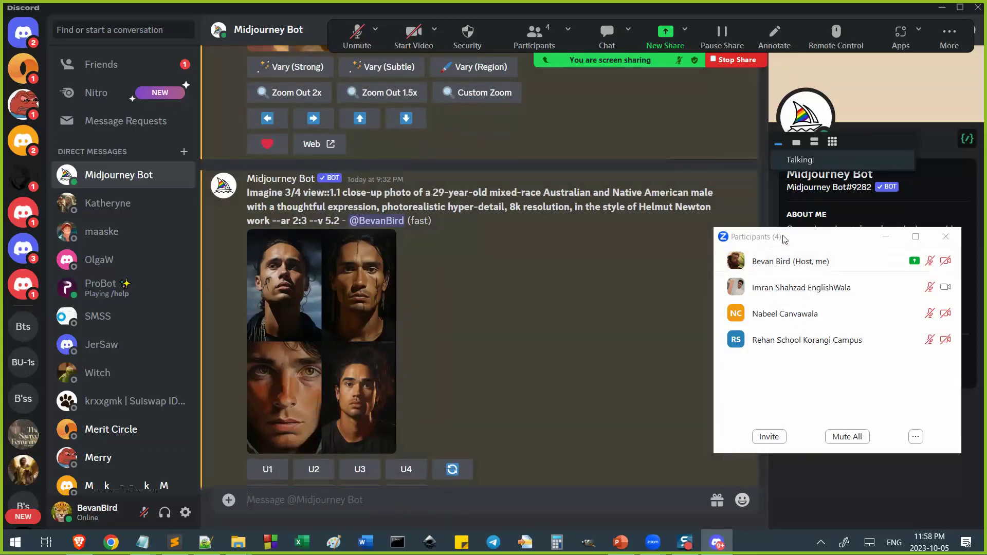
pyautogui.moveTo(784, 240); pyautogui.dragTo(809, 170)
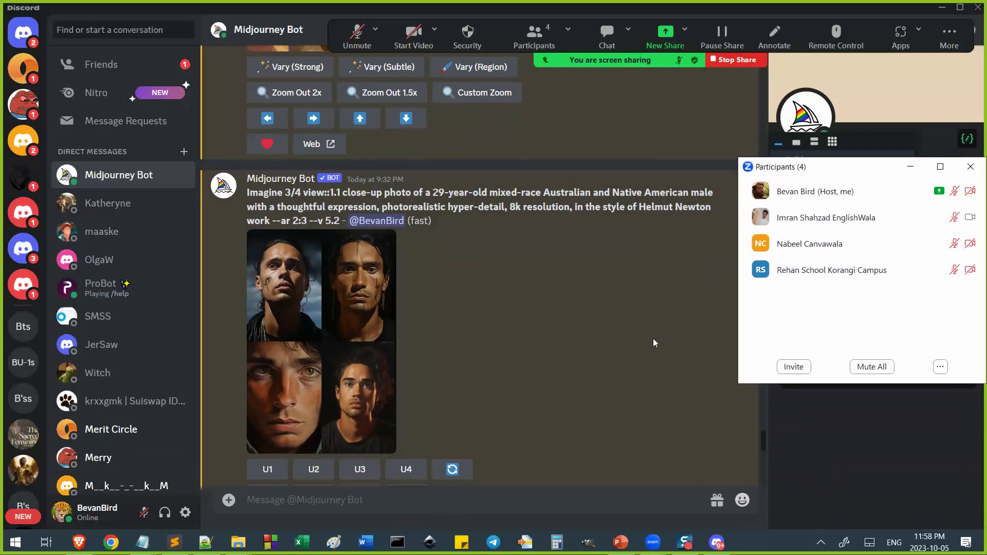
pyautogui.scroll(-6, 653, 341)
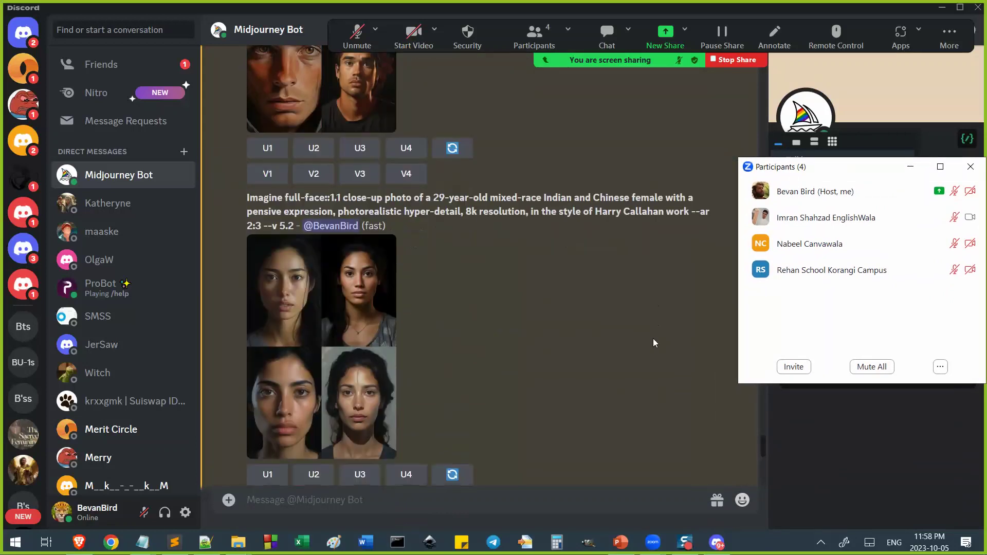
pyautogui.scroll(-7, 654, 342)
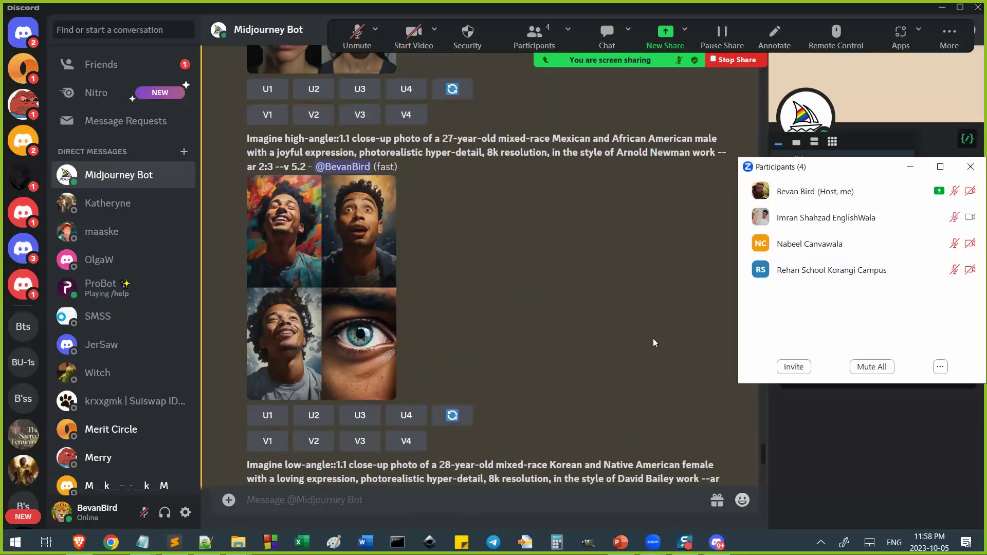
pyautogui.scroll(-6, 654, 342)
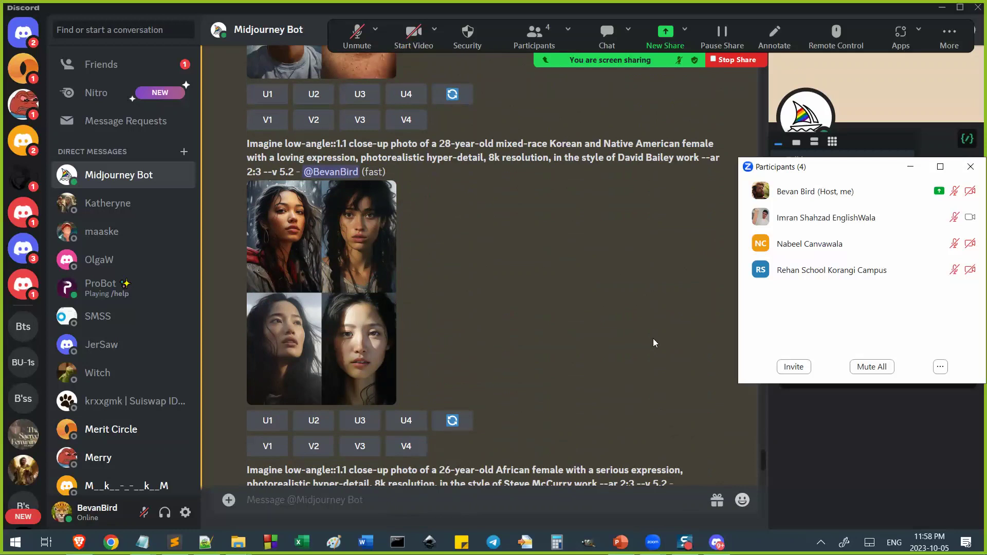
pyautogui.scroll(-5, 652, 342)
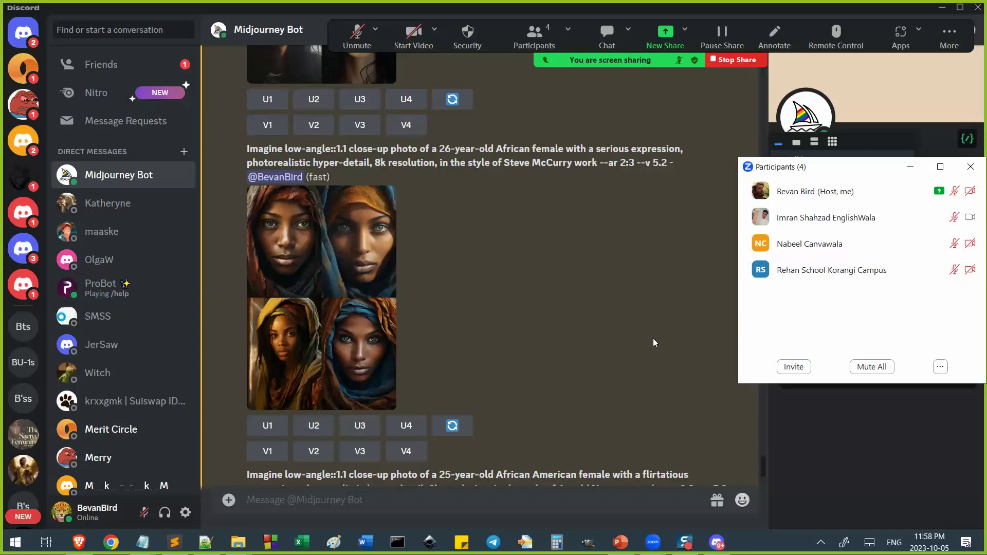
pyautogui.scroll(-5, 653, 339)
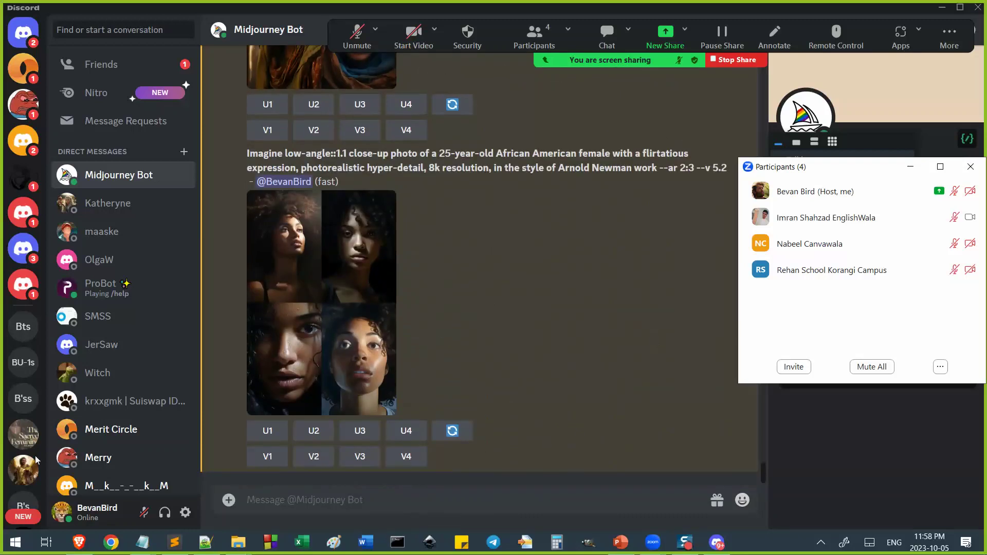
# - Return the browser from the image view to the Midjourney home gallery
pyautogui.click(79, 542)
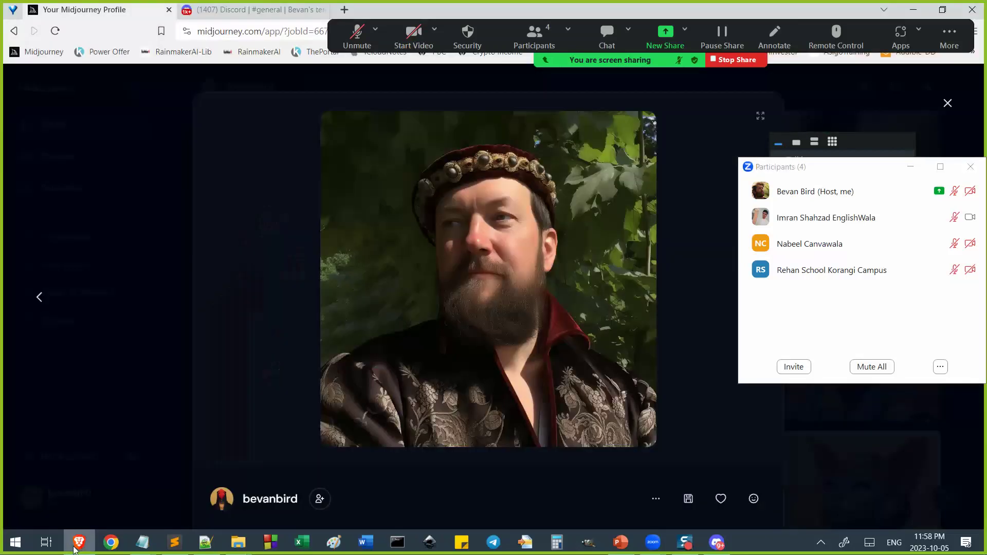
pyautogui.click(14, 34)
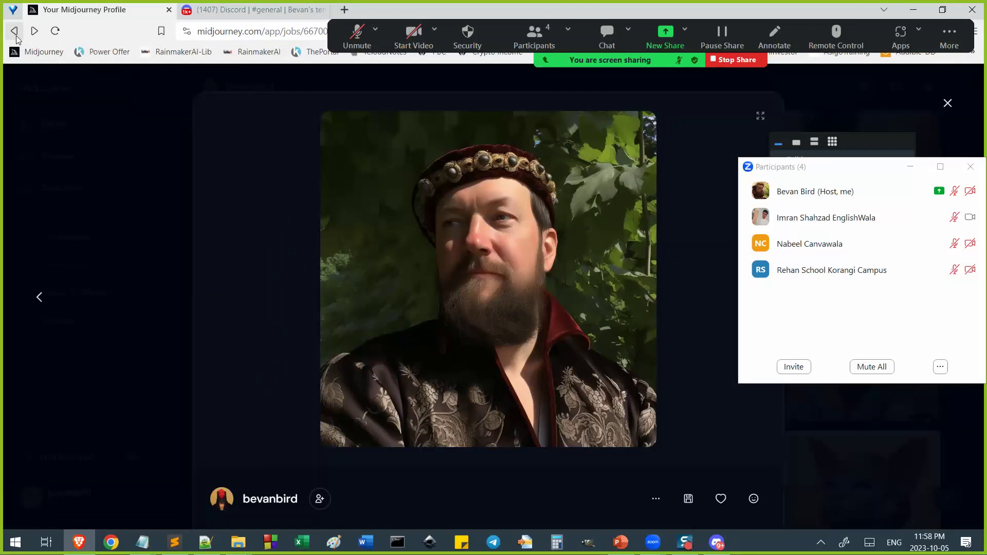
pyautogui.click(15, 34)
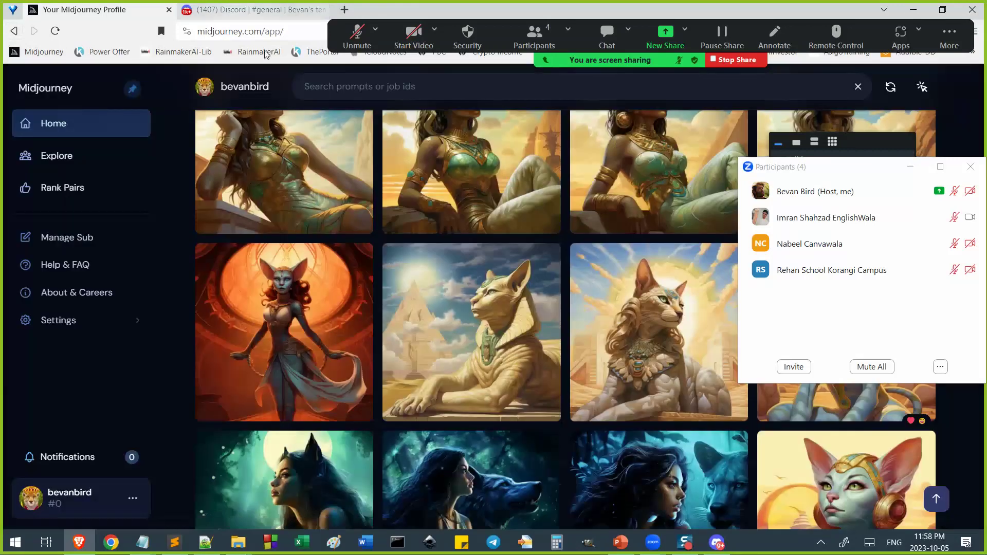
# - Unmute the Zoom microphone and reposition the participants list out of the way
pyautogui.click(357, 35)
pyautogui.moveTo(825, 247)
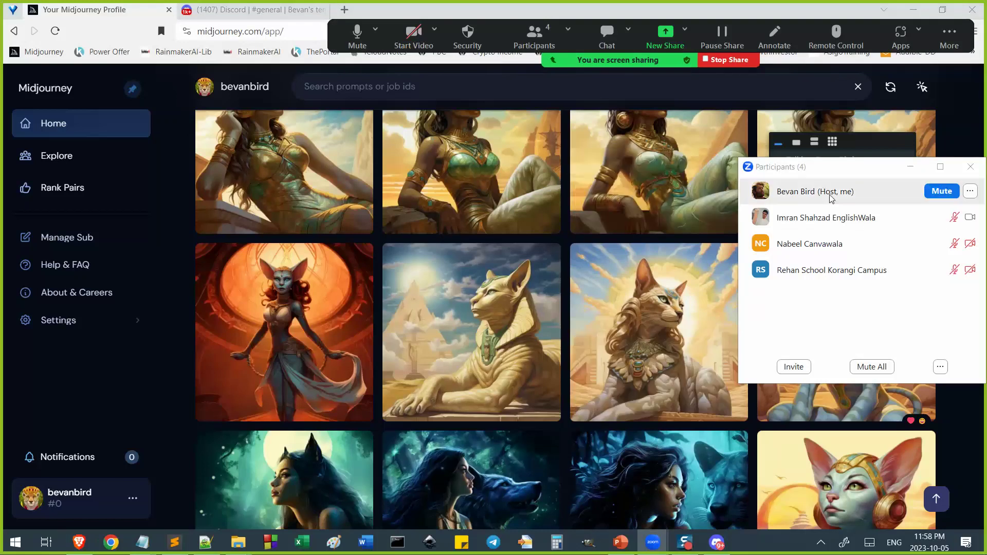
pyautogui.moveTo(831, 166); pyautogui.dragTo(824, 142)
pyautogui.click(608, 47)
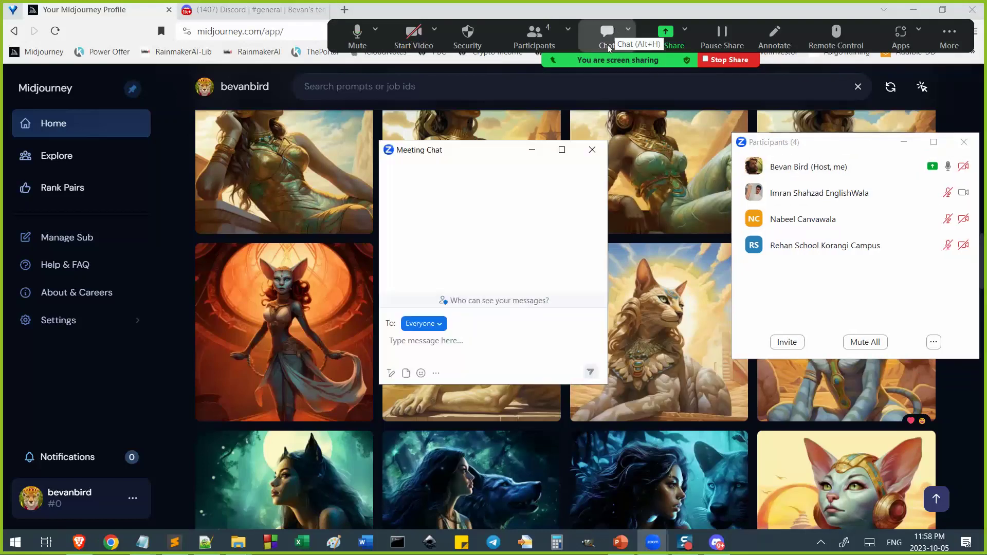
pyautogui.click(592, 150)
pyautogui.moveTo(823, 145); pyautogui.dragTo(828, 117)
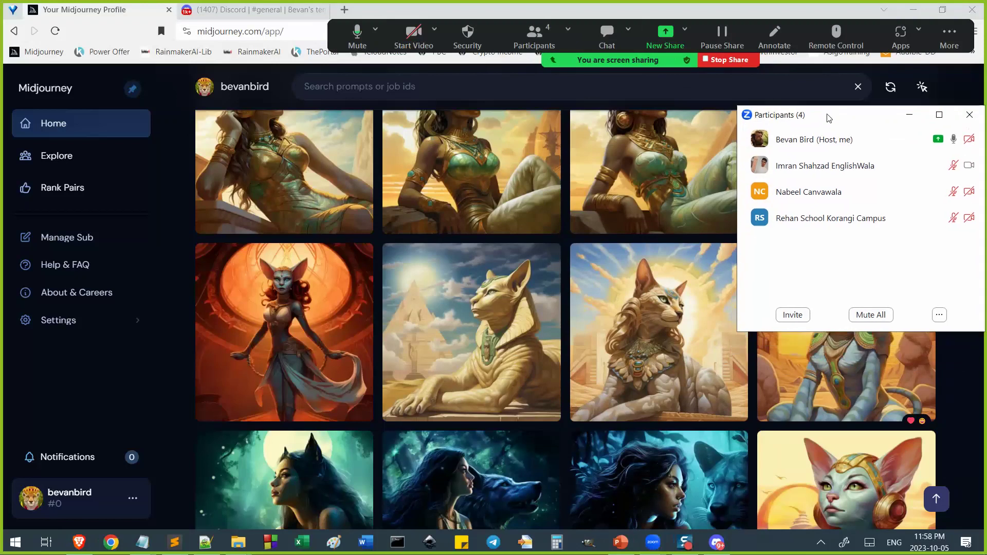
# - Close the participants list, browse the gallery, and open the moonlit woman-and-wolf image enlarged
pyautogui.click(969, 114)
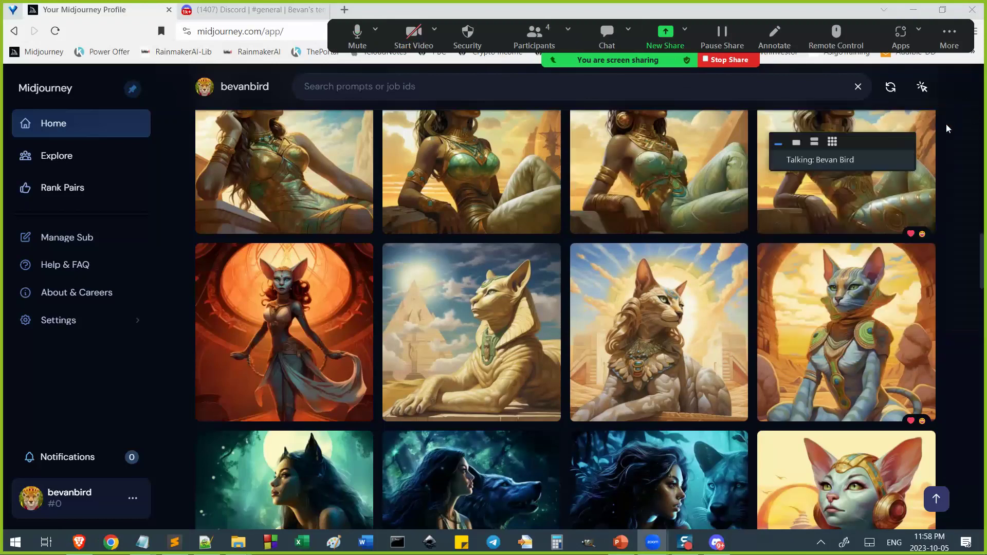
pyautogui.scroll(10, 947, 348)
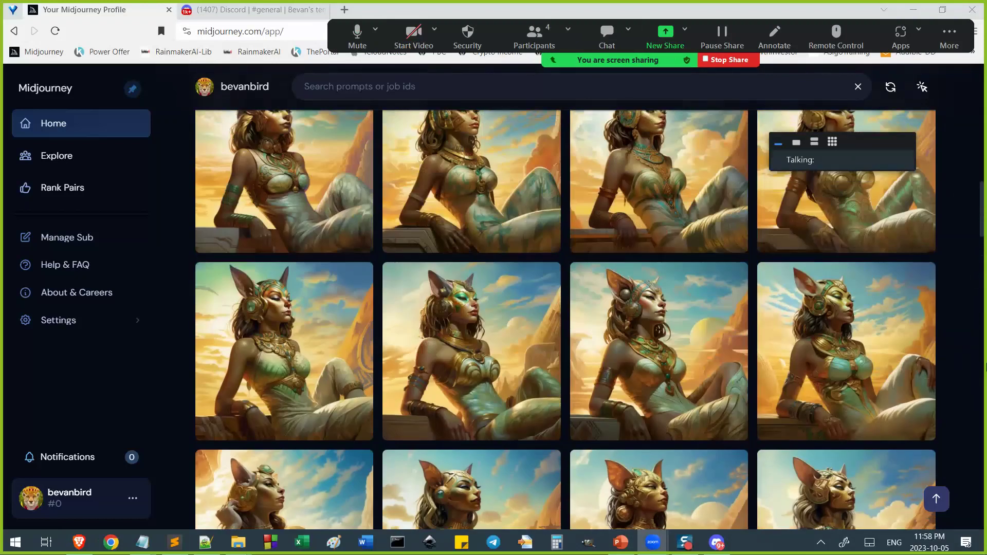
pyautogui.scroll(10, 986, 366)
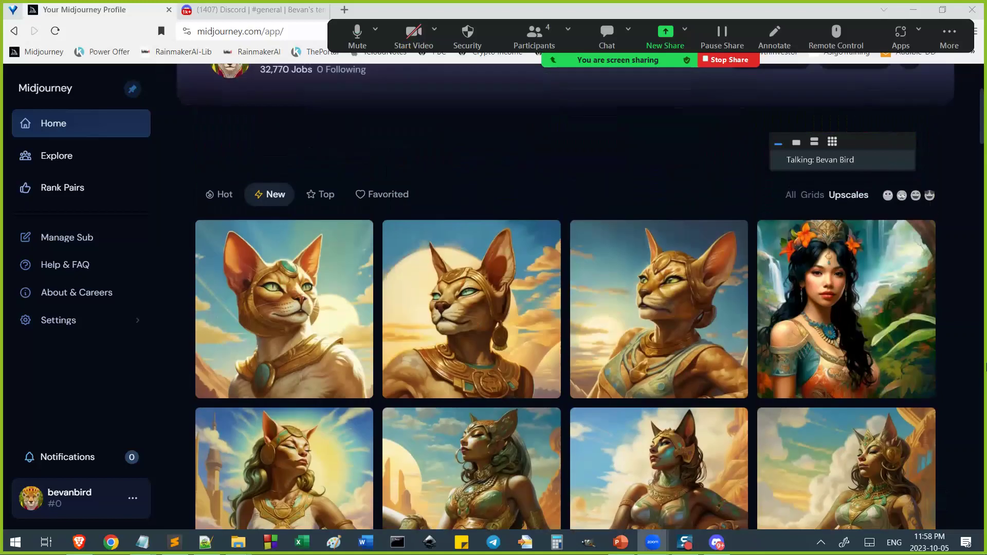
pyautogui.scroll(3, 848, 286)
pyautogui.scroll(-2, 735, 316)
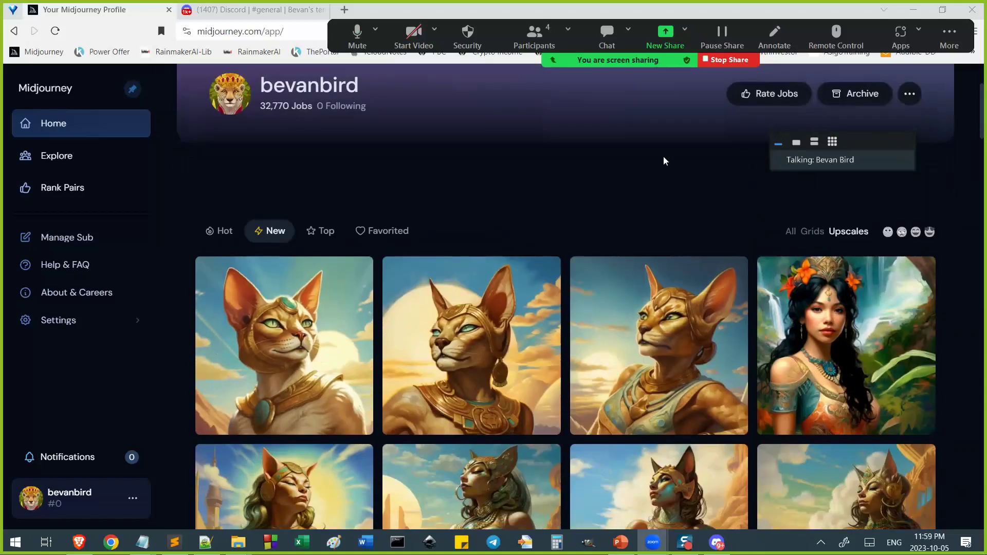
pyautogui.scroll(-2, 663, 161)
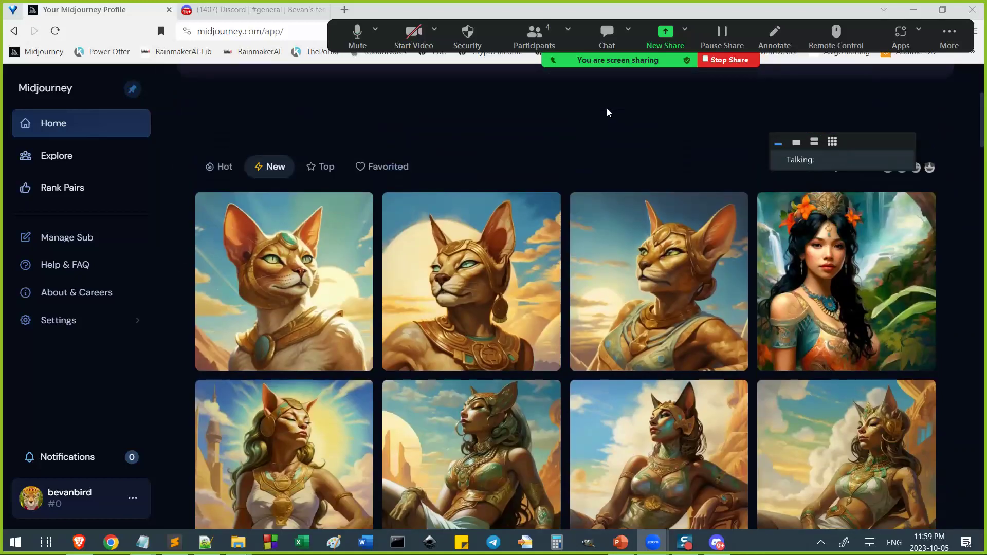
pyautogui.scroll(-5, 607, 113)
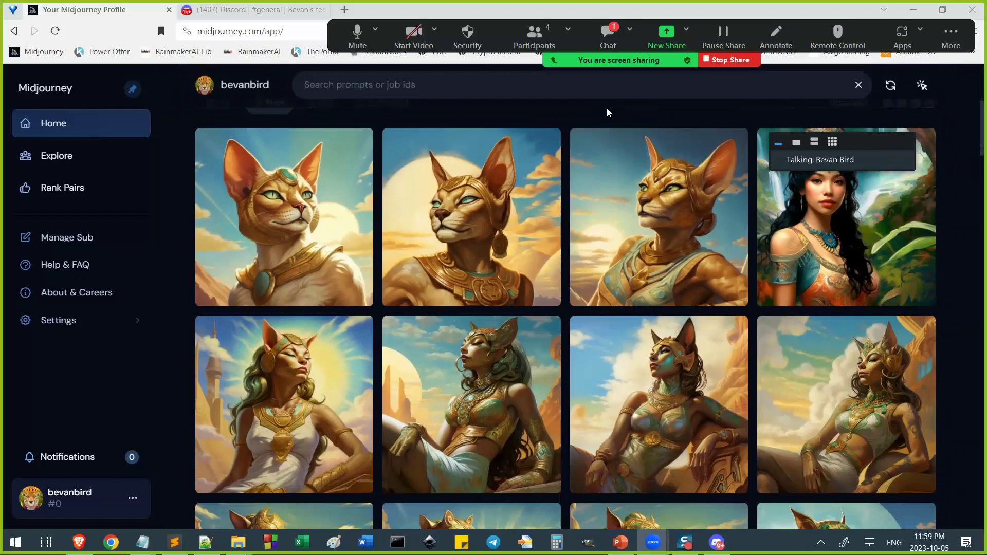
pyautogui.scroll(-10, 634, 209)
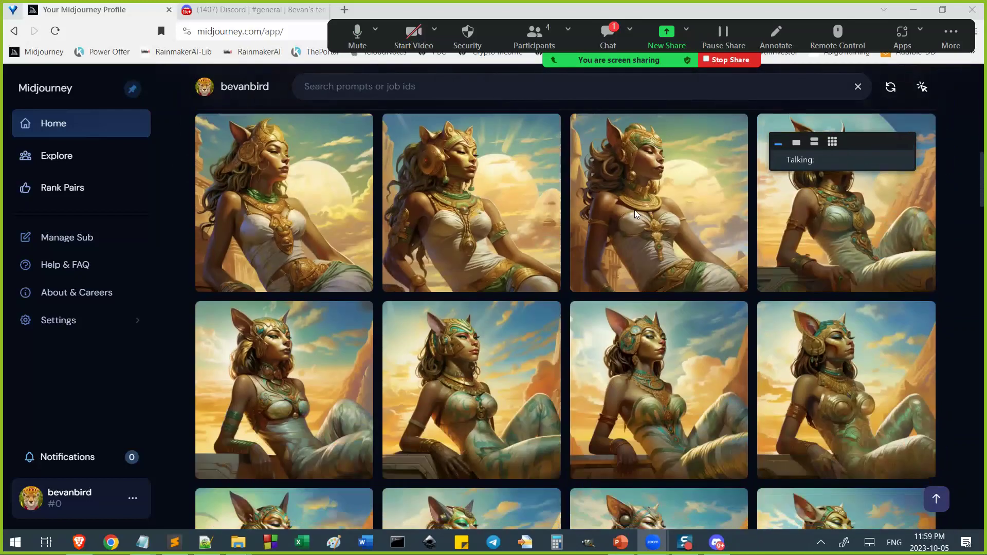
pyautogui.scroll(-5, 639, 272)
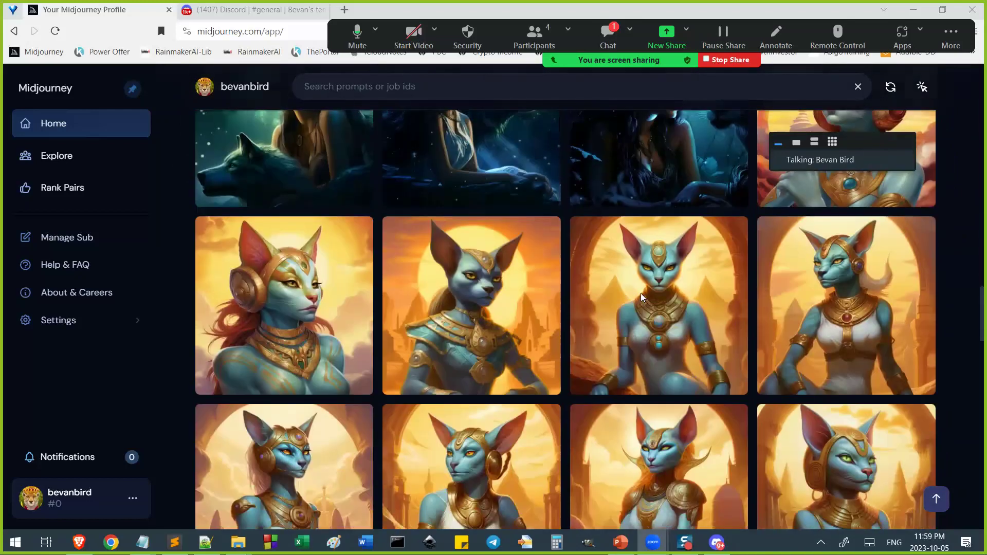
pyautogui.scroll(6, 637, 313)
pyautogui.scroll(-2, 639, 315)
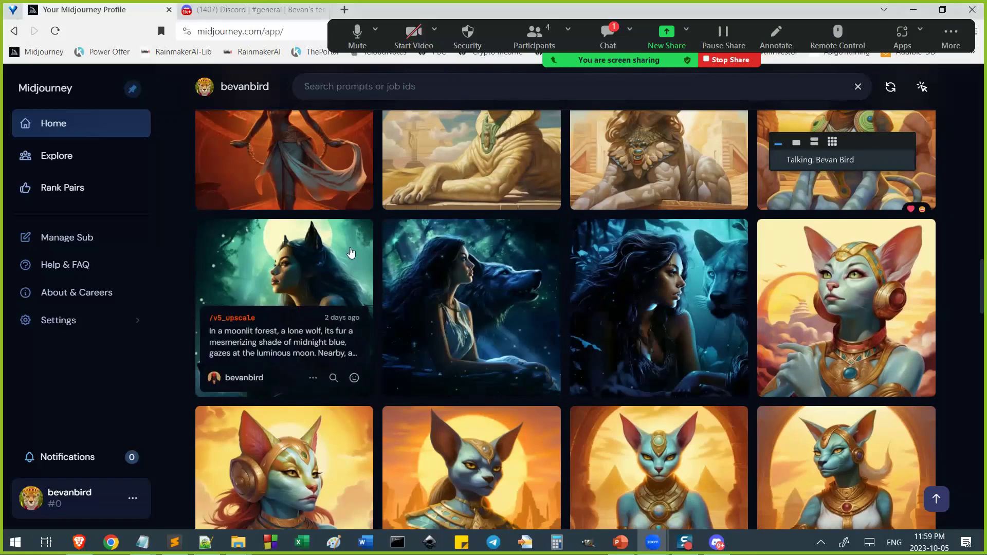
pyautogui.click(349, 255)
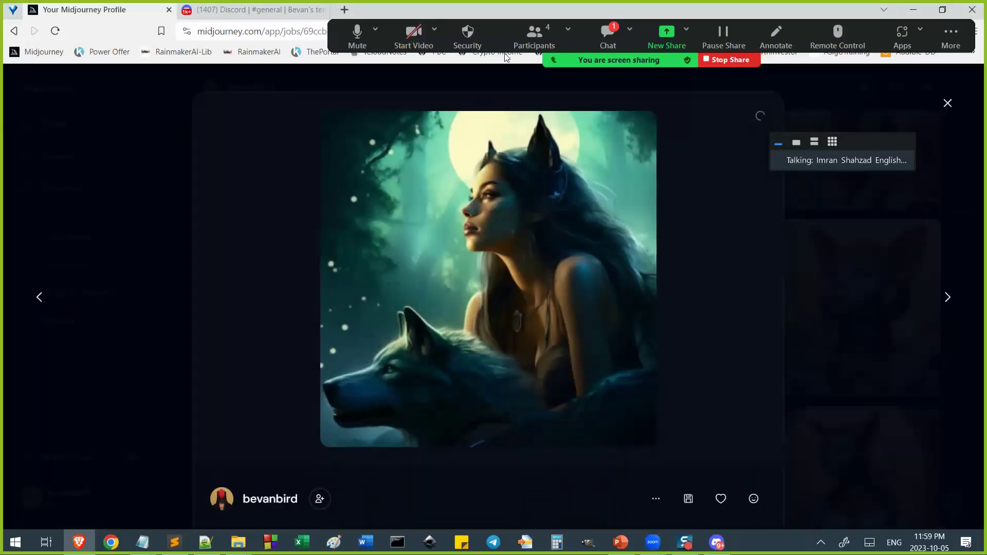
# - Open Zoom's meeting chat, move it right of the image, and briefly check participants
pyautogui.click(356, 34)
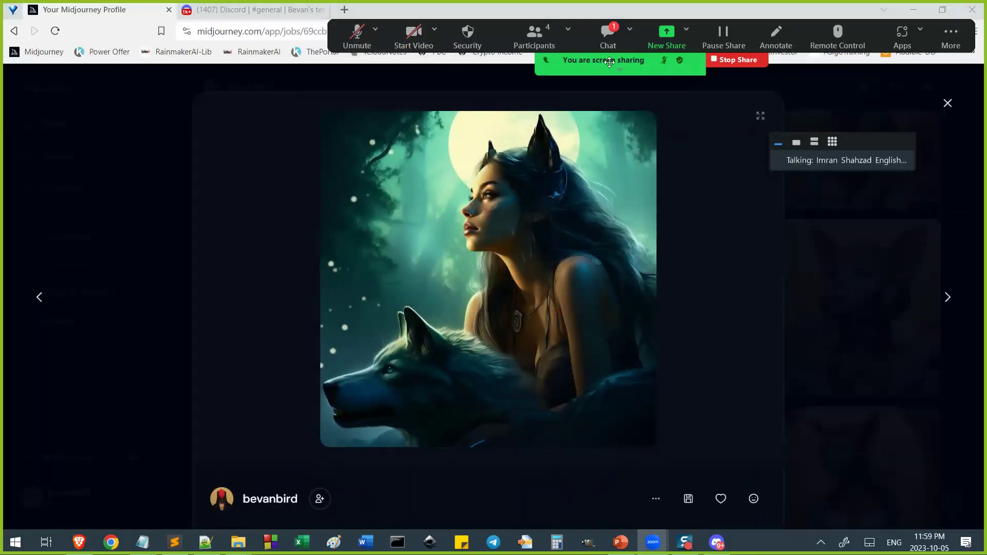
pyautogui.click(610, 39)
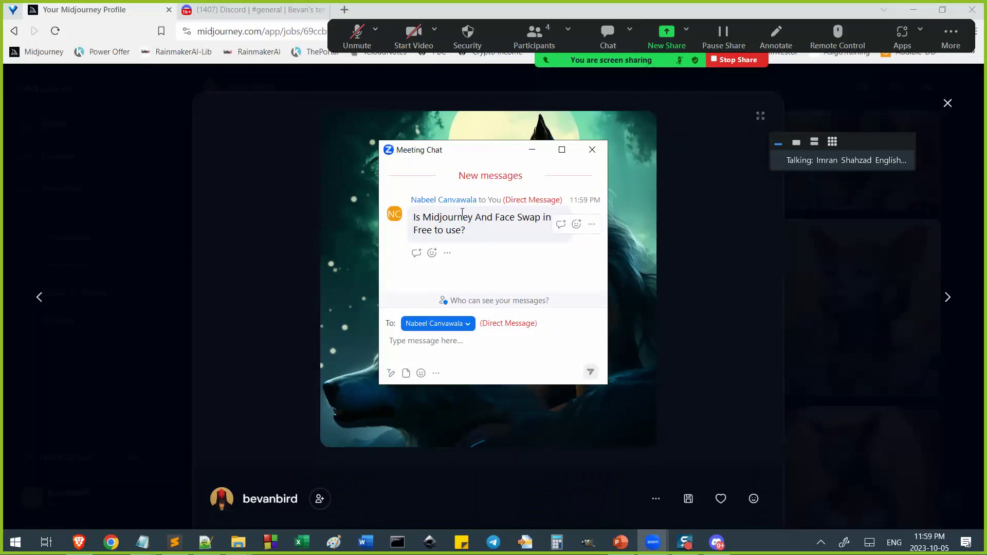
pyautogui.moveTo(483, 155); pyautogui.dragTo(817, 213)
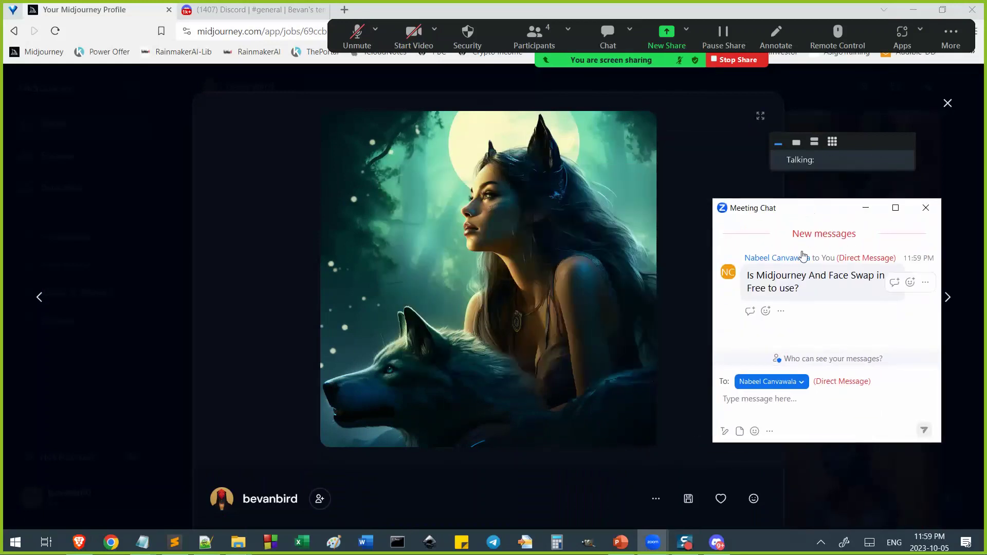
pyautogui.click(553, 36)
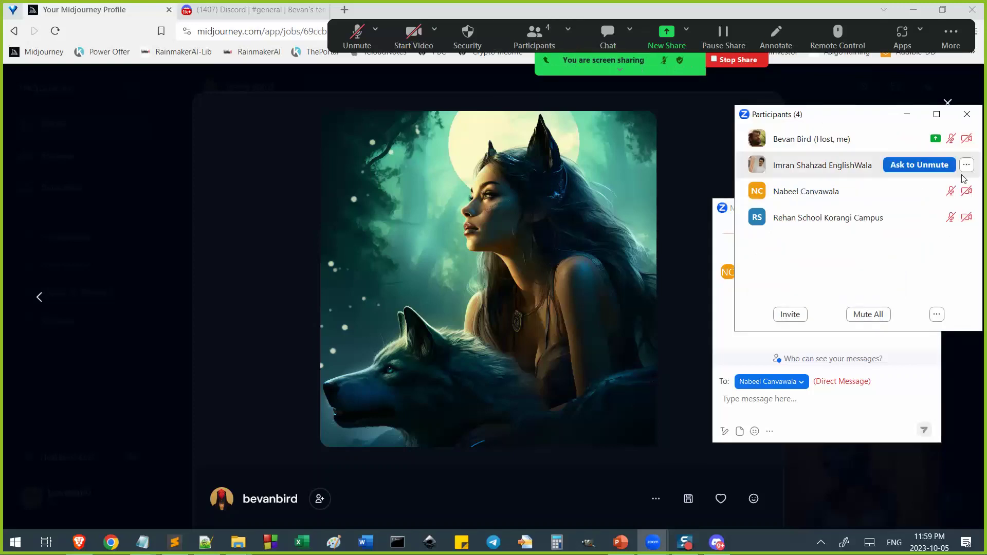
pyautogui.click(967, 114)
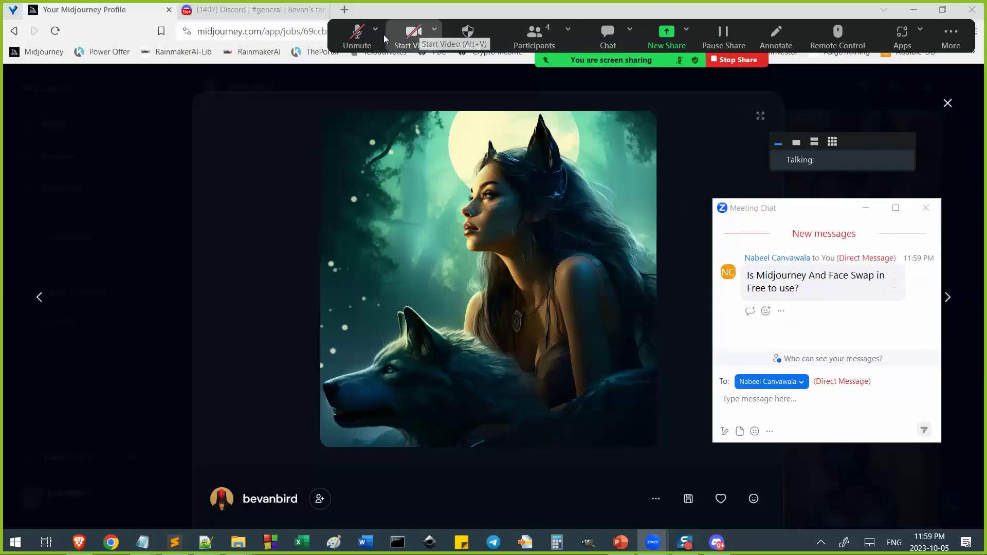
pyautogui.click(356, 34)
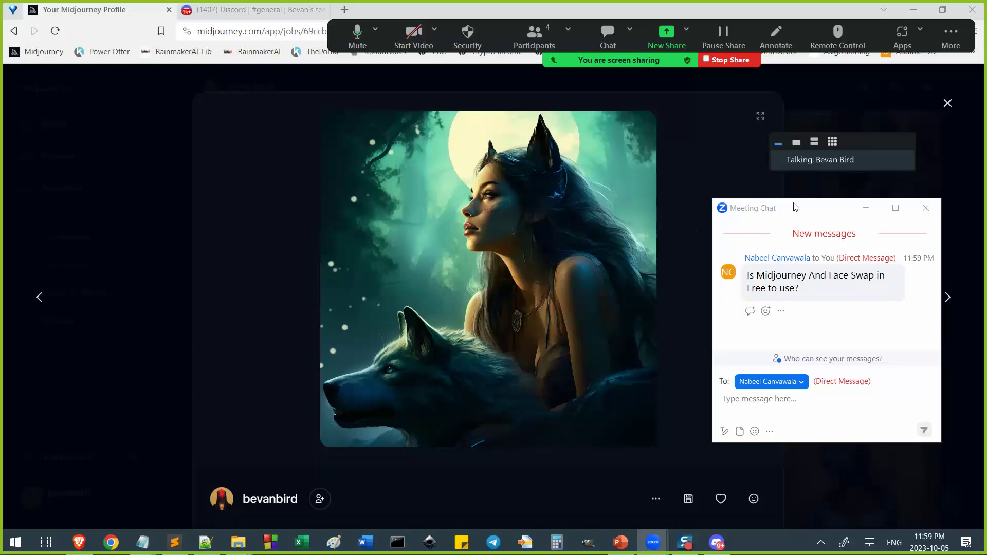
# - Nudge the chat window higher while reading the question about free Midjourney and face swap
pyautogui.moveTo(796, 206)
pyautogui.mouseDown()
pyautogui.moveTo(795, 188)
pyautogui.moveTo(795, 200)
pyautogui.mouseUp()
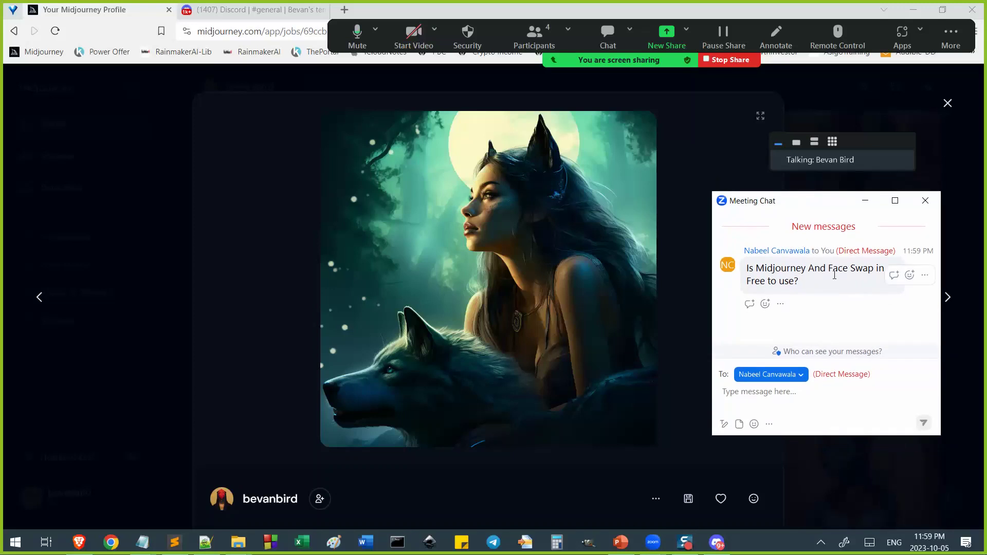
pyautogui.moveTo(828, 270); pyautogui.dragTo(845, 285)
pyautogui.click(844, 285)
pyautogui.moveTo(816, 207); pyautogui.dragTo(823, 200)
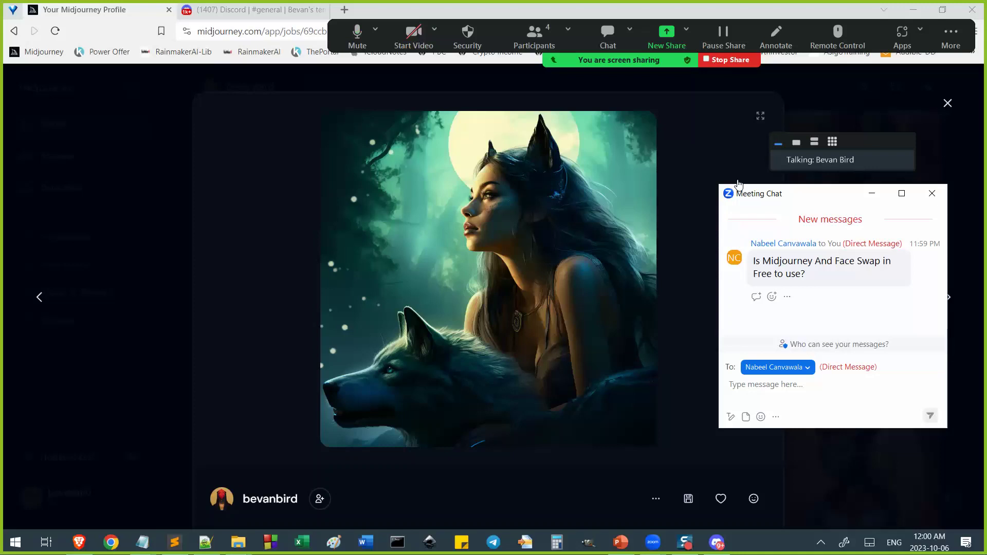
# - Highlight 'Midjourney' in the asker's question, then mute the microphone
pyautogui.moveTo(762, 262); pyautogui.dragTo(813, 262)
pyautogui.click(813, 262)
pyautogui.click(358, 41)
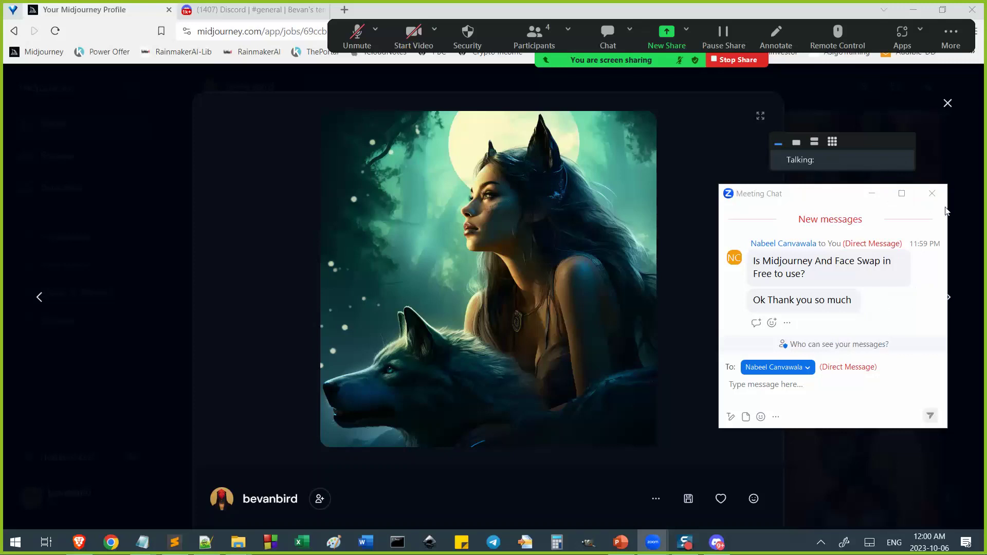
# - Make the meeting chat taller, show the four-person participants list, and unmute
pyautogui.moveTo(893, 429); pyautogui.dragTo(898, 471)
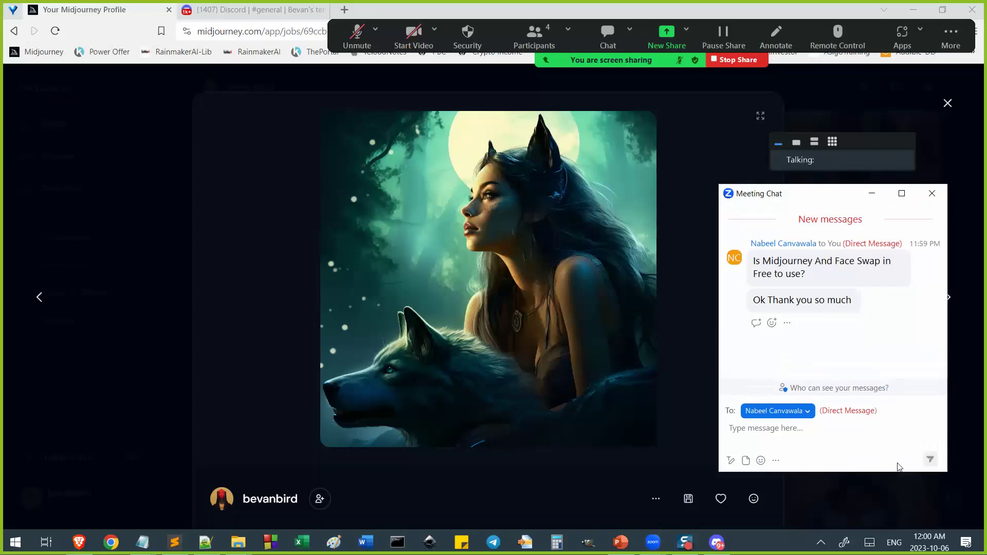
pyautogui.click(541, 36)
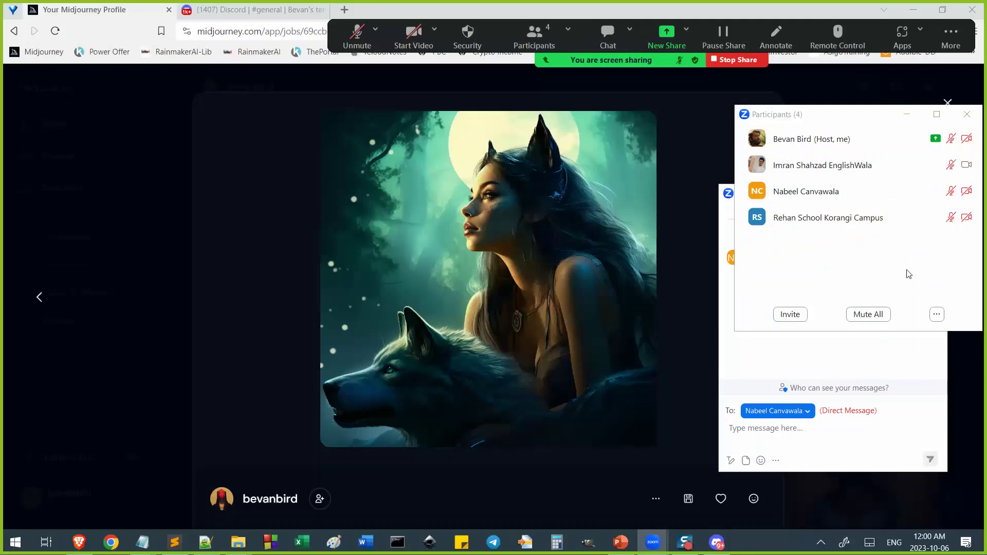
pyautogui.moveTo(851, 228)
pyautogui.click(354, 34)
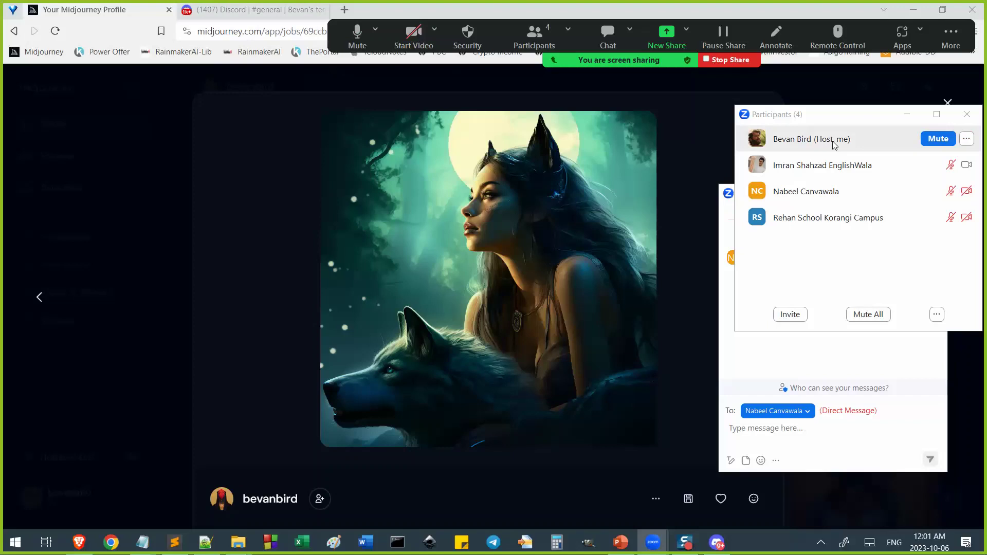
# - Mute and stack the chat window below the participants list
pyautogui.moveTo(848, 114); pyautogui.dragTo(837, 80)
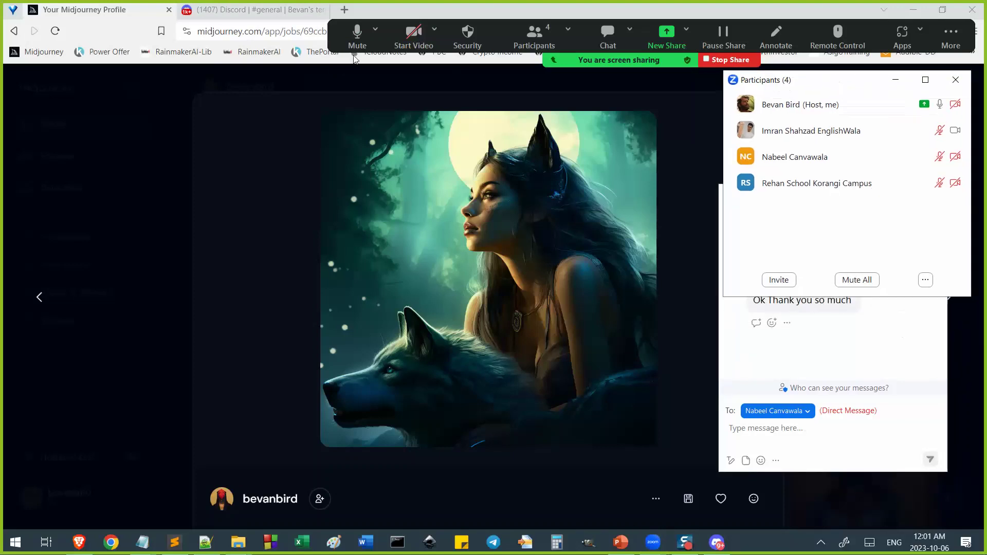
pyautogui.hotkey('alt', 'a')
pyautogui.click(830, 352)
pyautogui.moveTo(816, 188); pyautogui.dragTo(823, 251)
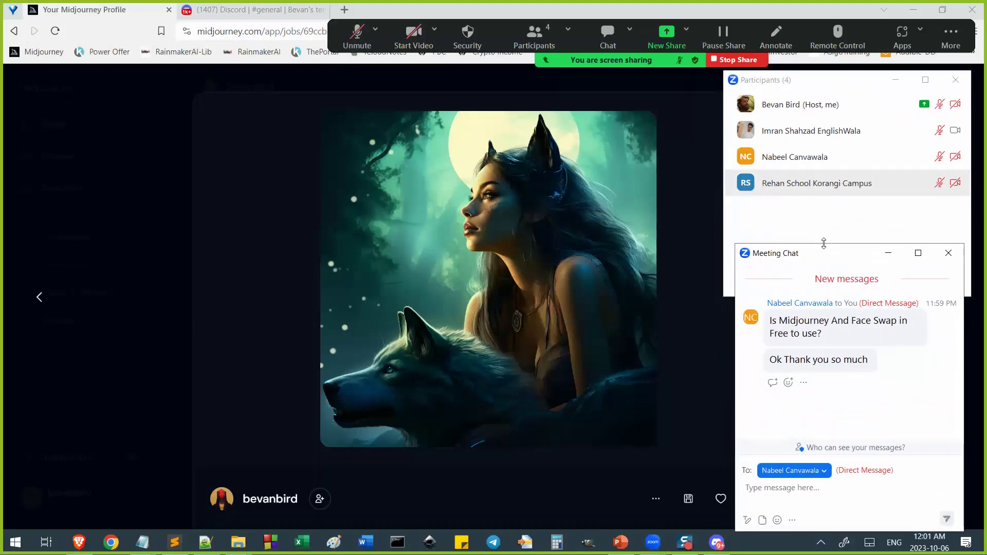
# - Reply directly with 'Share PPT in google drive', 'link' and 'how to get started'
pyautogui.click(781, 487)
pyautogui.write('S')
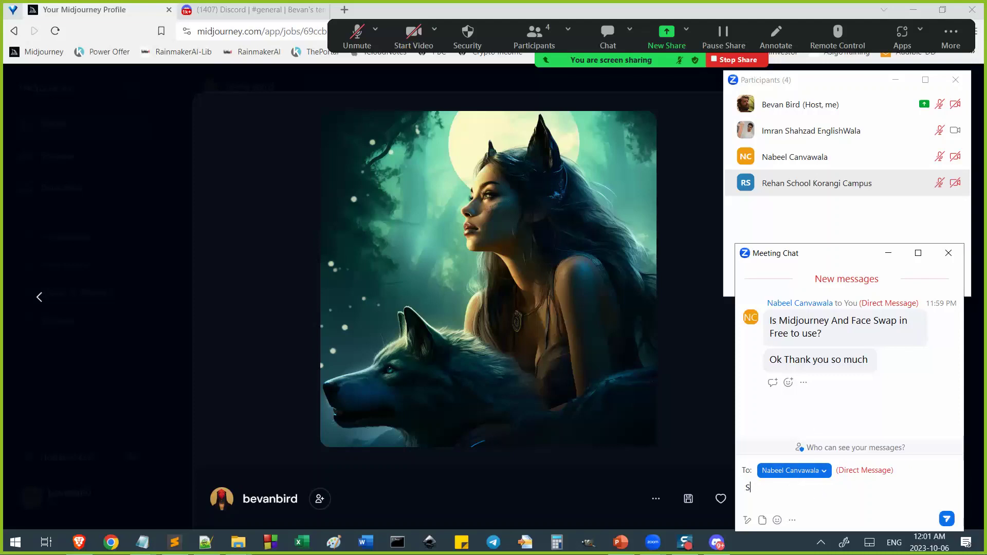
pyautogui.write('hare PPT')
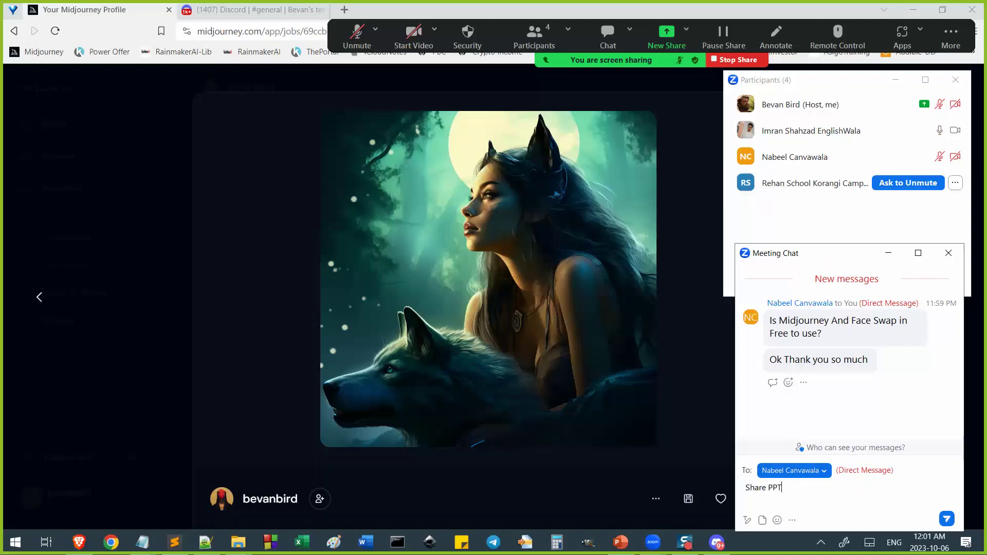
pyautogui.write(' in google drive')
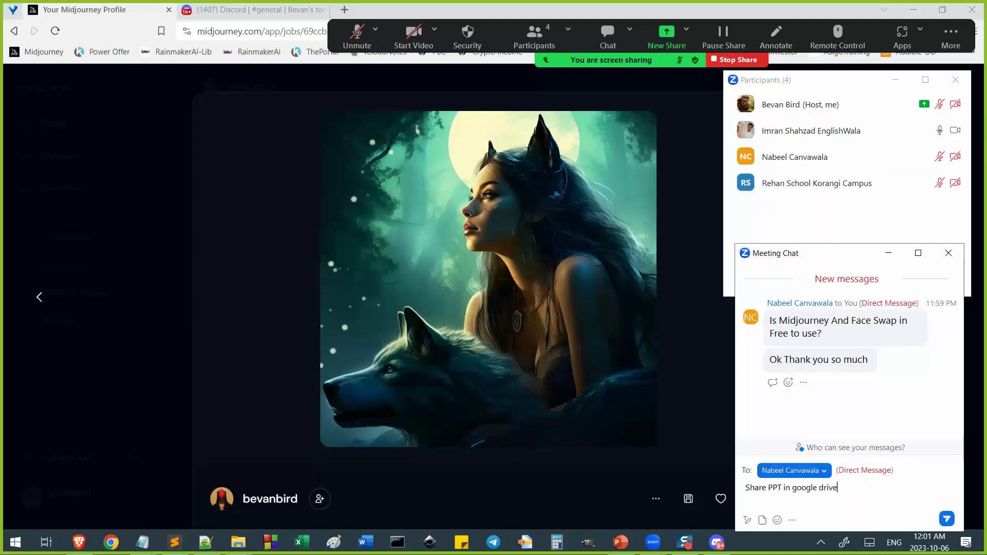
pyautogui.press('Return')
pyautogui.write('link')
pyautogui.press('Return')
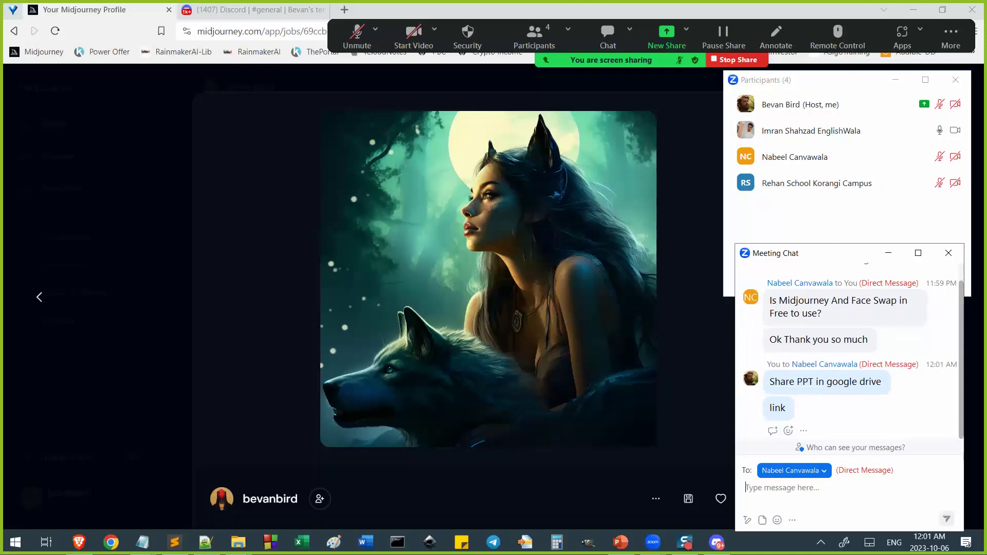
pyautogui.write('how to get')
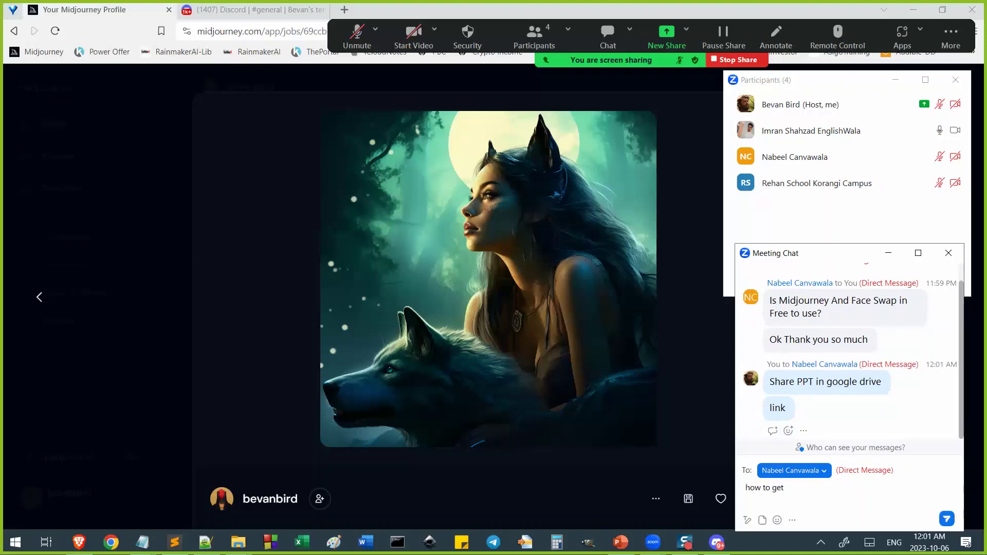
pyautogui.write(' started')
pyautogui.press('Return')
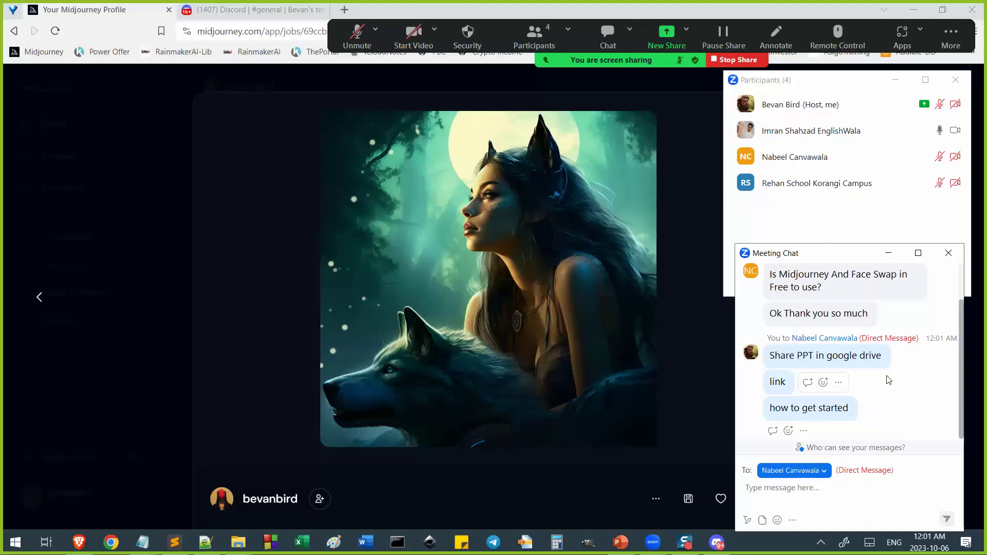
# - Switch the chat recipient to Everyone, unmute, and send 'Leonardo' to the meeting
pyautogui.click(812, 470)
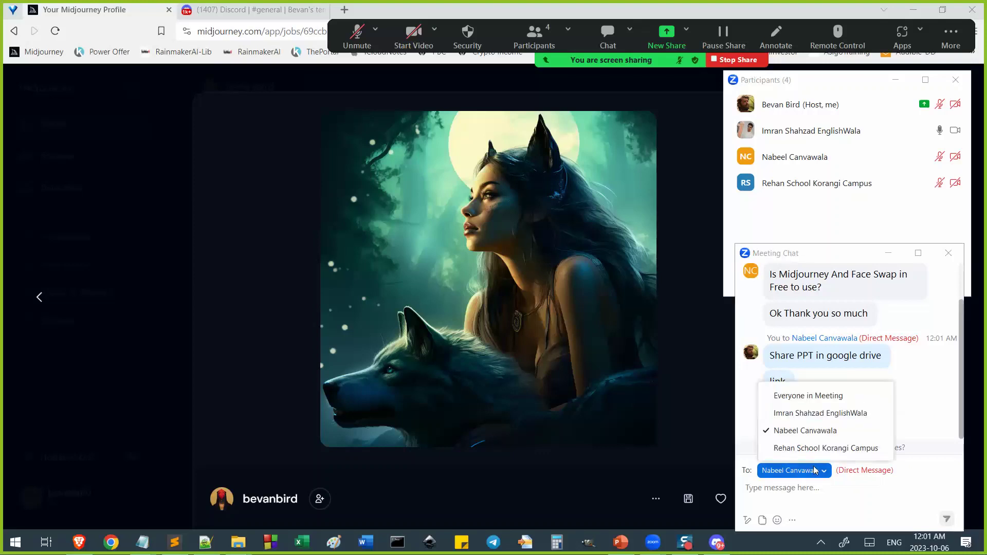
pyautogui.click(814, 395)
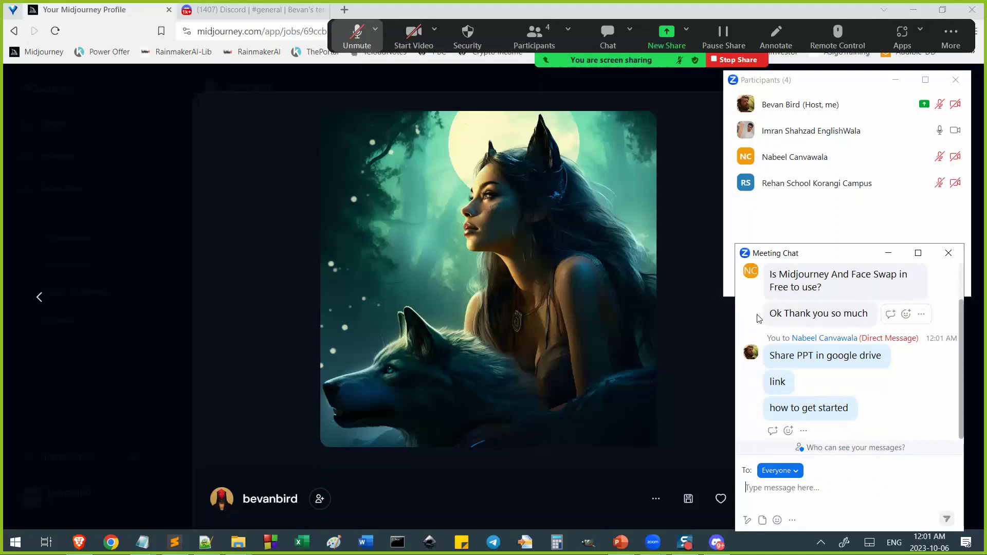
pyautogui.click(357, 35)
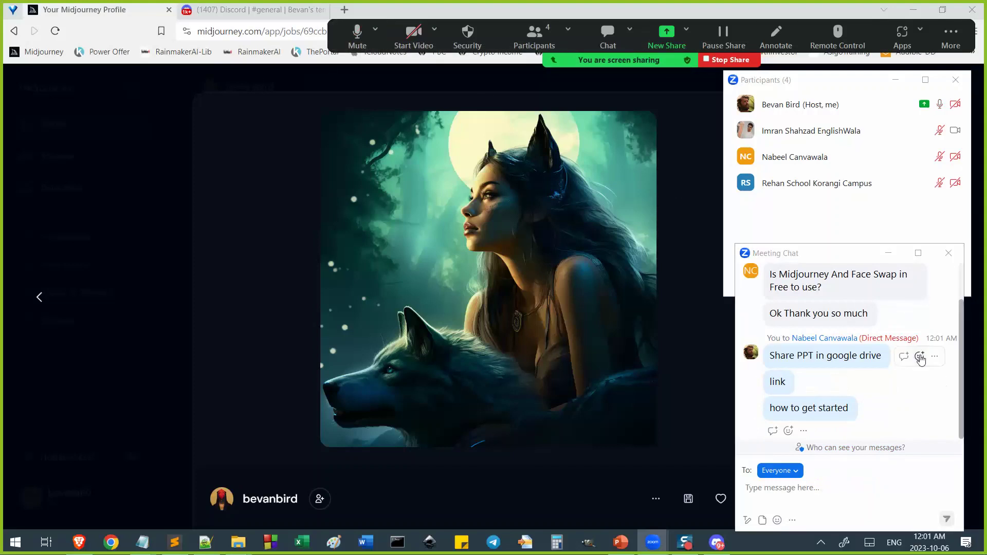
pyautogui.moveTo(919, 359)
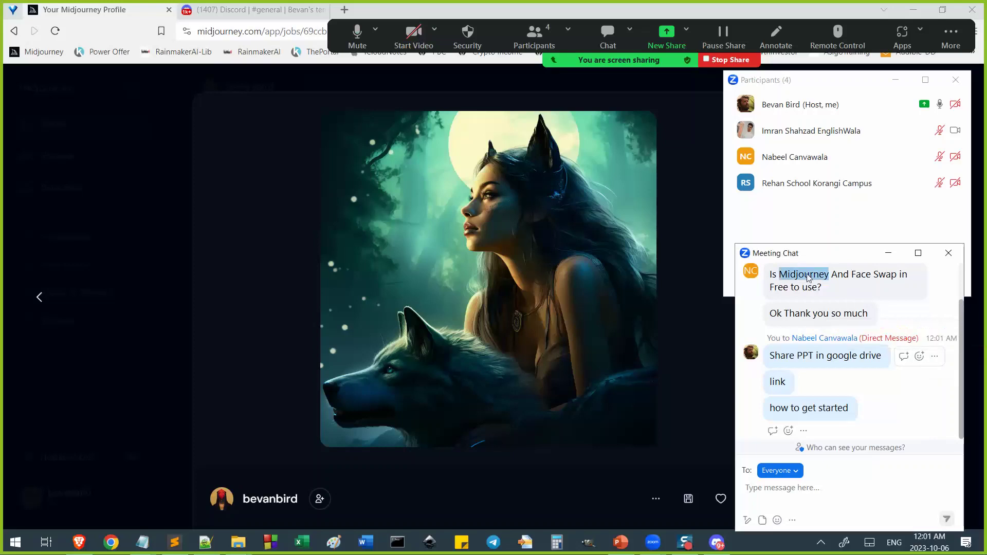
pyautogui.click(864, 284)
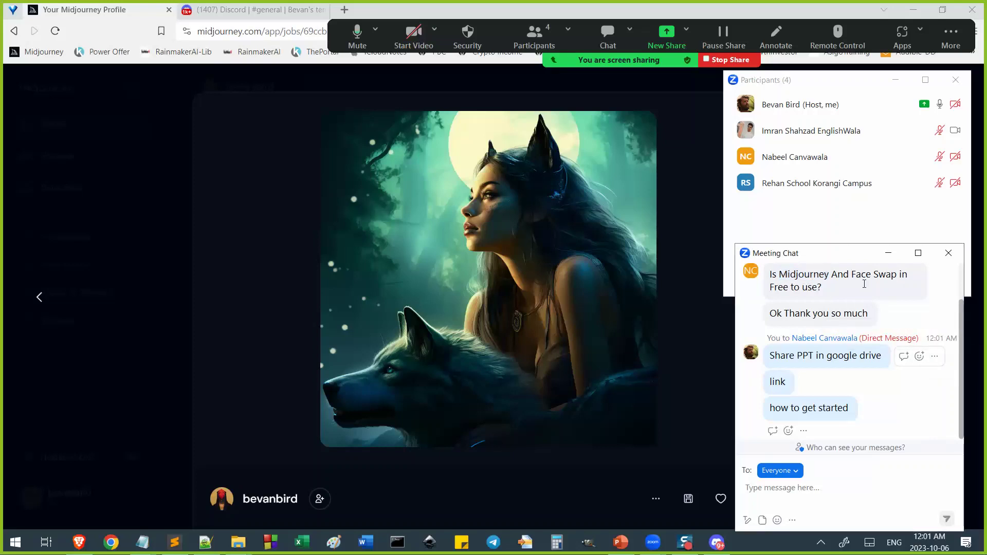
pyautogui.click(852, 485)
pyautogui.write('Leonar')
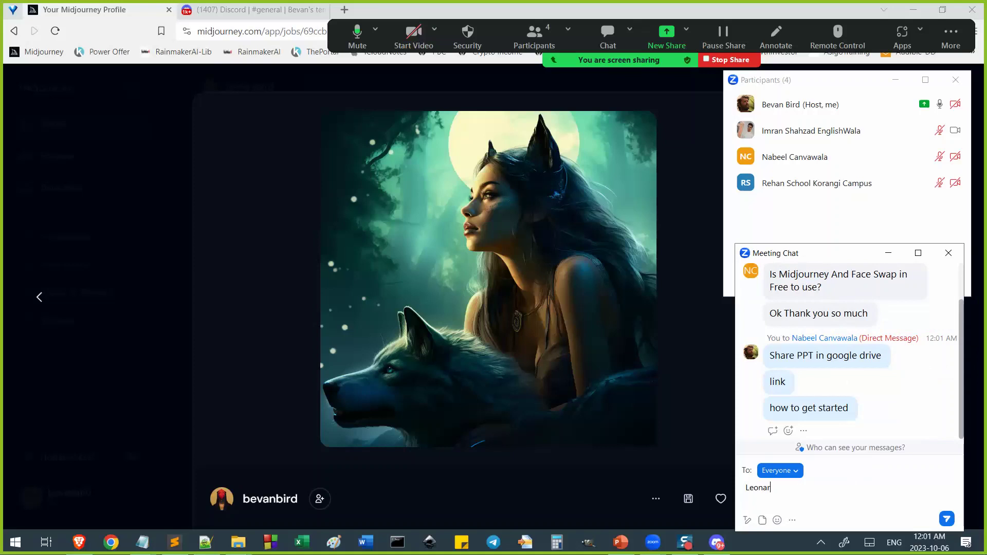
pyautogui.write('do')
pyautogui.press('Return')
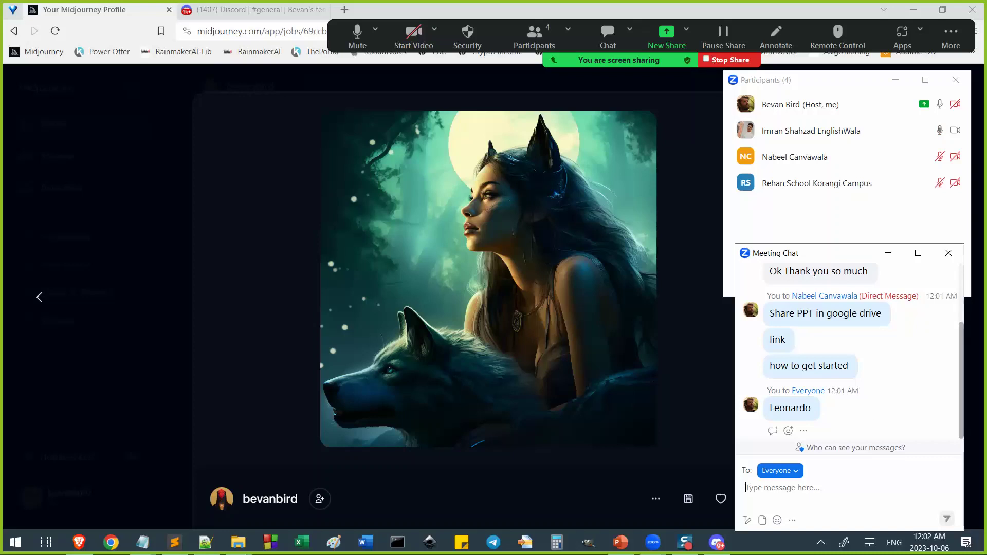
pyautogui.click(244, 276)
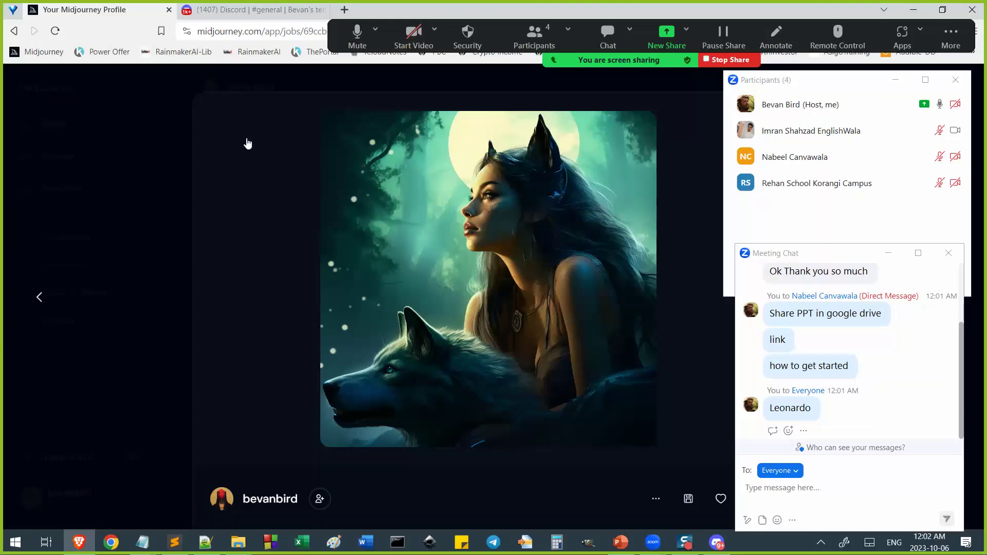
# - Close the wolf image and scroll up to the profile gallery header
pyautogui.click(187, 145)
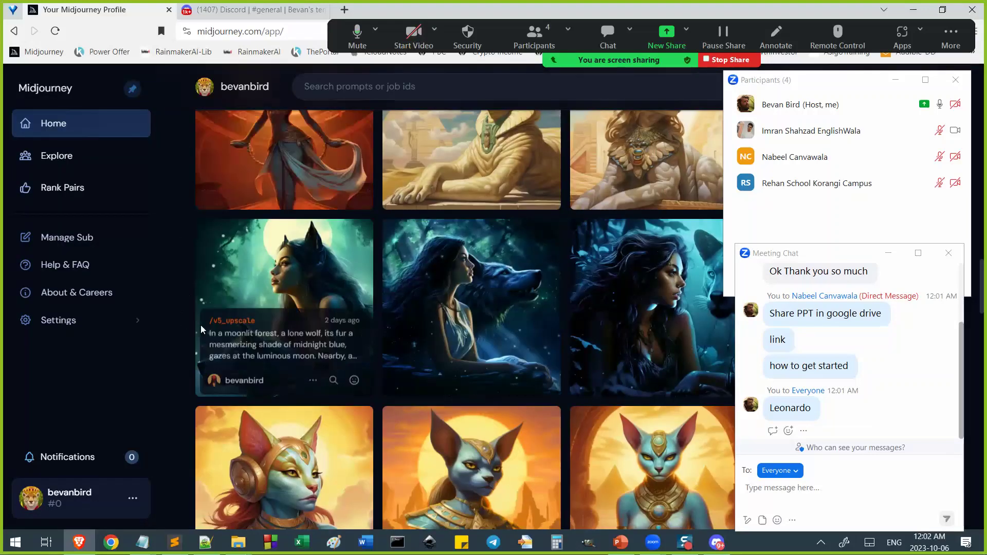
pyautogui.scroll(2, 200, 325)
pyautogui.scroll(10, 200, 326)
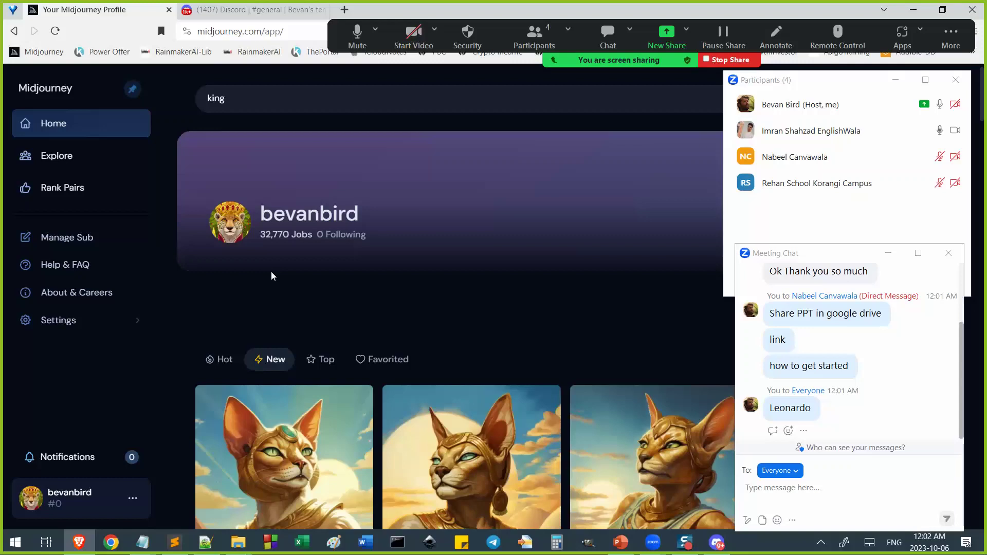
# - Toggle the Zoom microphone between muted and unmuted twice
pyautogui.click(355, 34)
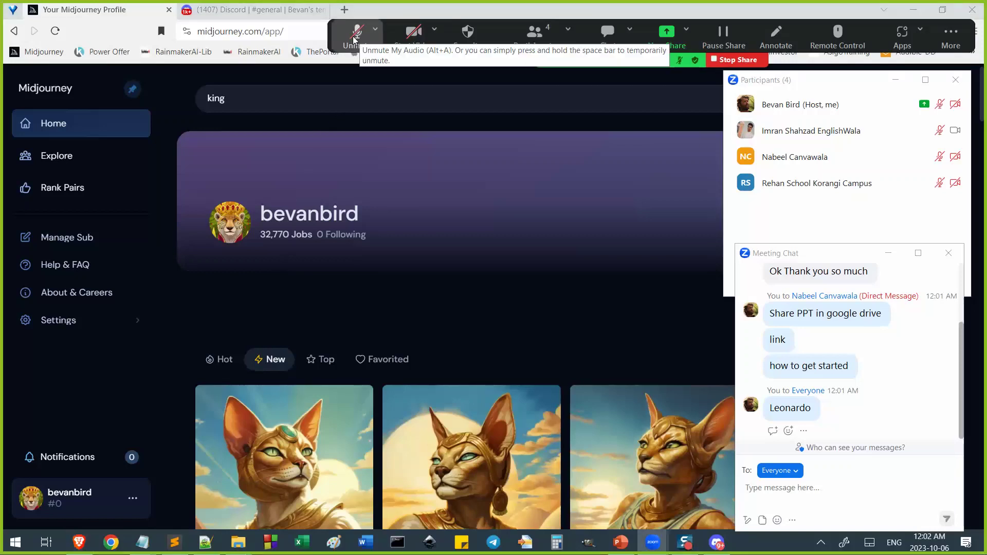
pyautogui.click(354, 39)
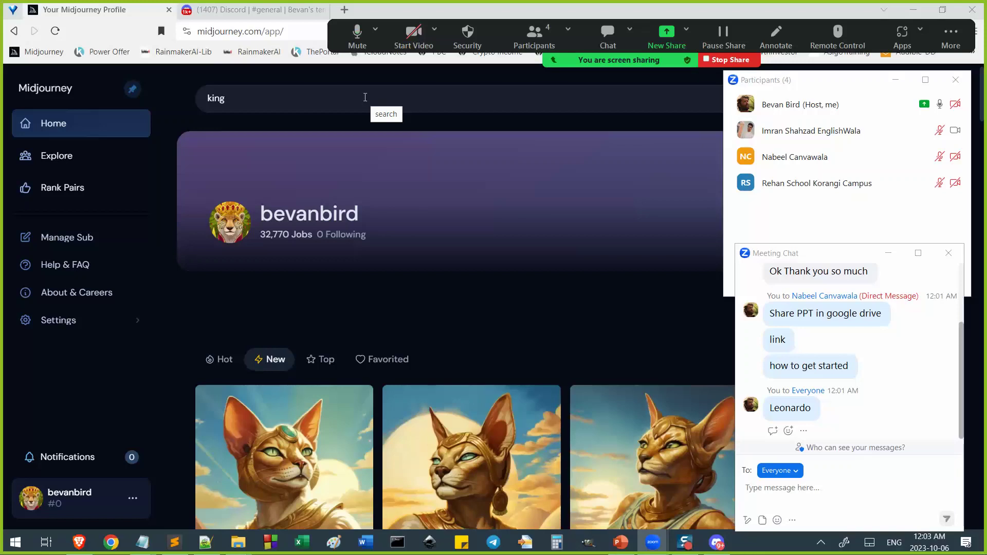
pyautogui.click(357, 34)
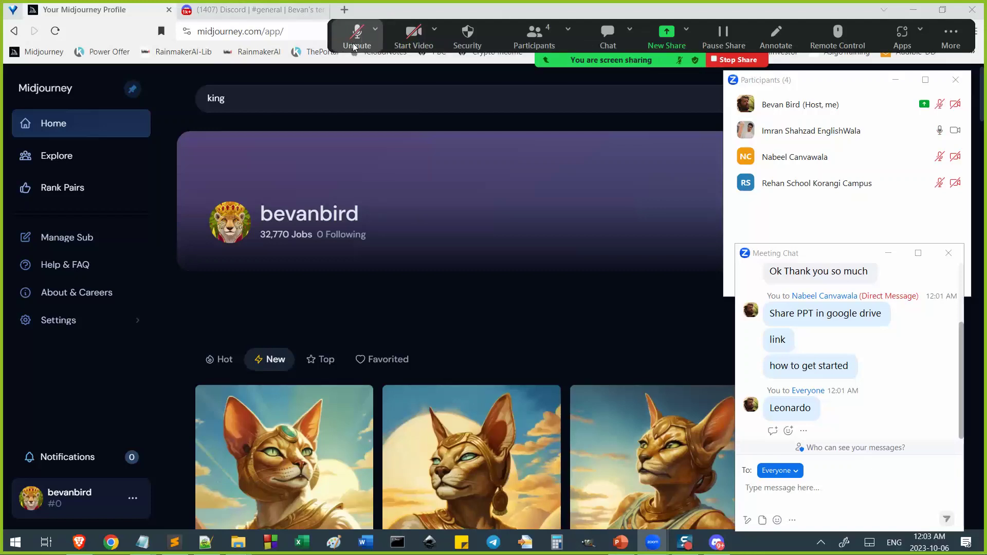
pyautogui.click(353, 44)
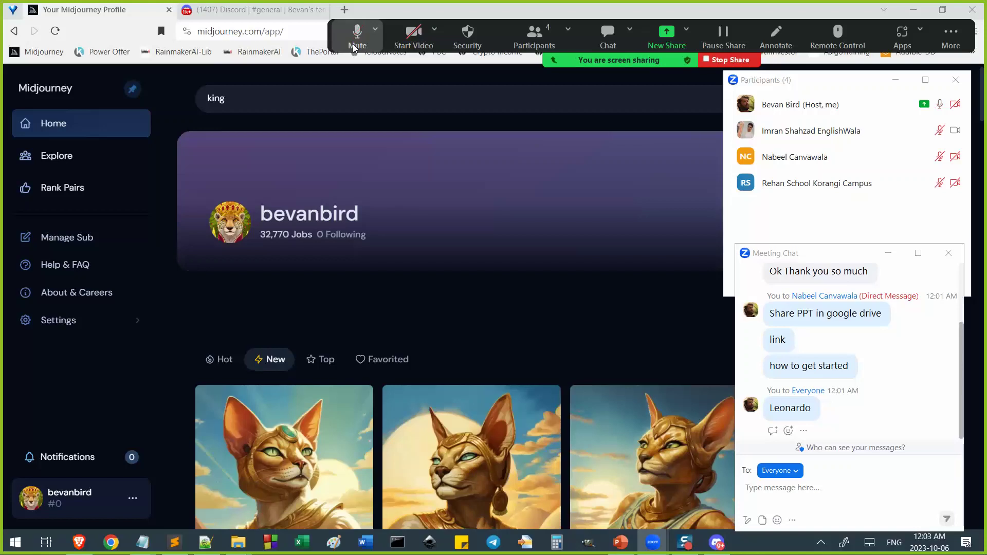